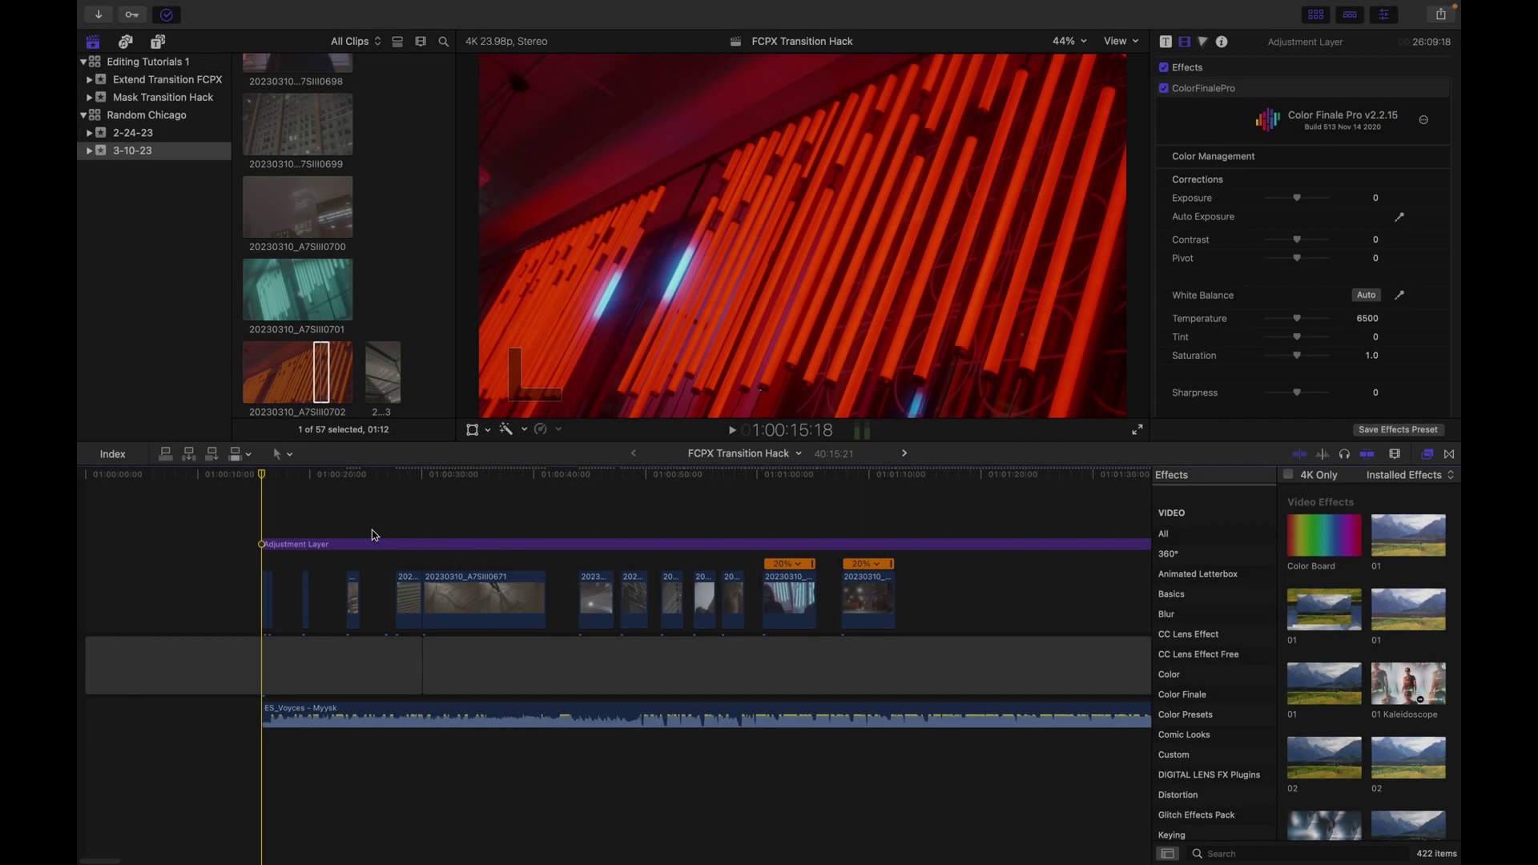
# - Play the timeline to examine the arrangement of the clips above the music track
pyautogui.click(440, 530)
pyautogui.press('space')
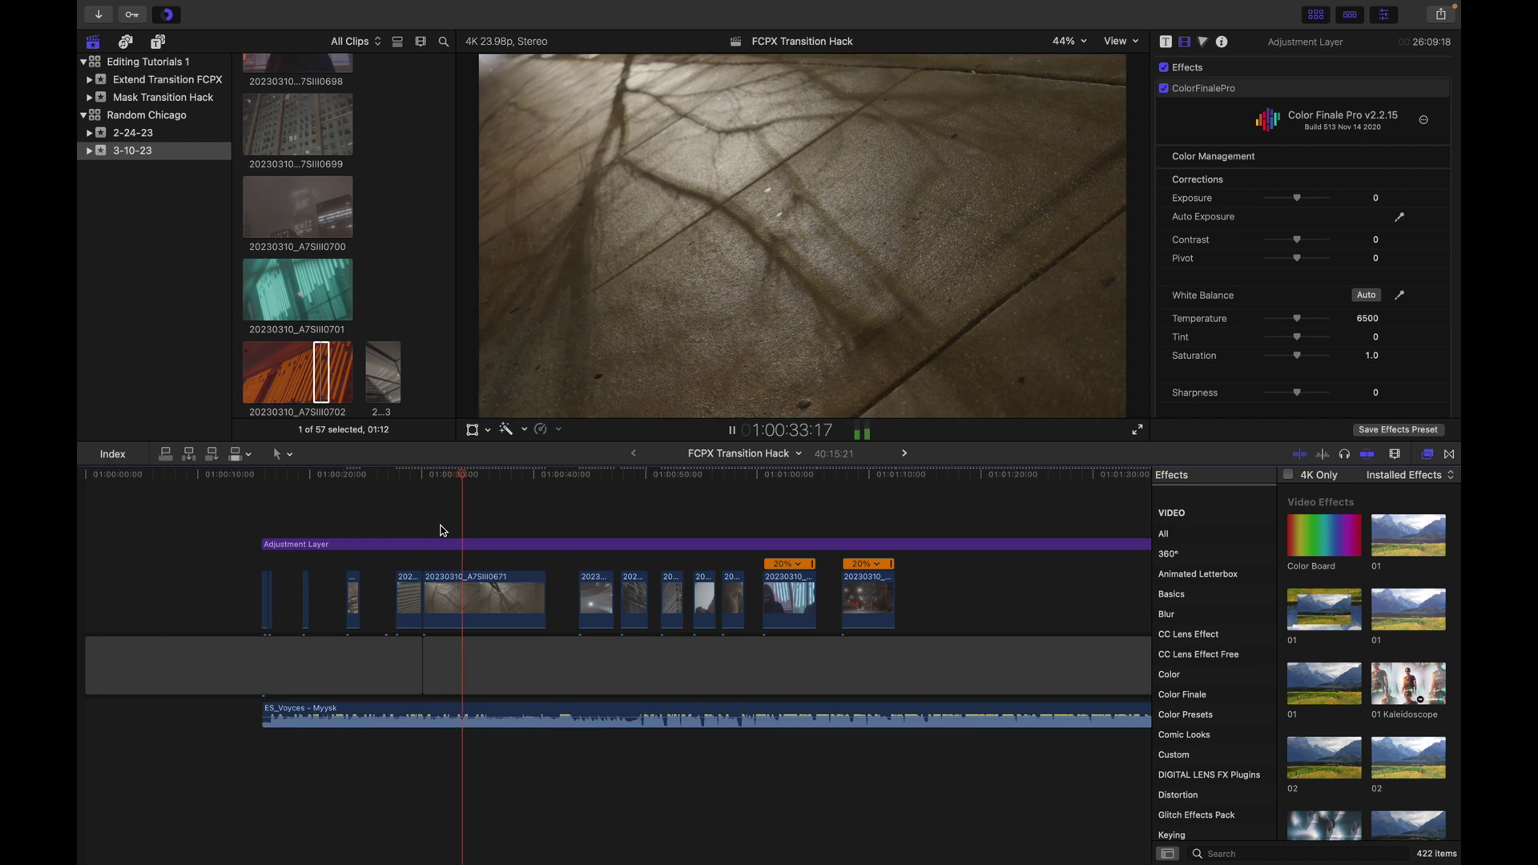
pyautogui.press('super+equal')
pyautogui.press('super+equal')
pyautogui.press('super+equal')
pyautogui.press('super+minus')
pyautogui.press('super+minus')
pyautogui.press('super+minus')
pyautogui.press('super+equal')
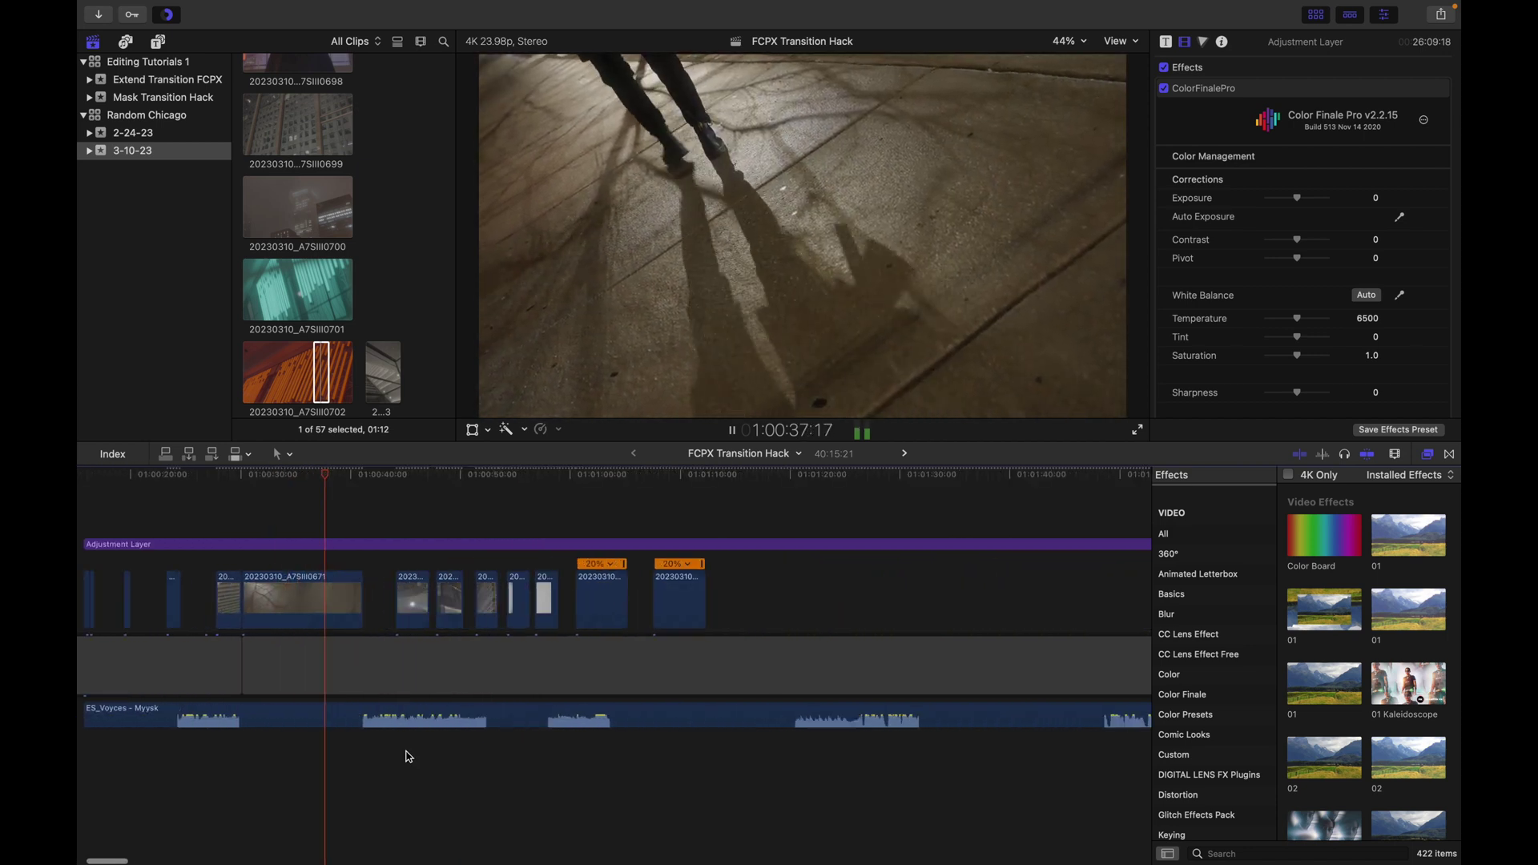
pyautogui.hscroll(-3, 425, 753)
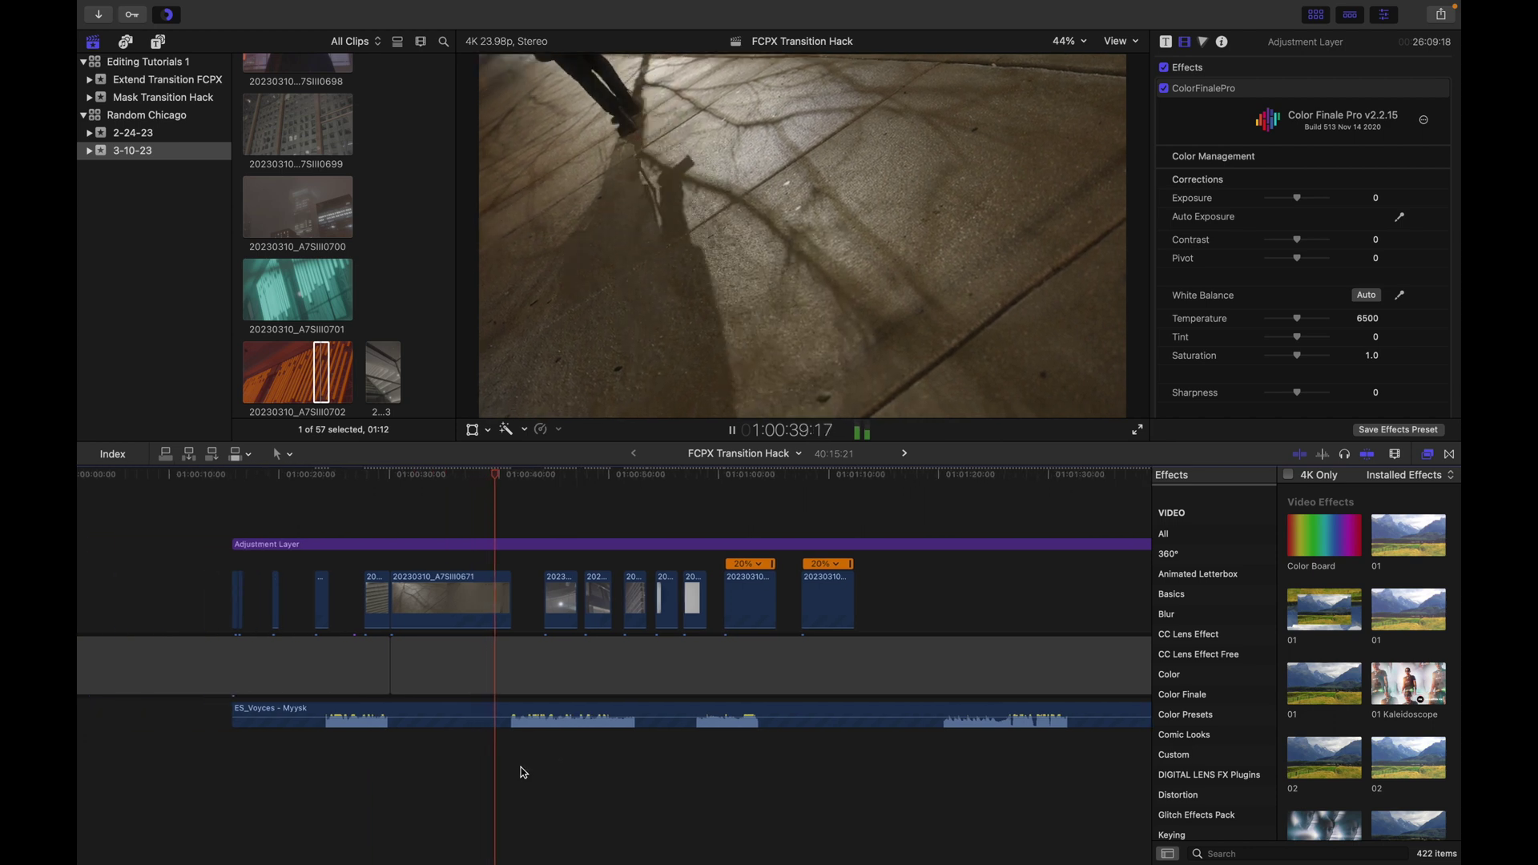
# - Shorten the end of clip 20230310_A7SIII0671 by about 2.5 seconds and play the clip
pyautogui.moveTo(511, 602); pyautogui.dragTo(481, 602)
pyautogui.press('space')
pyautogui.press('space')
pyautogui.click(406, 736)
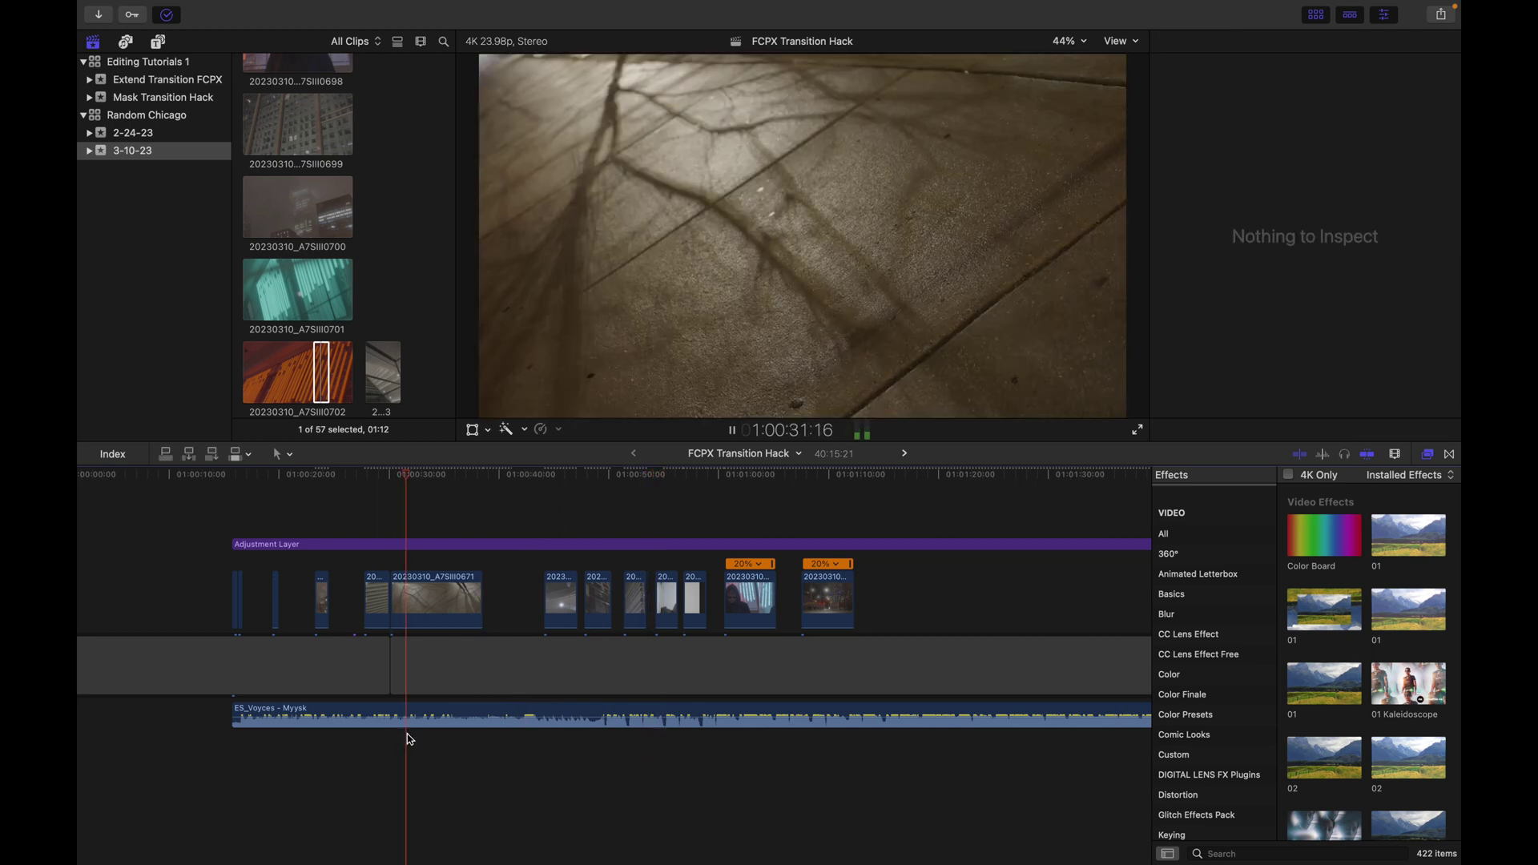
# - Listen through the later part of the ES_Voyces - Myysk music track to find a usable section
pyautogui.press('super+equal')
pyautogui.press('space')
pyautogui.press('space')
pyautogui.press('super+minus')
pyautogui.press('super+minus')
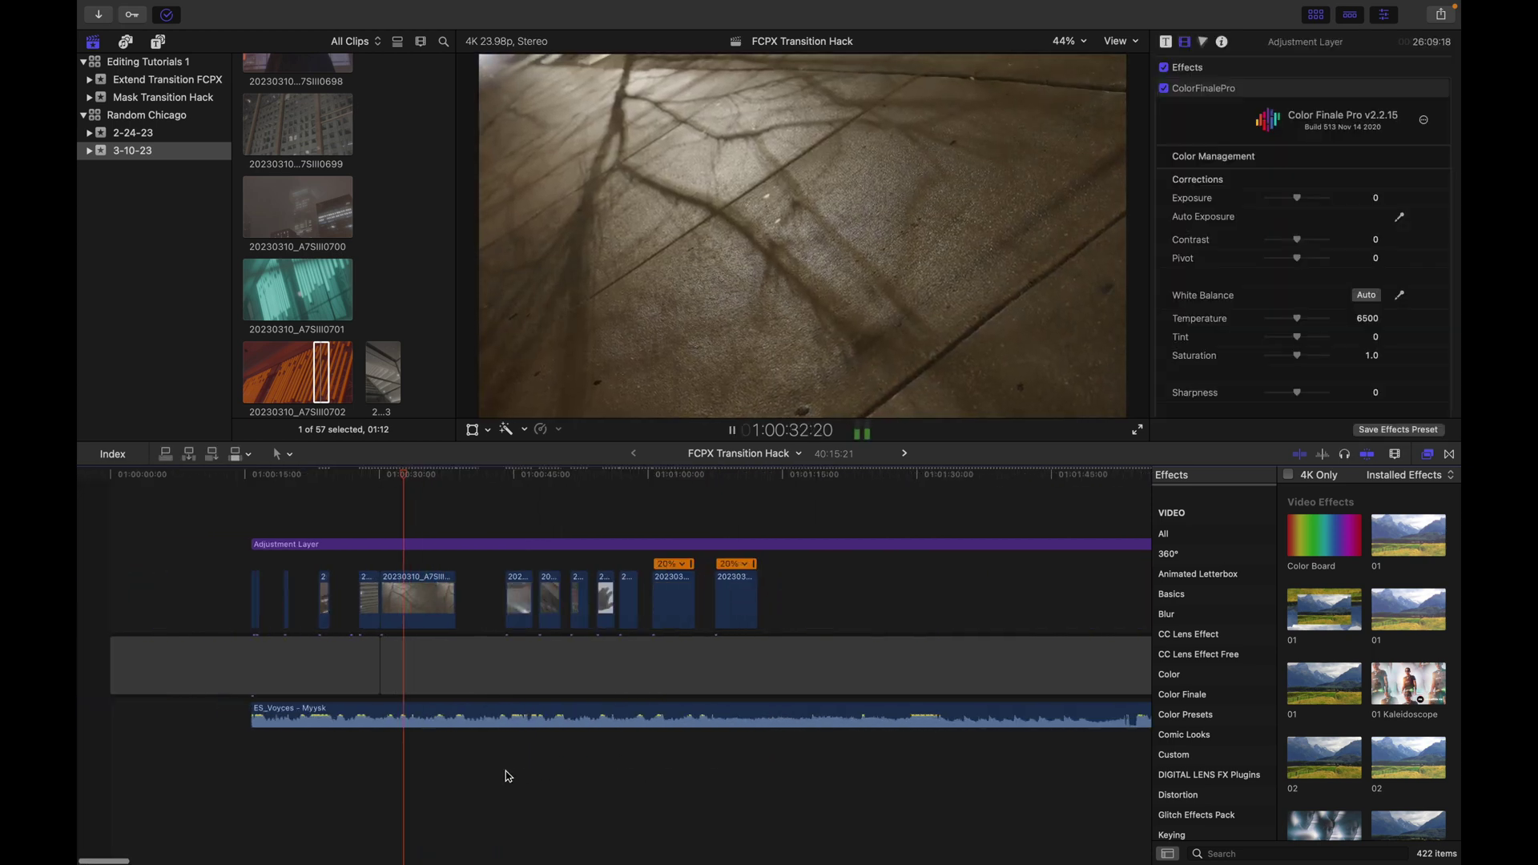
pyautogui.press('space')
pyautogui.press('space')
pyautogui.hscroll(3, 708, 739)
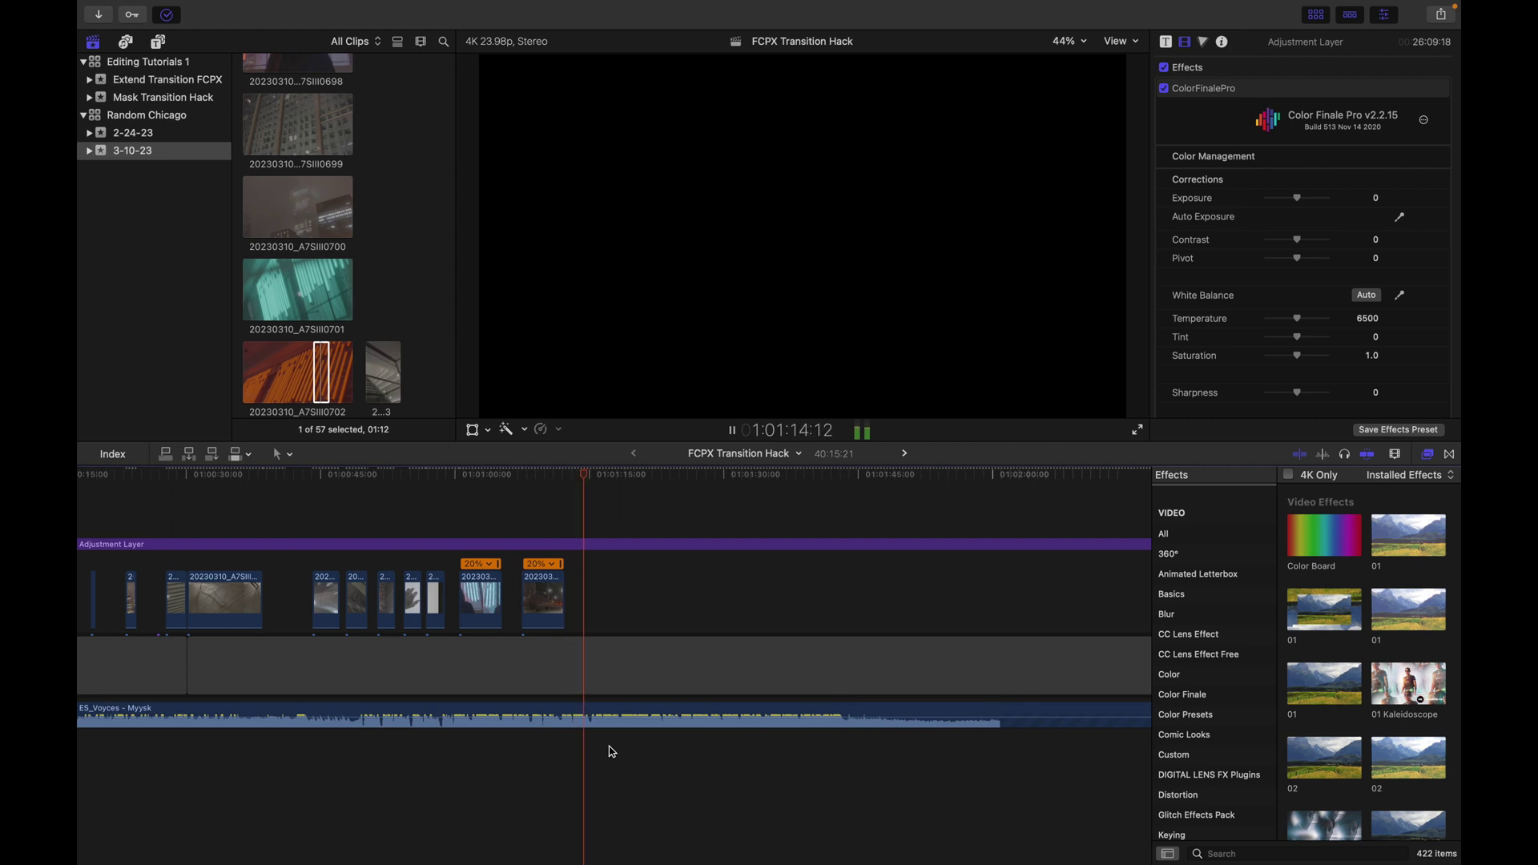
pyautogui.press('XF86AudioLowerVolume')
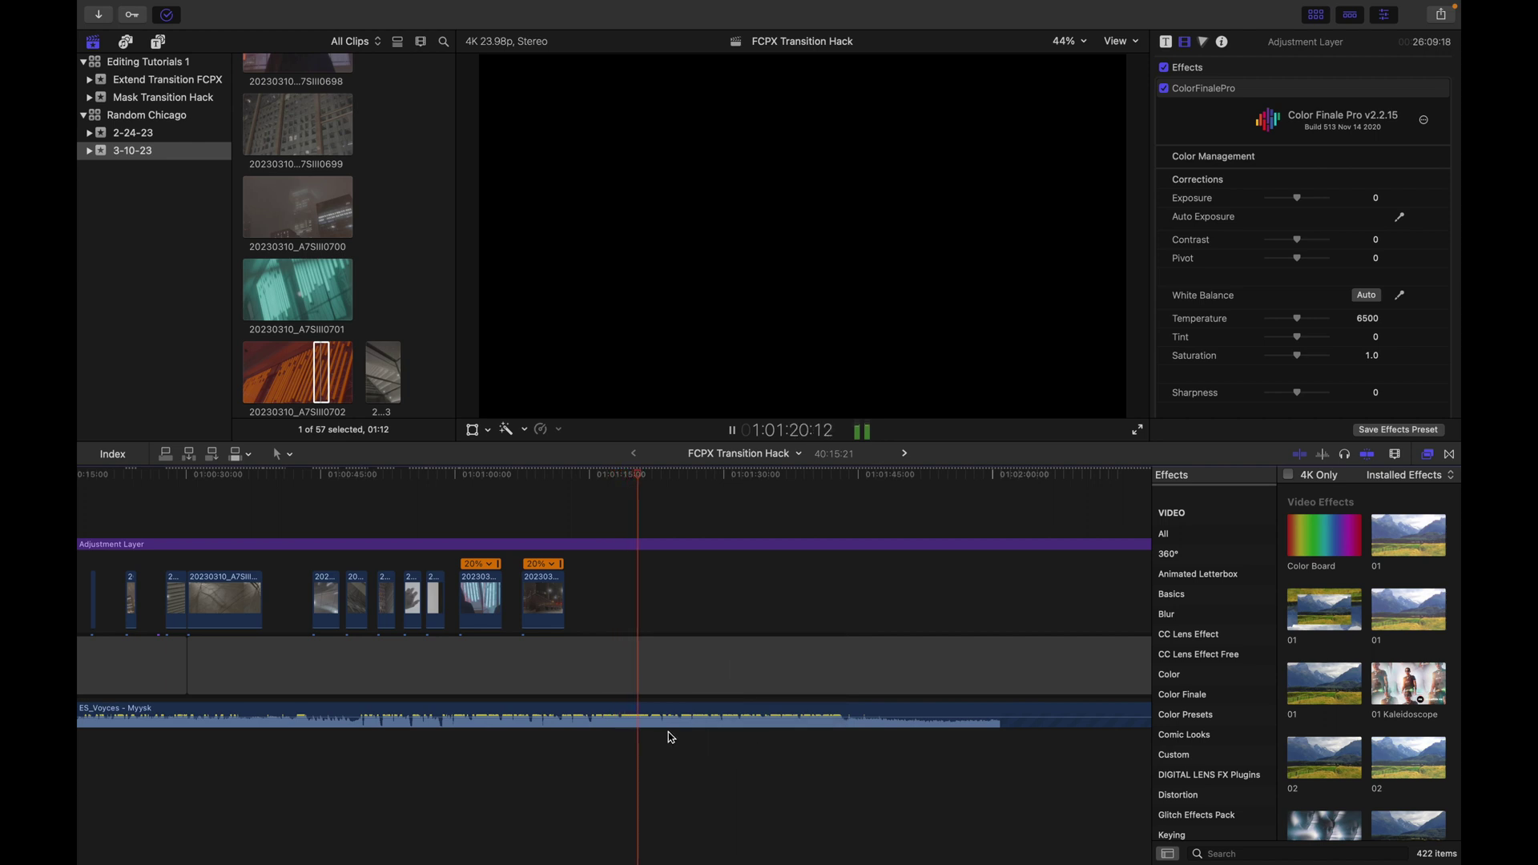
# - Cut the ES_Voyces - Myysk music into two short adjoining sections beginning at the first clip, and play the opening
pyautogui.click(677, 709)
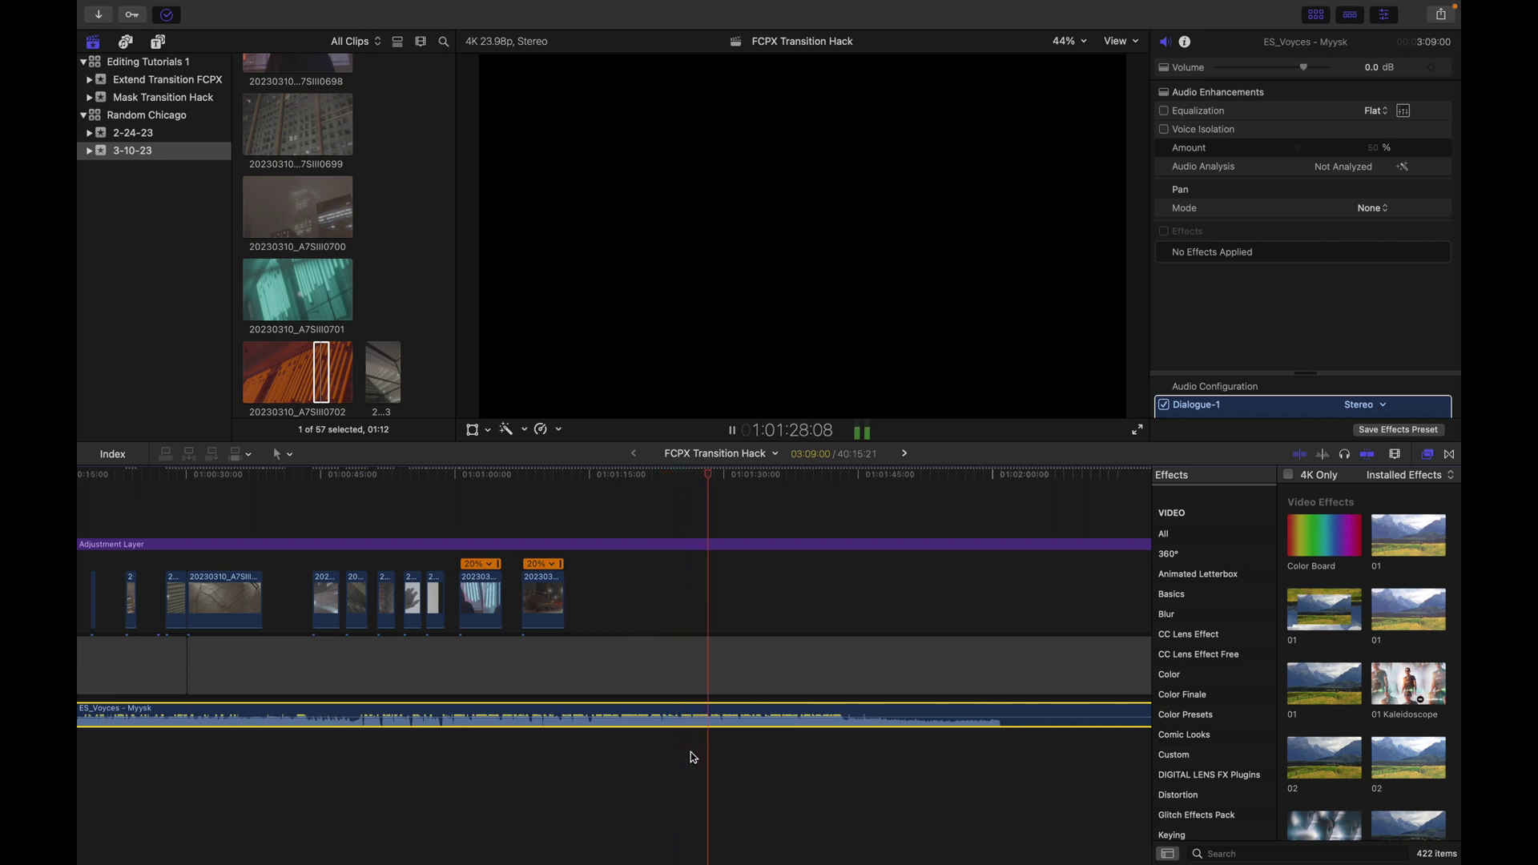
pyautogui.press('space')
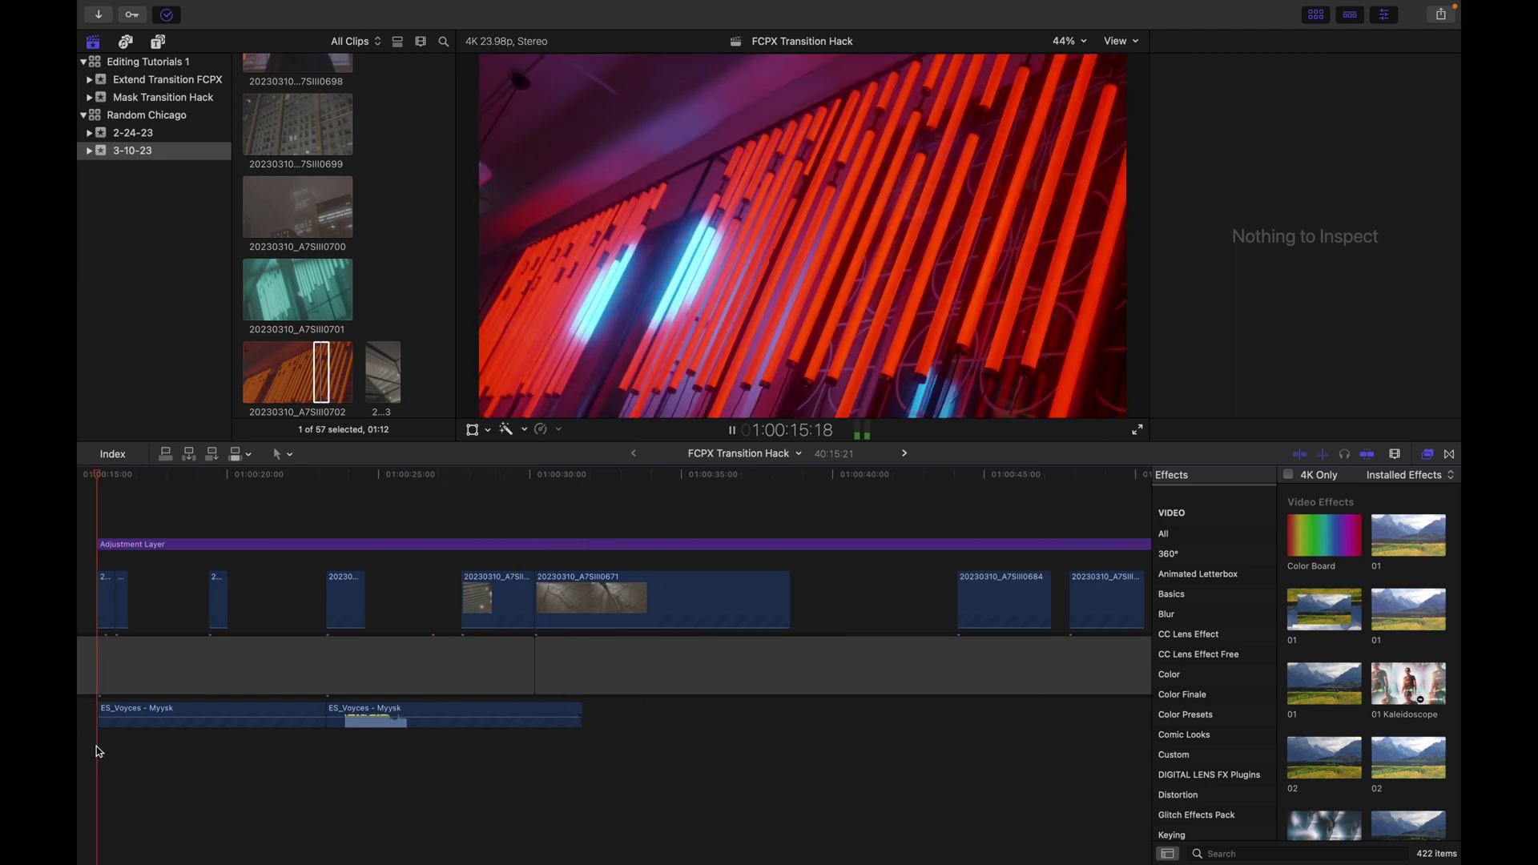
pyautogui.hscroll(-5, 151, 560)
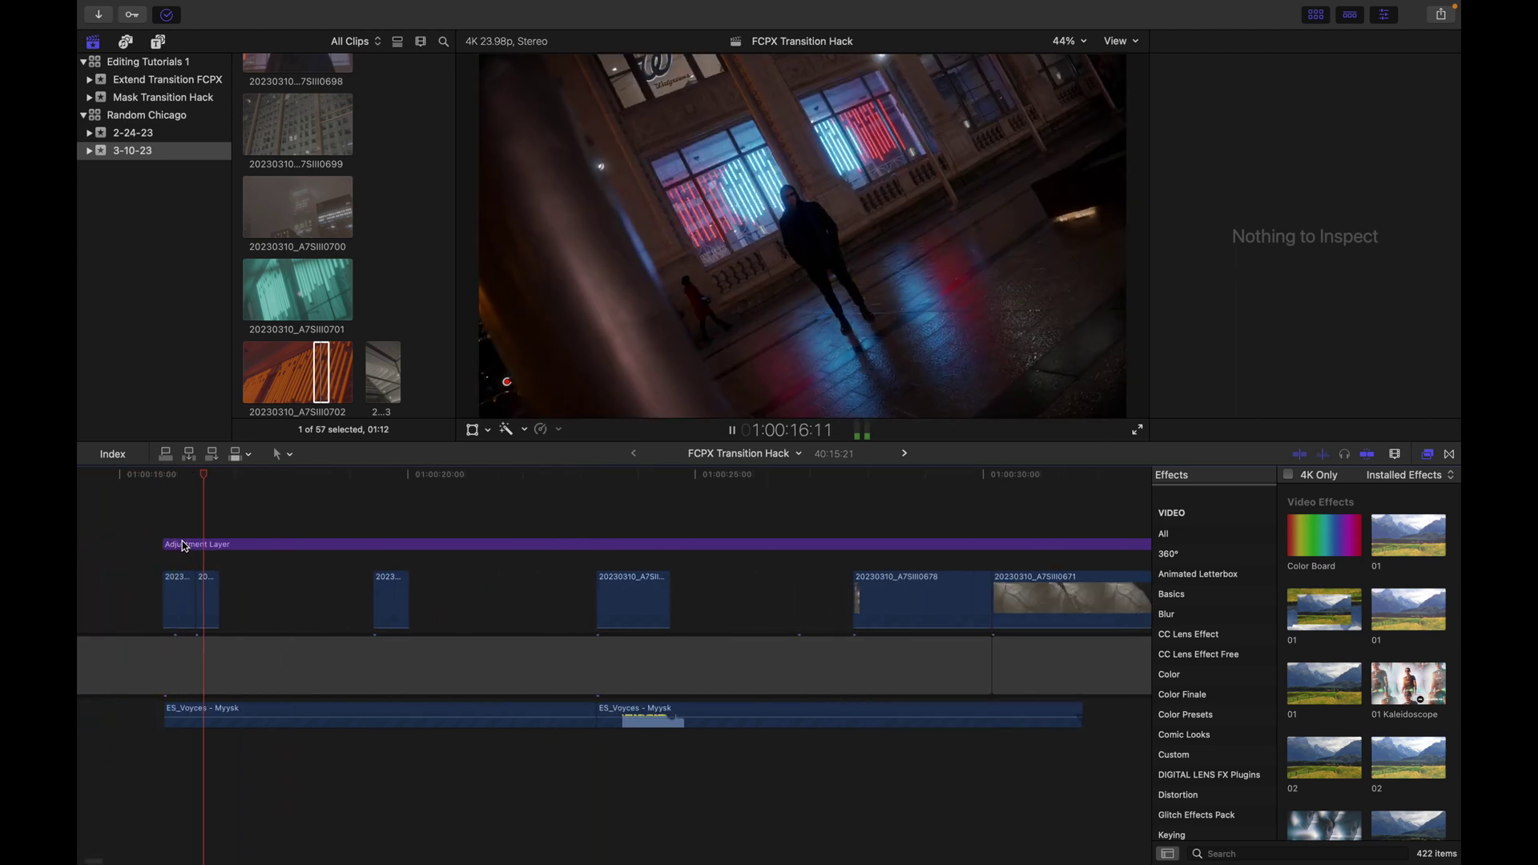
pyautogui.click(183, 546)
pyautogui.press('space')
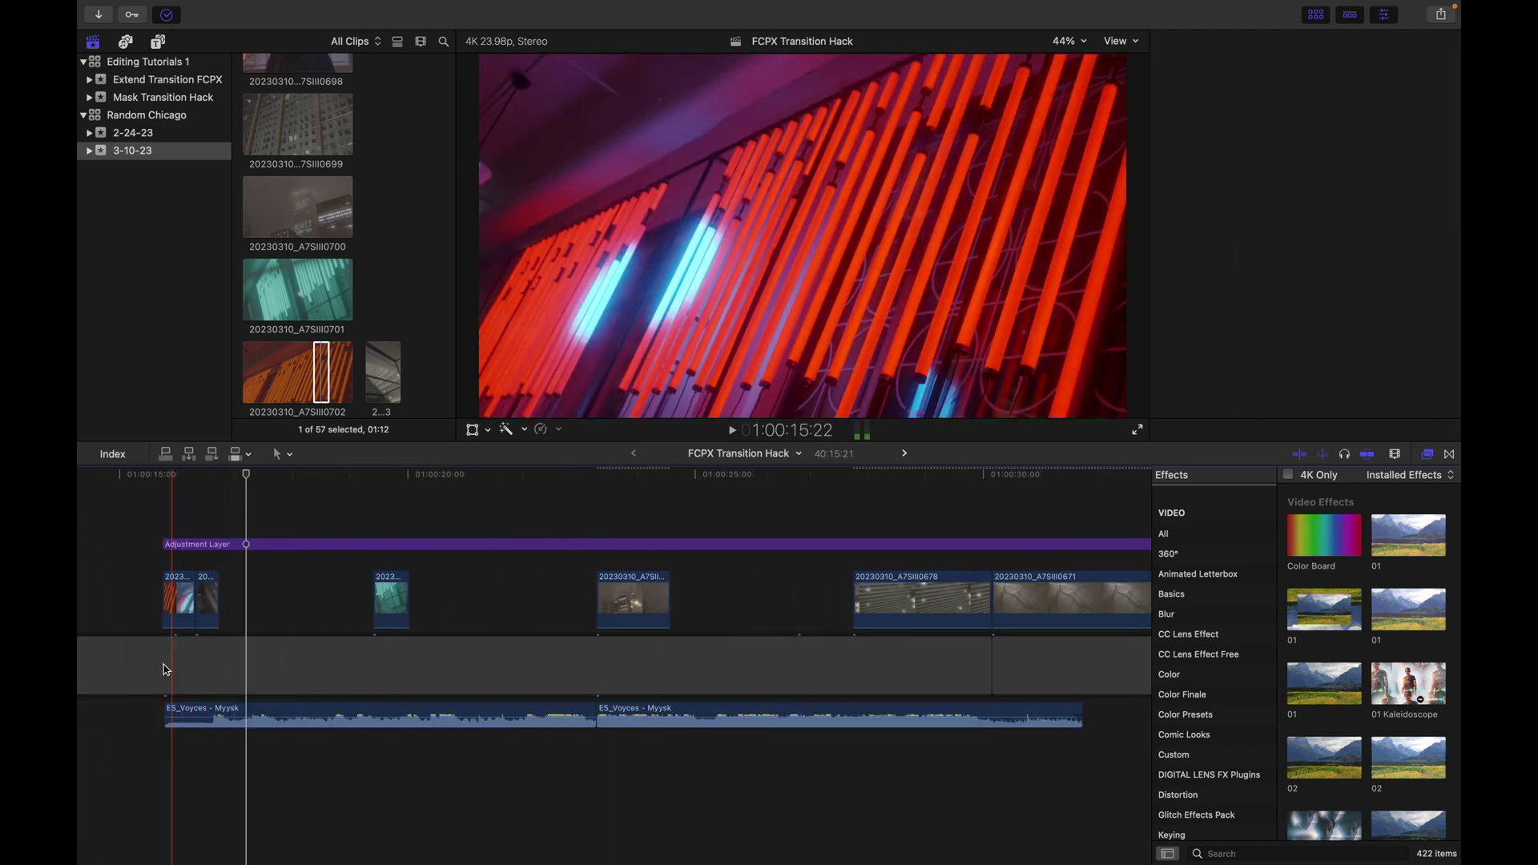
# - Split the gap at the start of the first clip, delete the empty leading part and play from the beginning
pyautogui.press('b')
pyautogui.click(158, 665)
pyautogui.press('a')
pyautogui.click(134, 660)
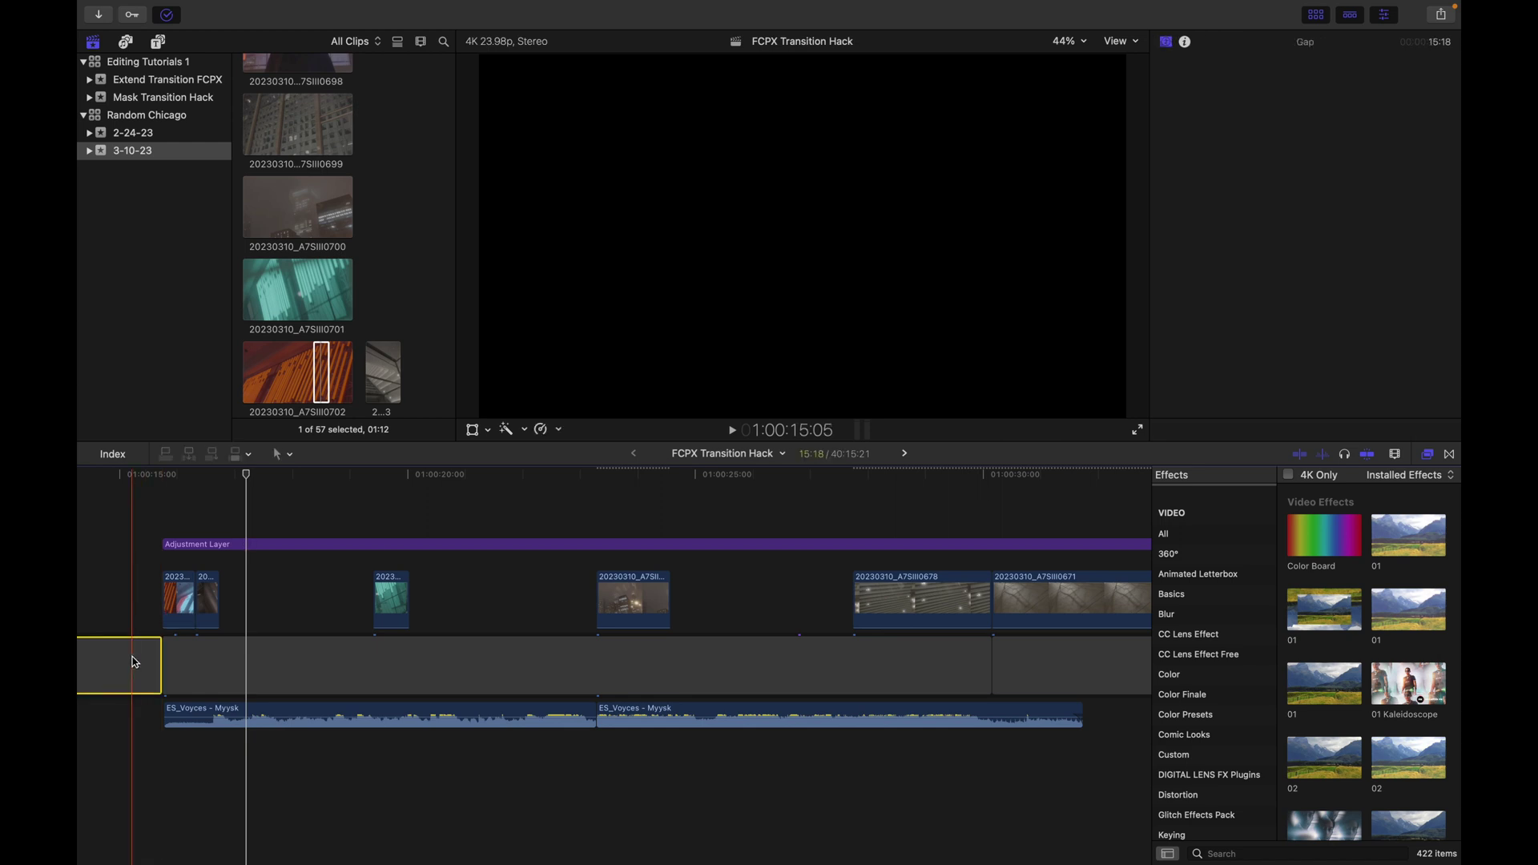
pyautogui.press('BackSpace')
pyautogui.press('space')
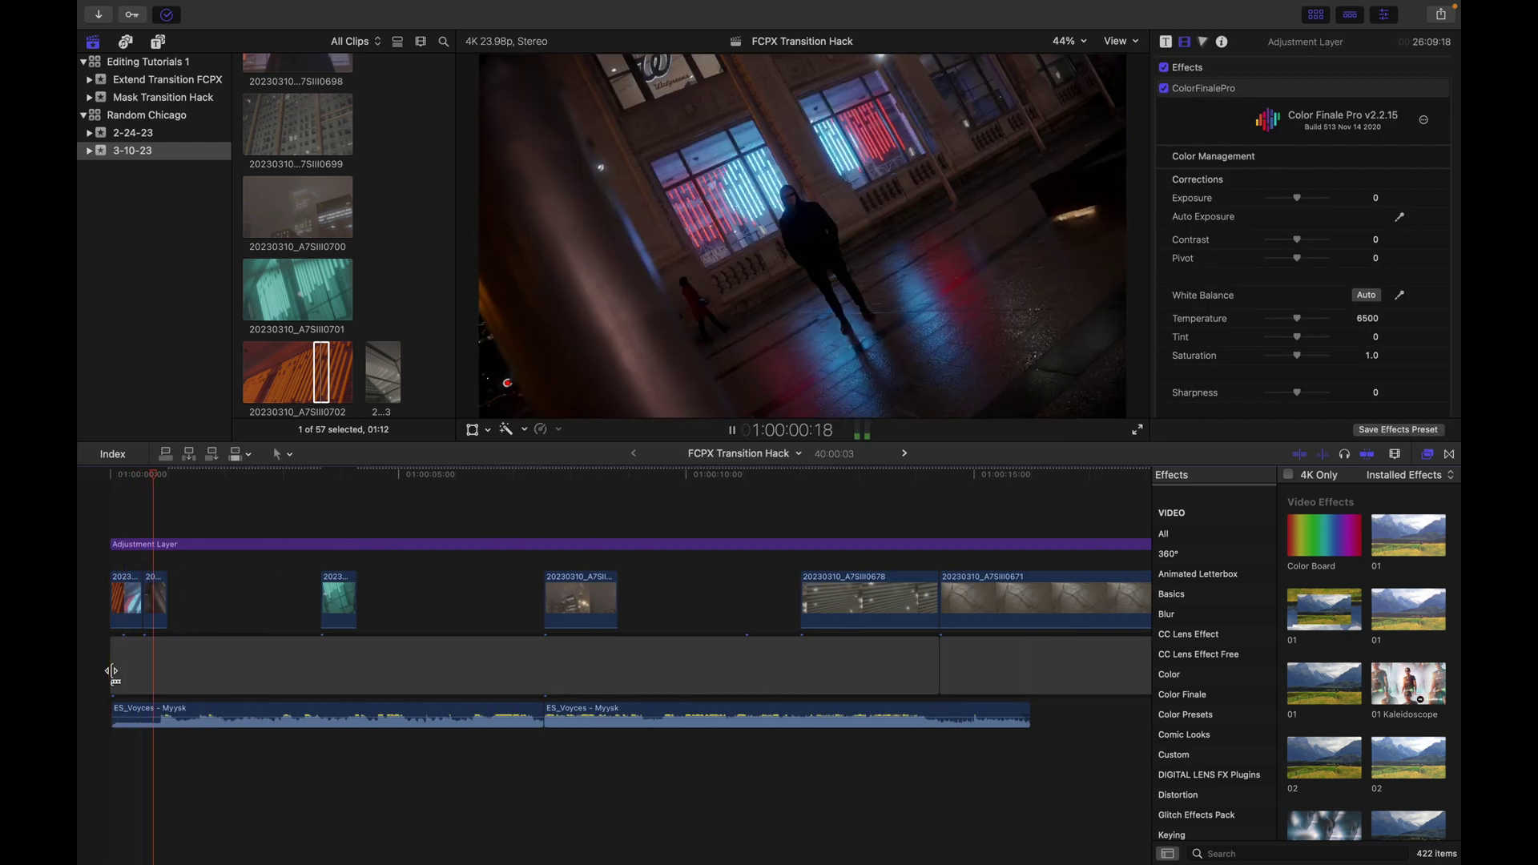
# - Play the opening clips and delete clip 20230310_A7SIII0701 from the timeline
pyautogui.click(337, 591)
pyautogui.press('space')
pyautogui.press('space')
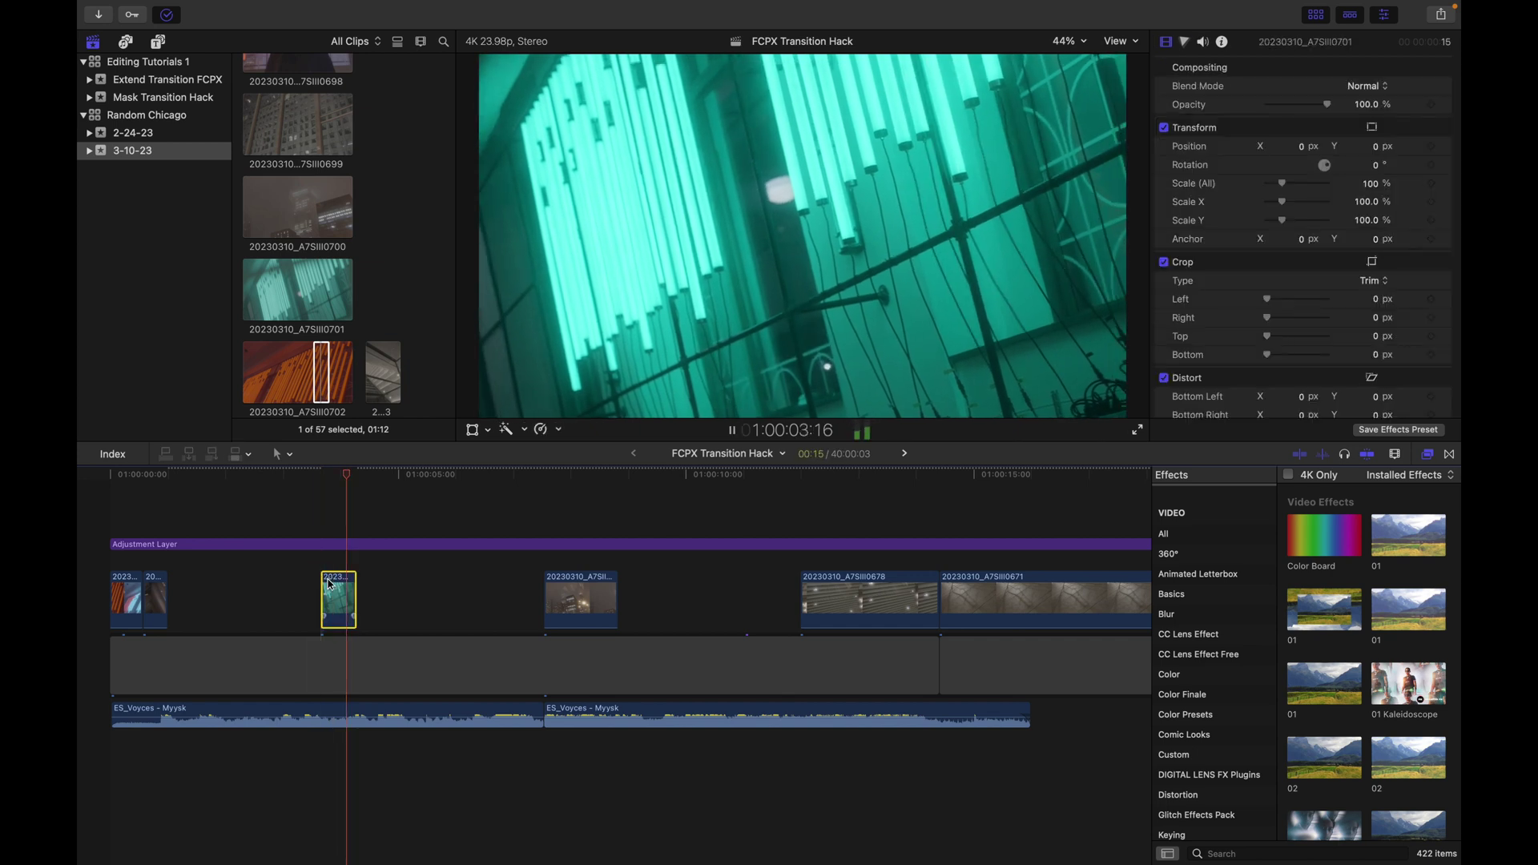
pyautogui.press('Home')
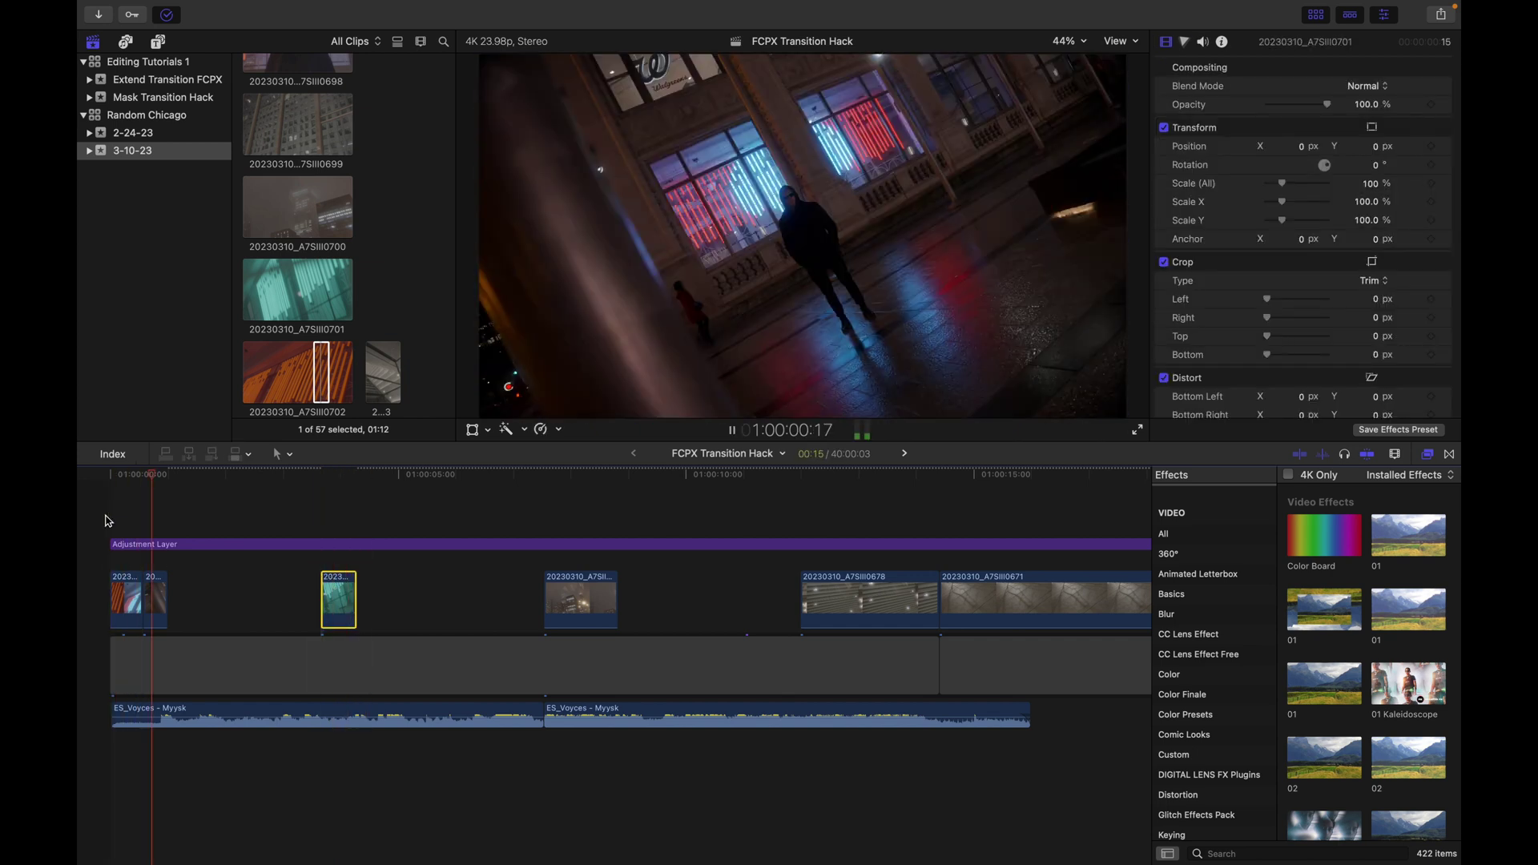
pyautogui.press('space')
pyautogui.press('Delete')
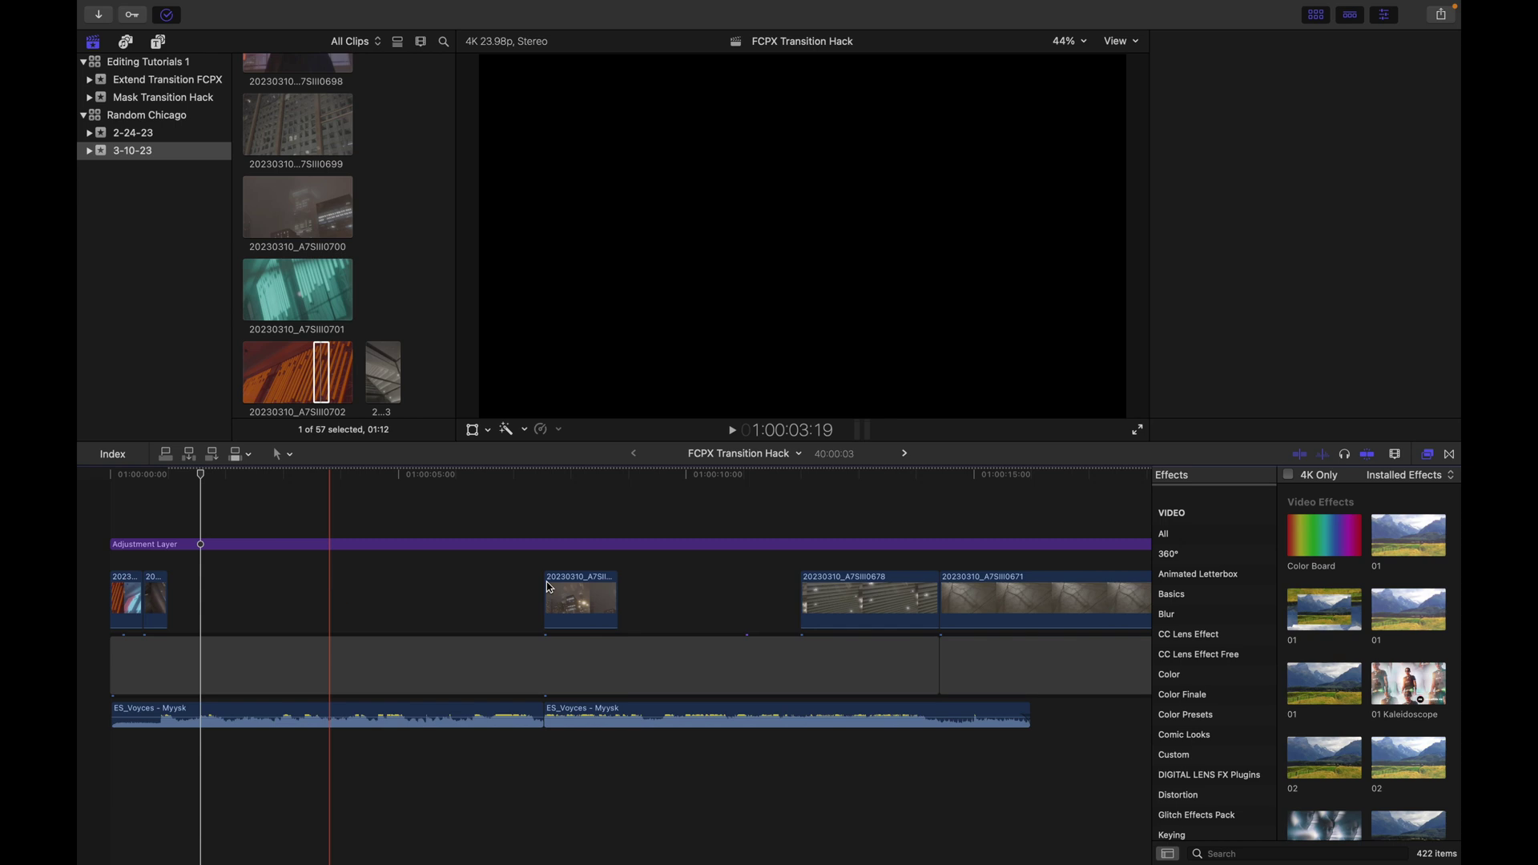
# - Move clip 20230310_A7SIII0678 directly after the second opening clip and play across the cut
pyautogui.press('space')
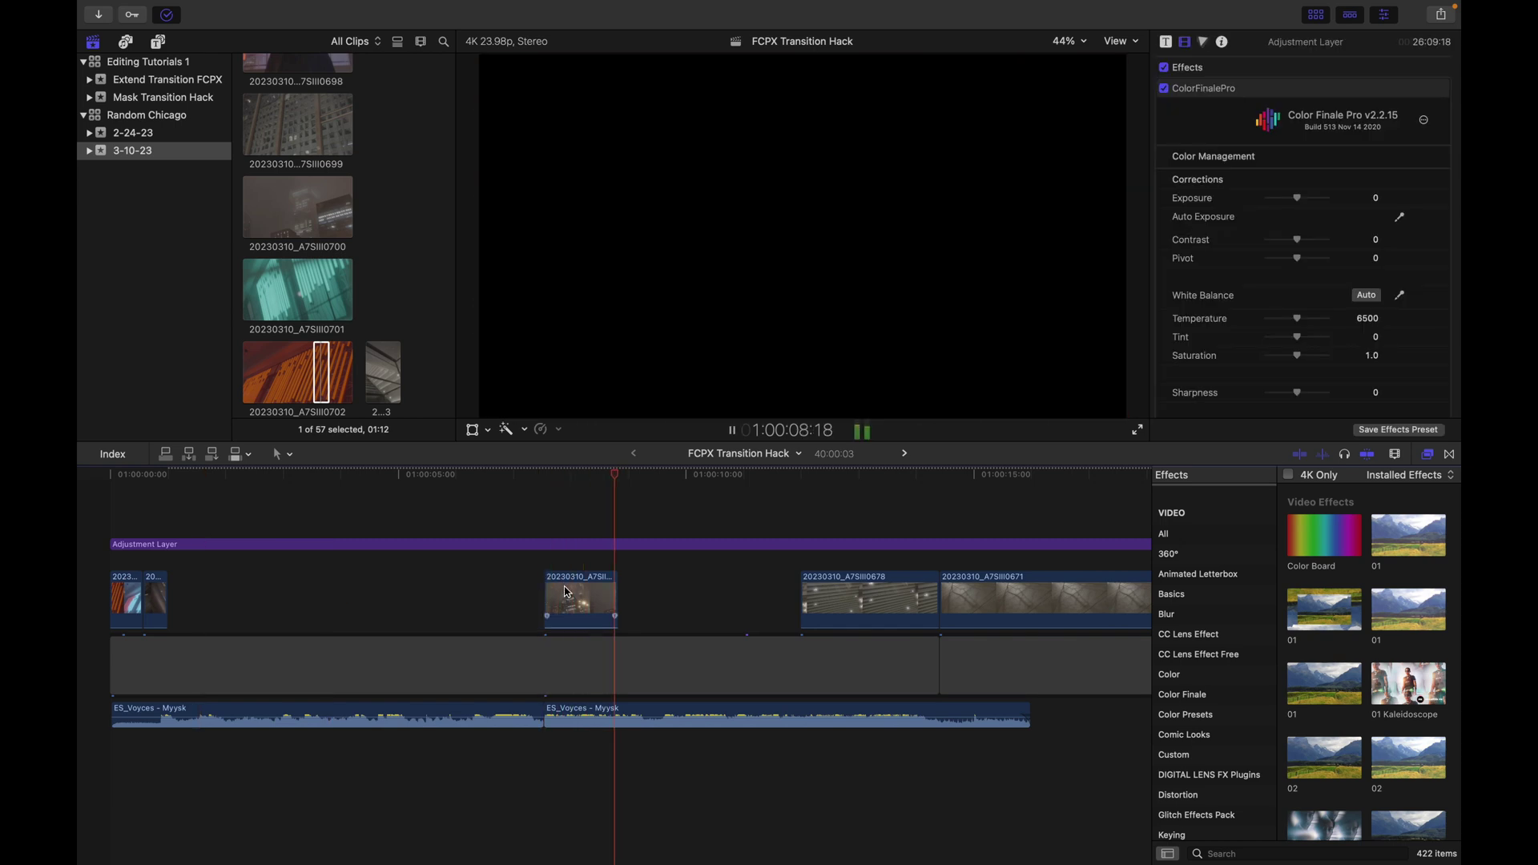
pyautogui.press('super+minus')
pyautogui.press('space')
pyautogui.moveTo(513, 594); pyautogui.dragTo(172, 595)
pyautogui.press('super+equal')
pyautogui.press('super+equal')
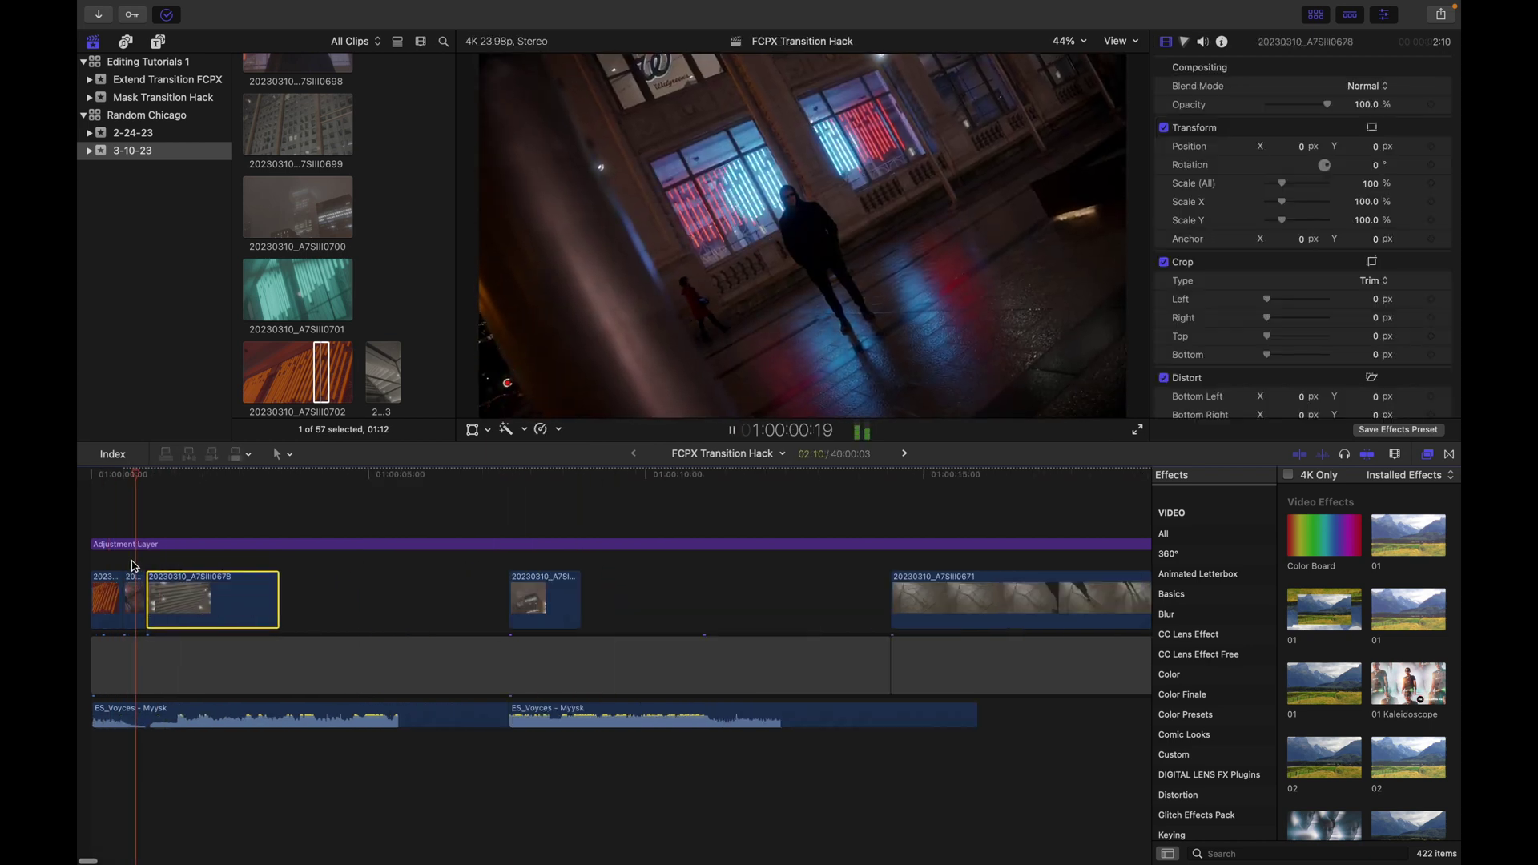
pyautogui.click(180, 569)
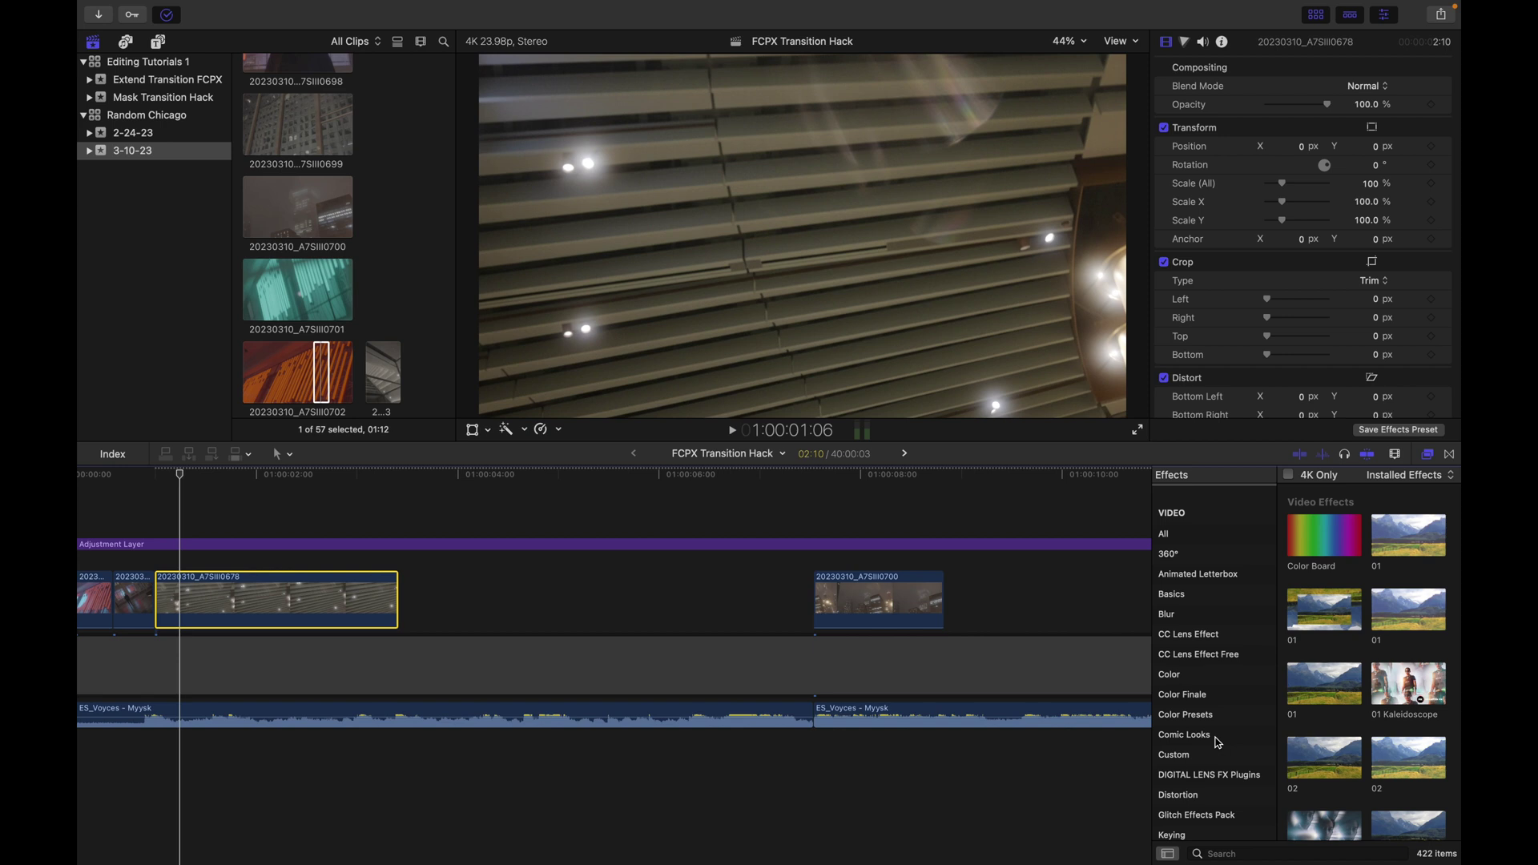
# - Apply the Zoom In Distort transition from the Pixel Sorting category to clip 20230310_A7SIII0678
pyautogui.press('ctrl+super+5')
pyautogui.scroll(-10, 1217, 742)
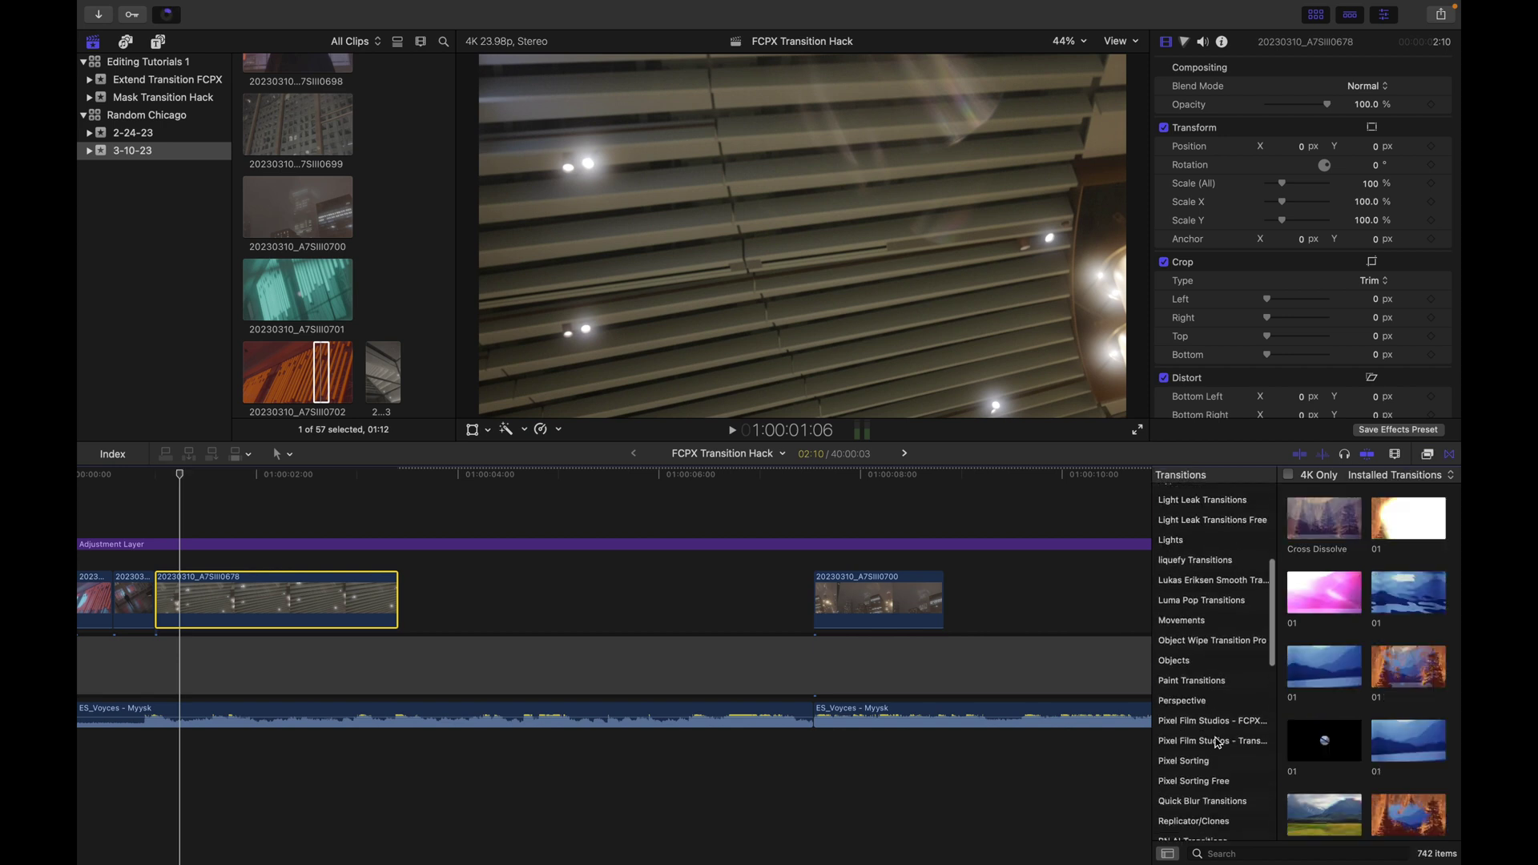
pyautogui.click(1224, 681)
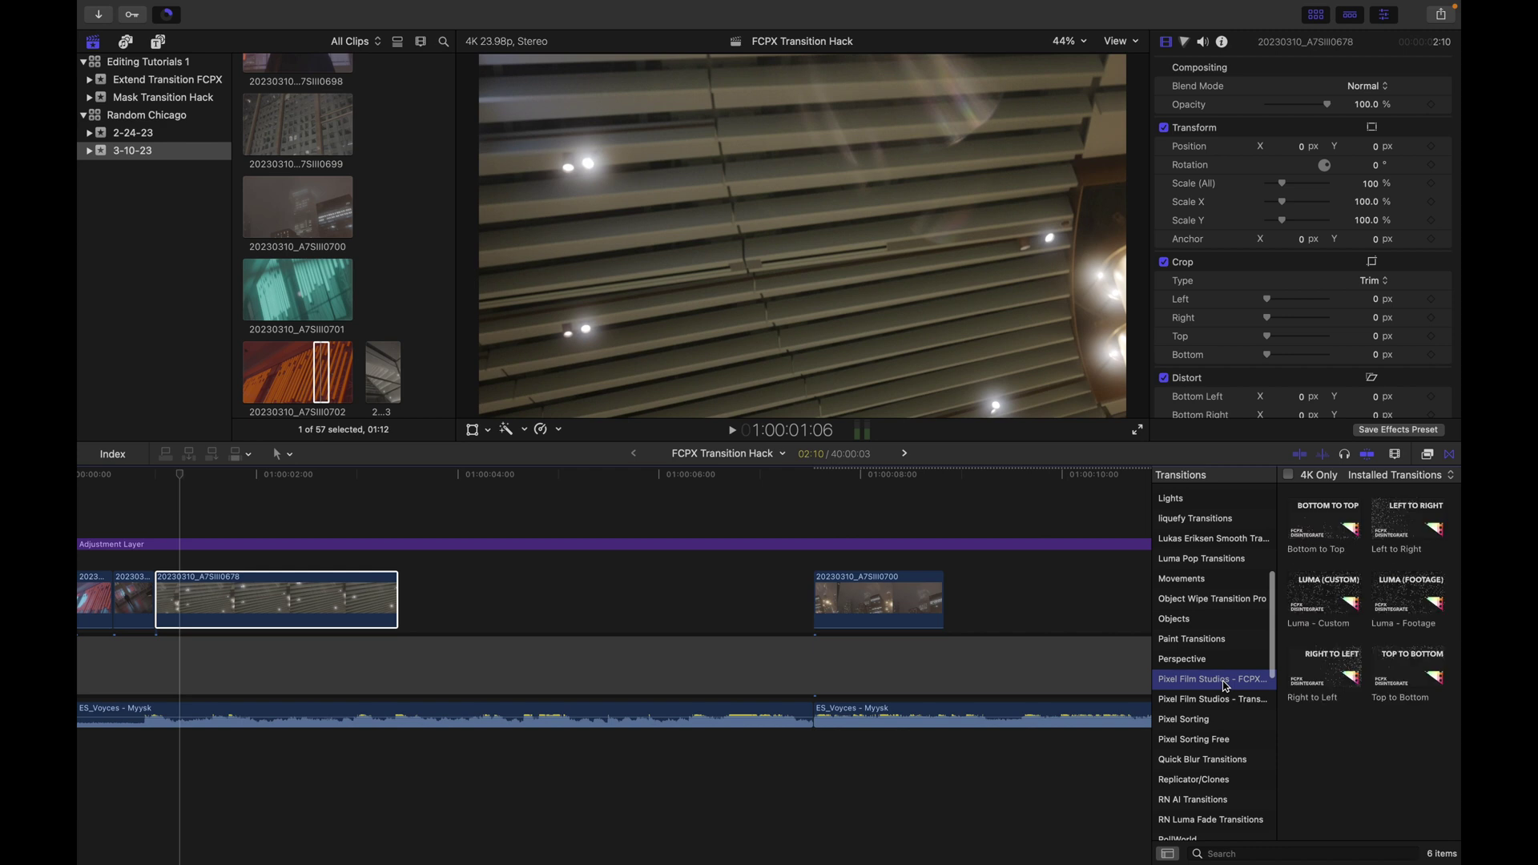
pyautogui.click(1212, 721)
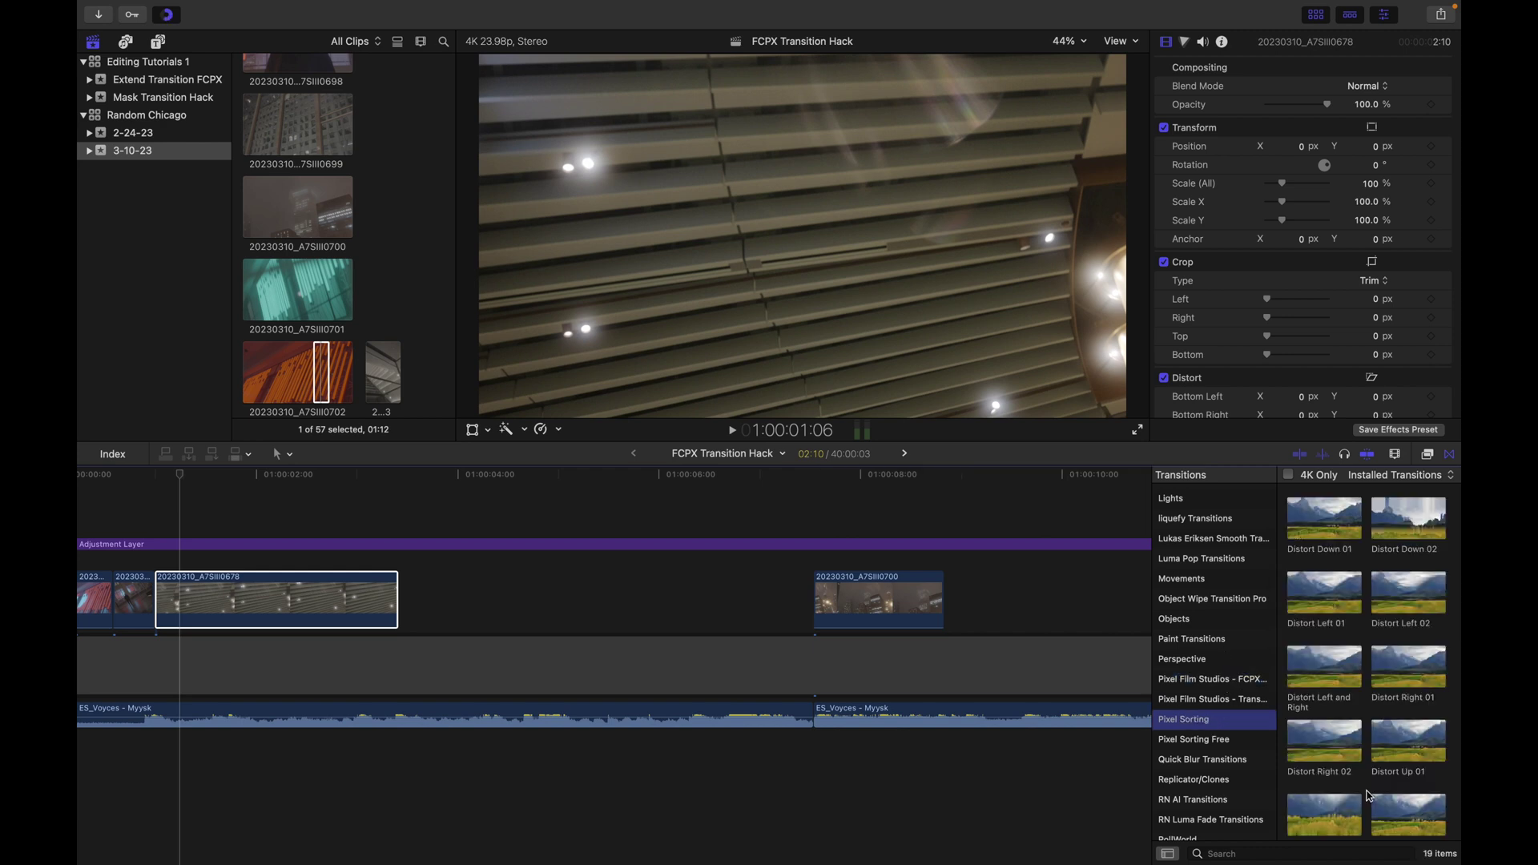
pyautogui.scroll(-8, 1370, 796)
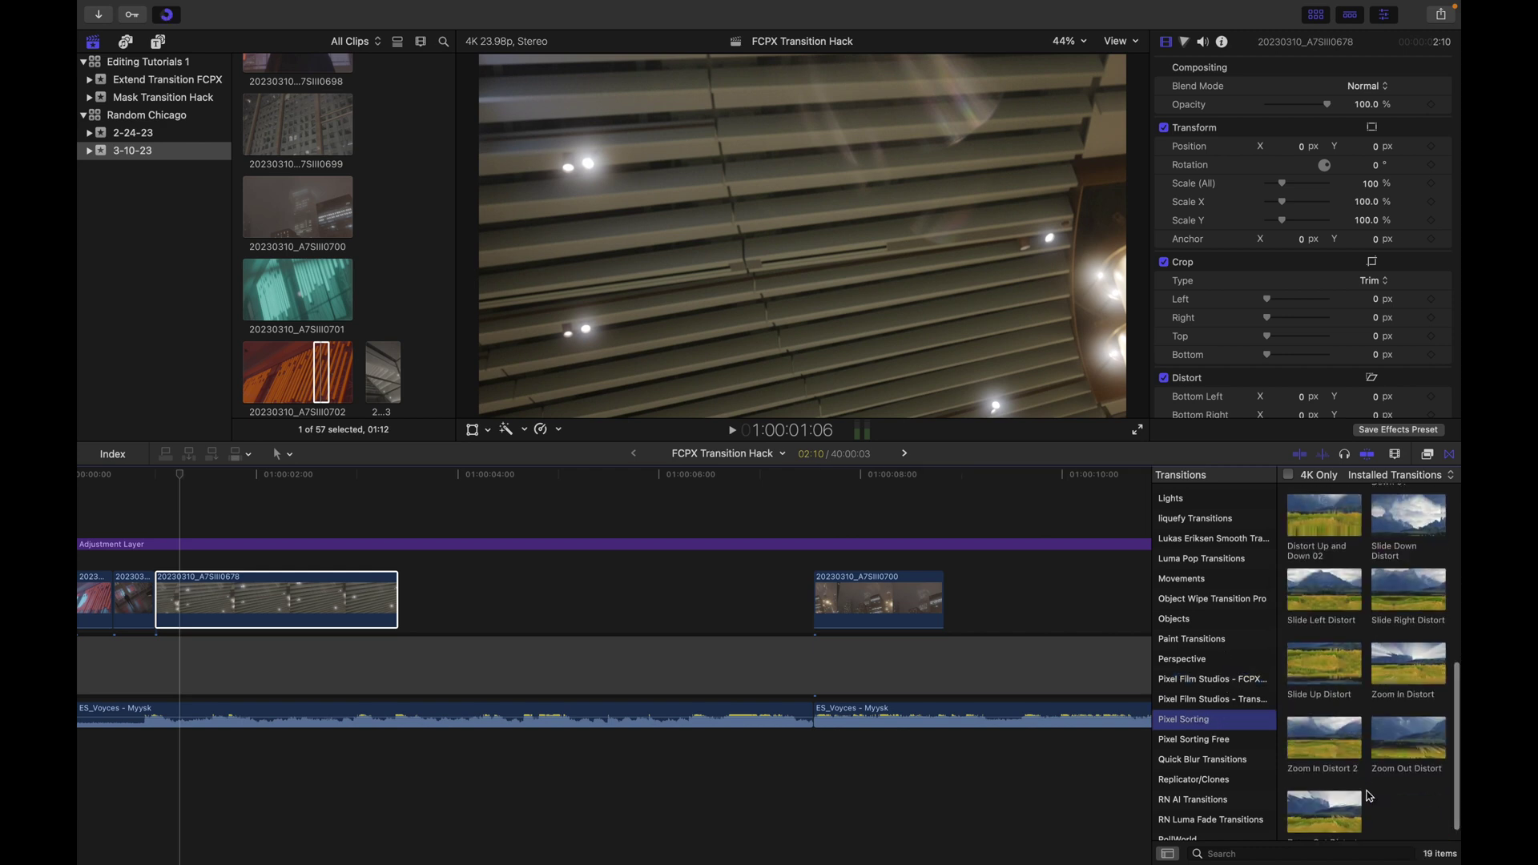
pyautogui.moveTo(1394, 662); pyautogui.dragTo(160, 599)
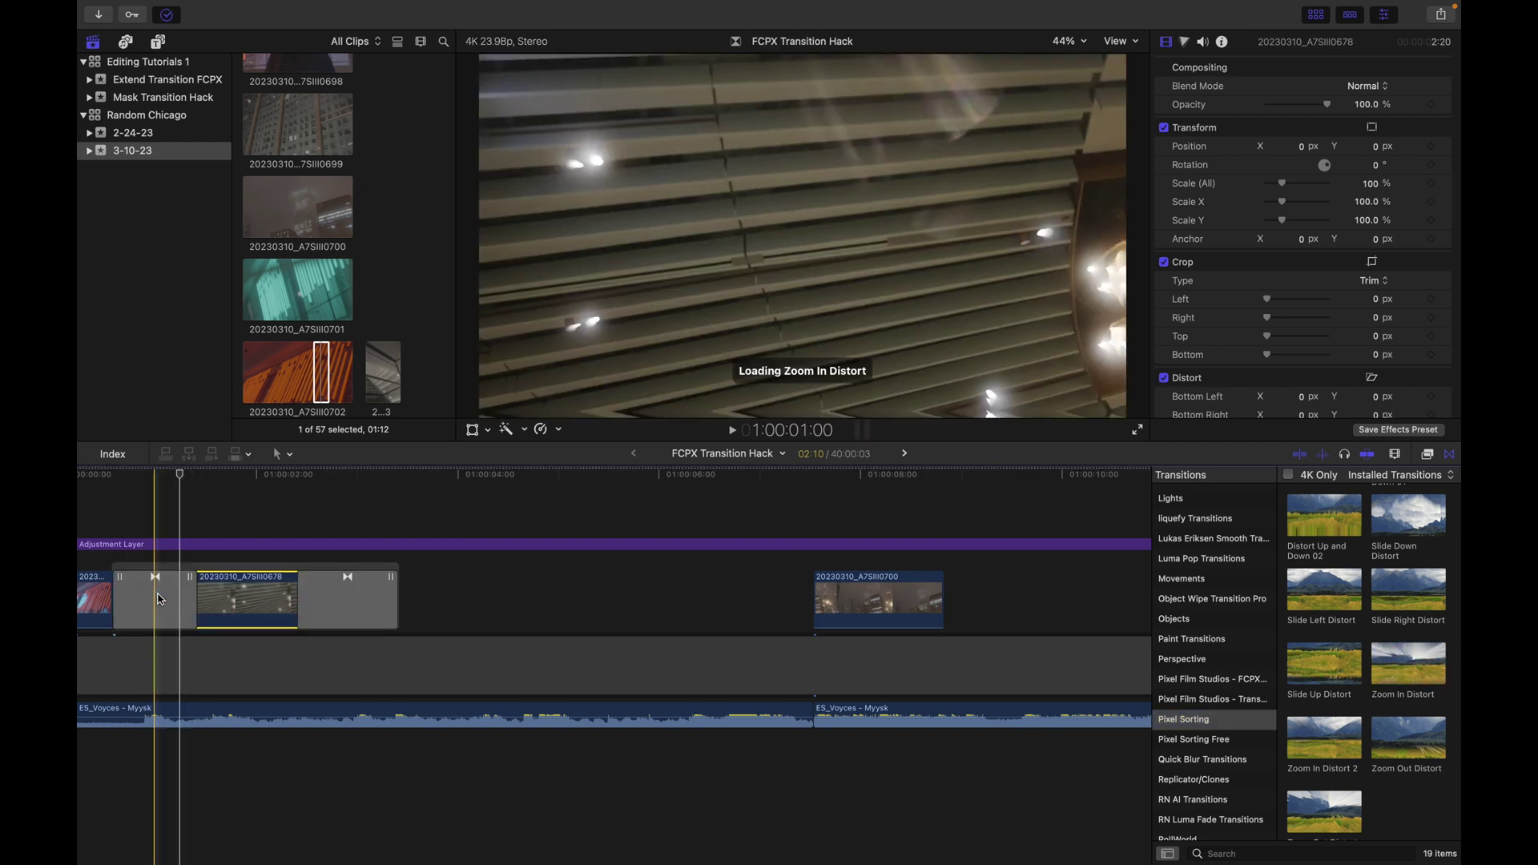
# - Play the transition and delete the extra one at the end of clip 20230310_A7SIII0678
pyautogui.hscroll(-3, 159, 599)
pyautogui.press('space')
pyautogui.press('space')
pyautogui.click(404, 607)
pyautogui.press('Delete')
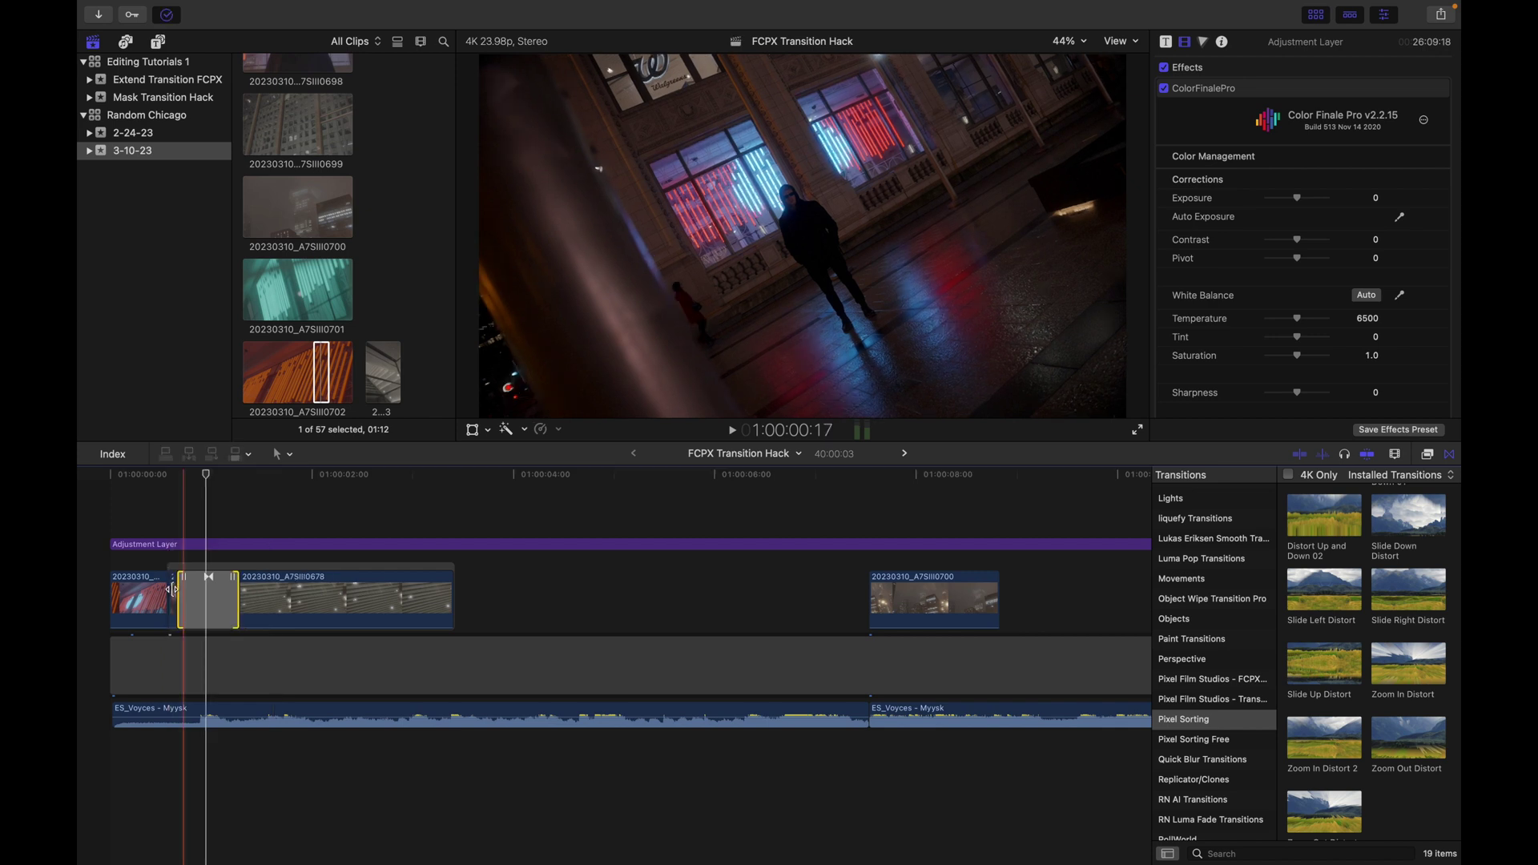
# - Extend the start of clip 20230310_A7SIII0689 back to the timeline's beginning and lengthen its Zoom In Distort transition to 1:12
pyautogui.moveTo(173, 591); pyautogui.dragTo(113, 596)
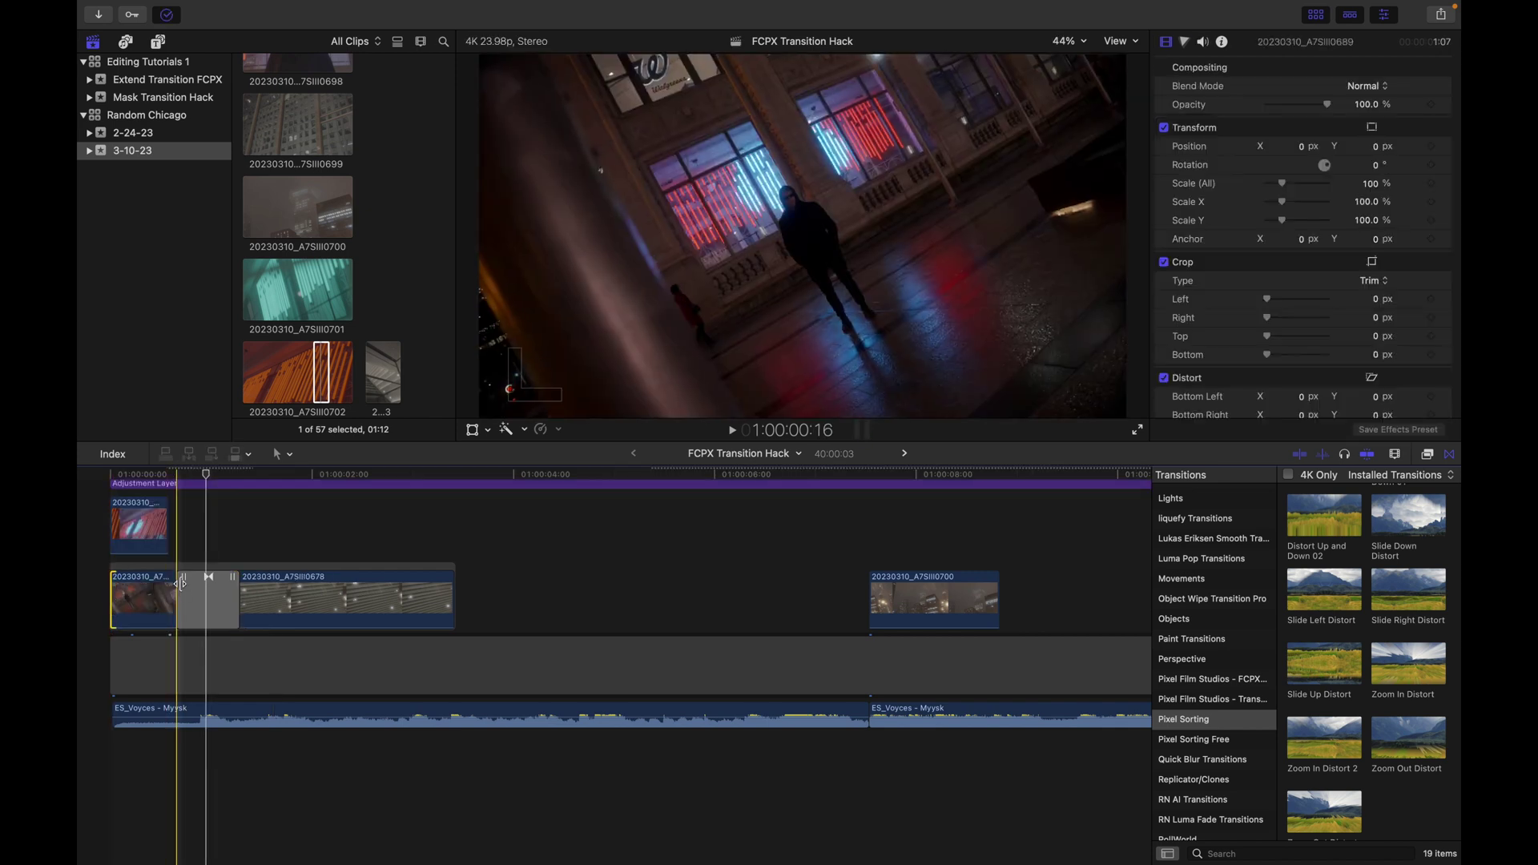
pyautogui.moveTo(162, 593); pyautogui.dragTo(137, 593)
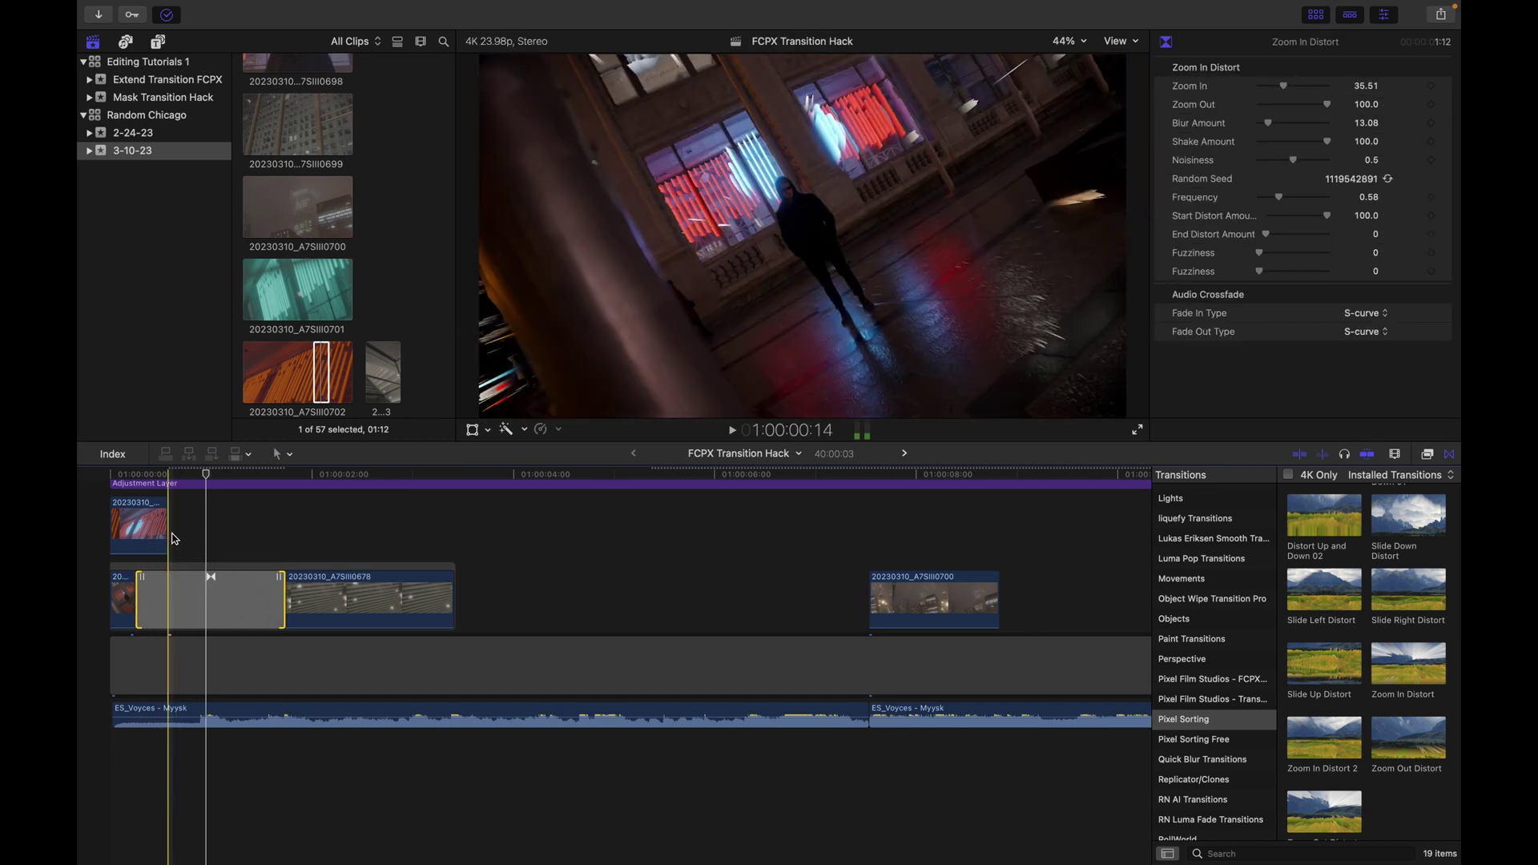
# - Play the lengthened Zoom In Distort transition from the end of the overlapping first clip
pyautogui.scroll(1, 172, 538)
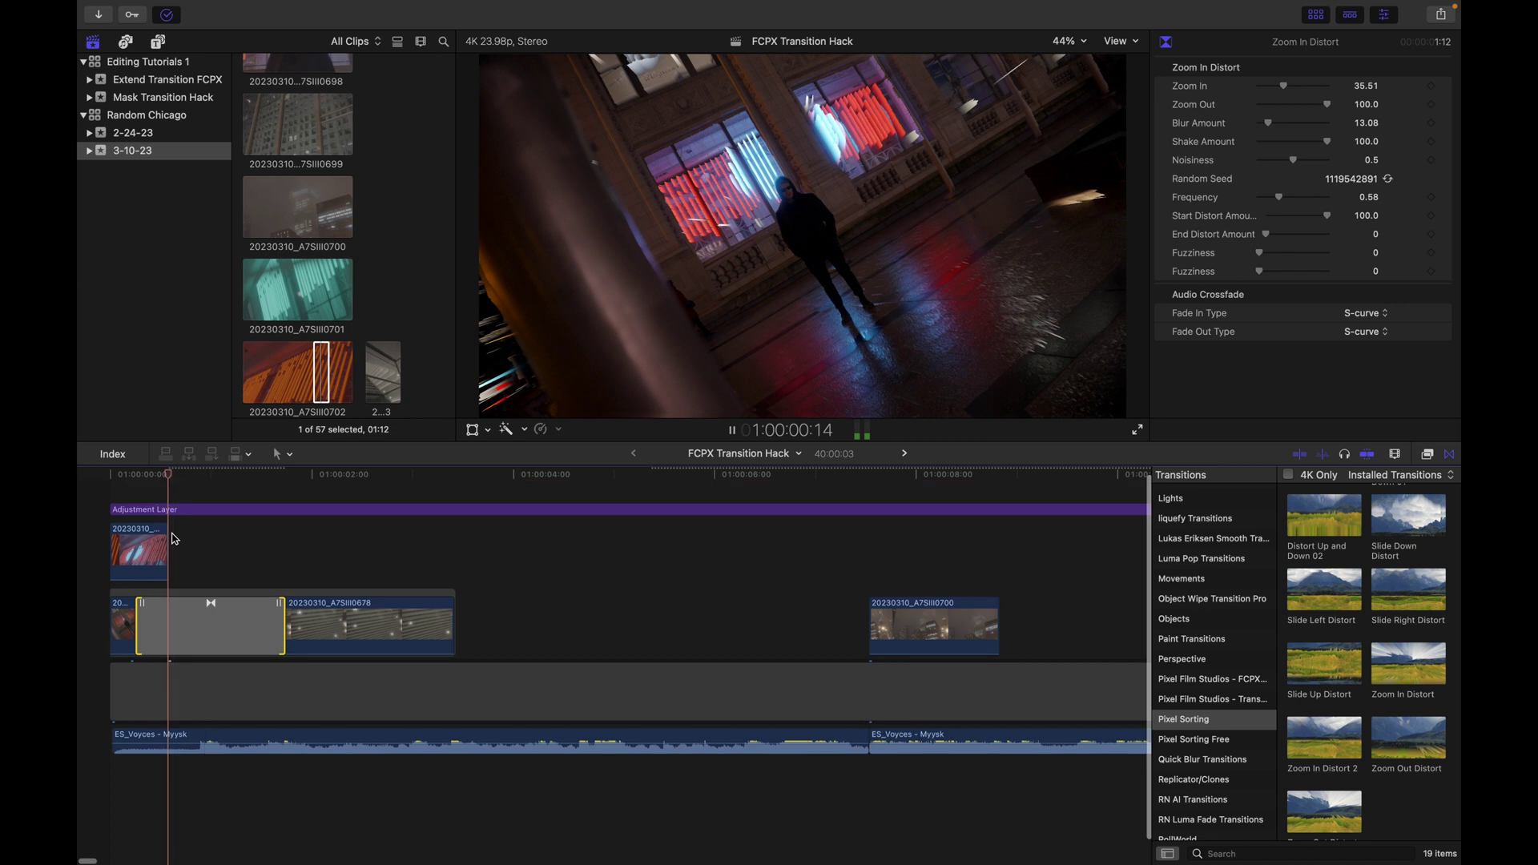
pyautogui.press('space')
pyautogui.press('space')
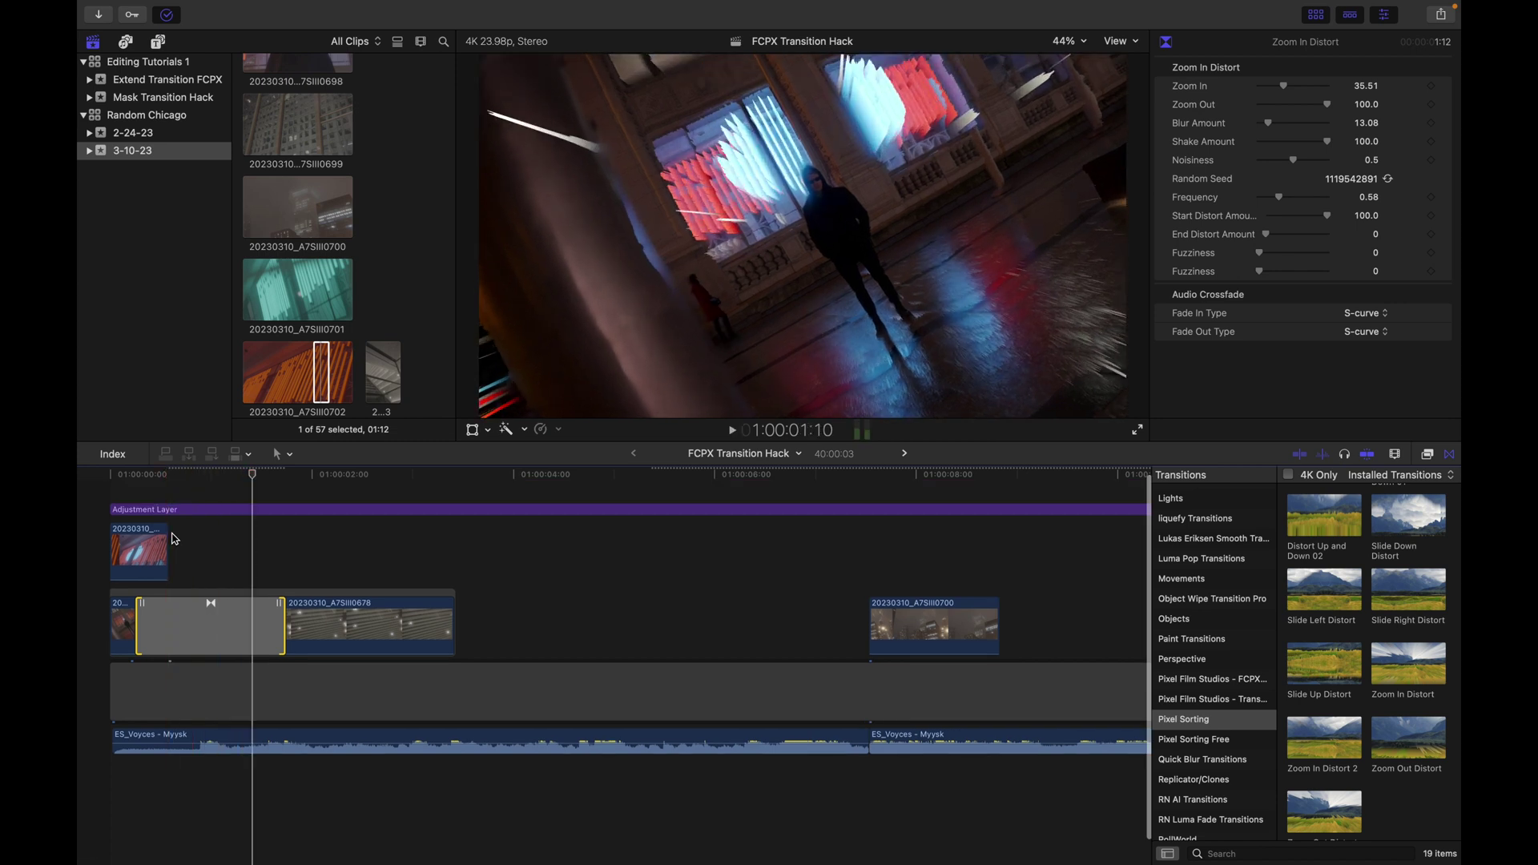
pyautogui.click(174, 539)
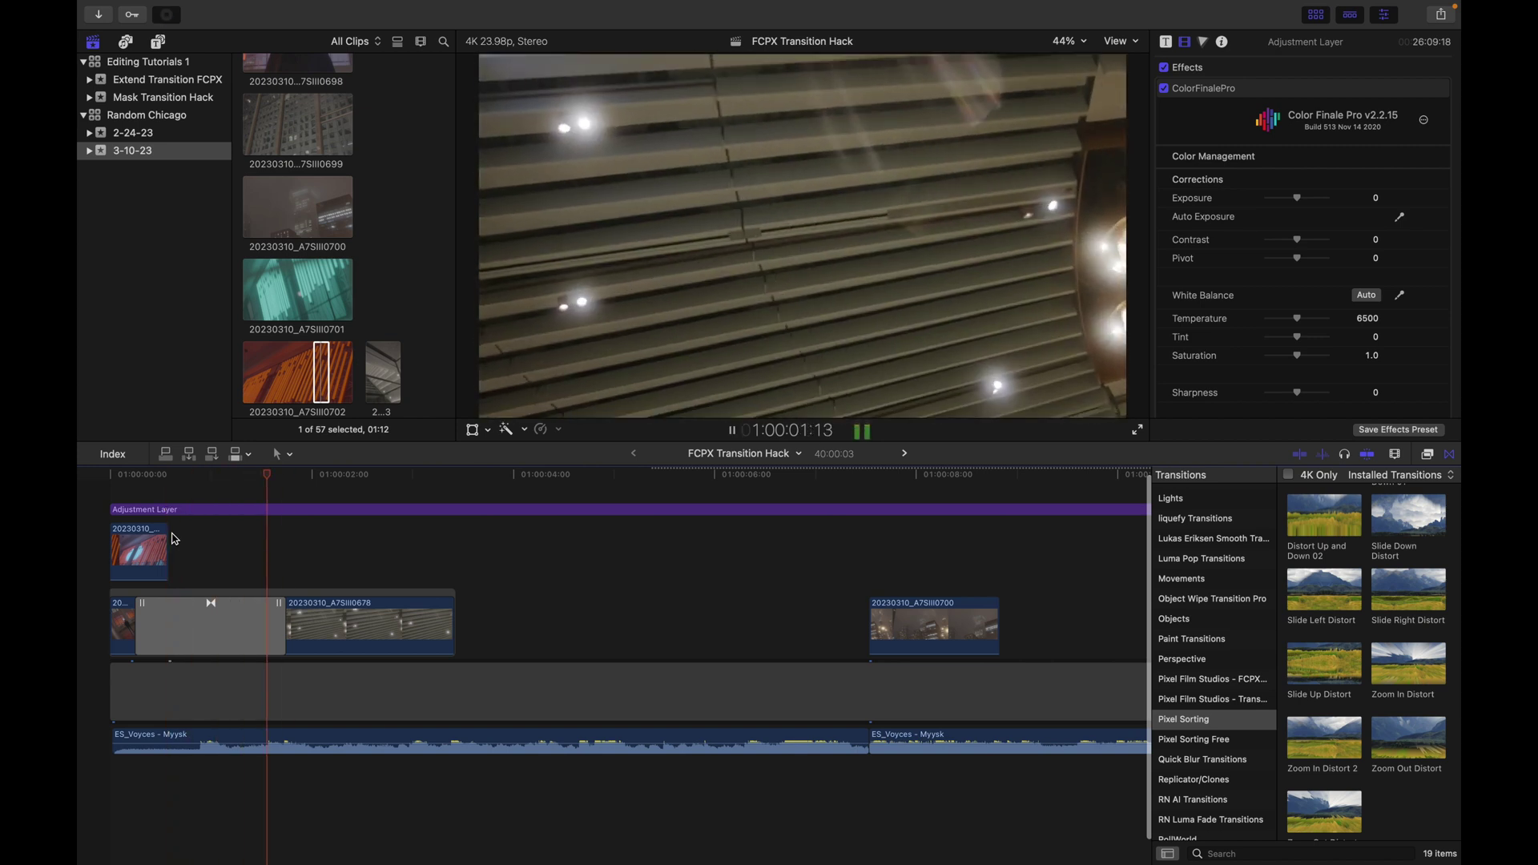
pyautogui.click(174, 541)
pyautogui.press('space')
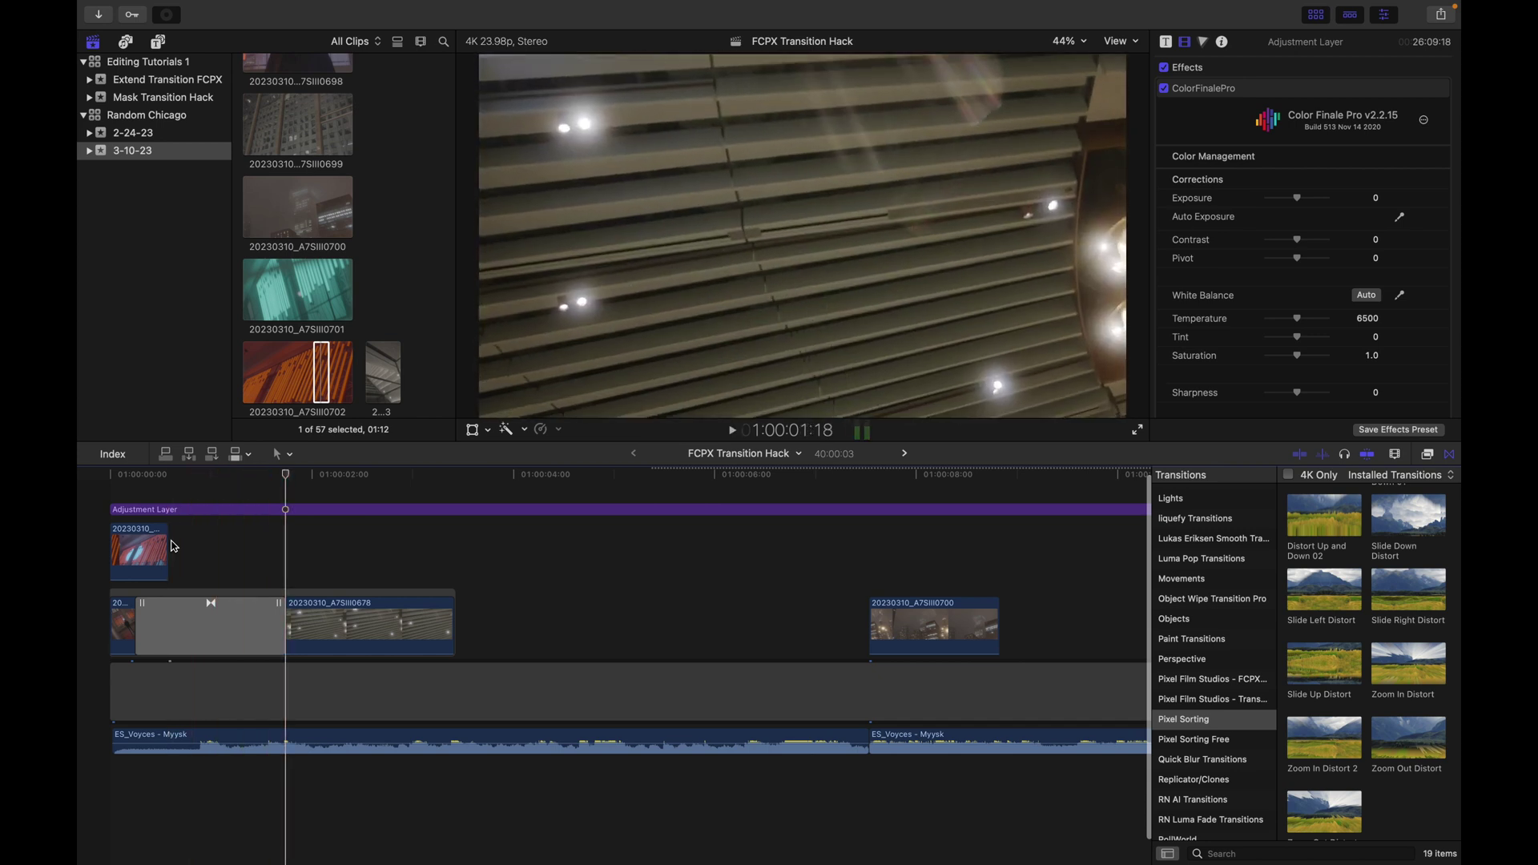
pyautogui.press('space')
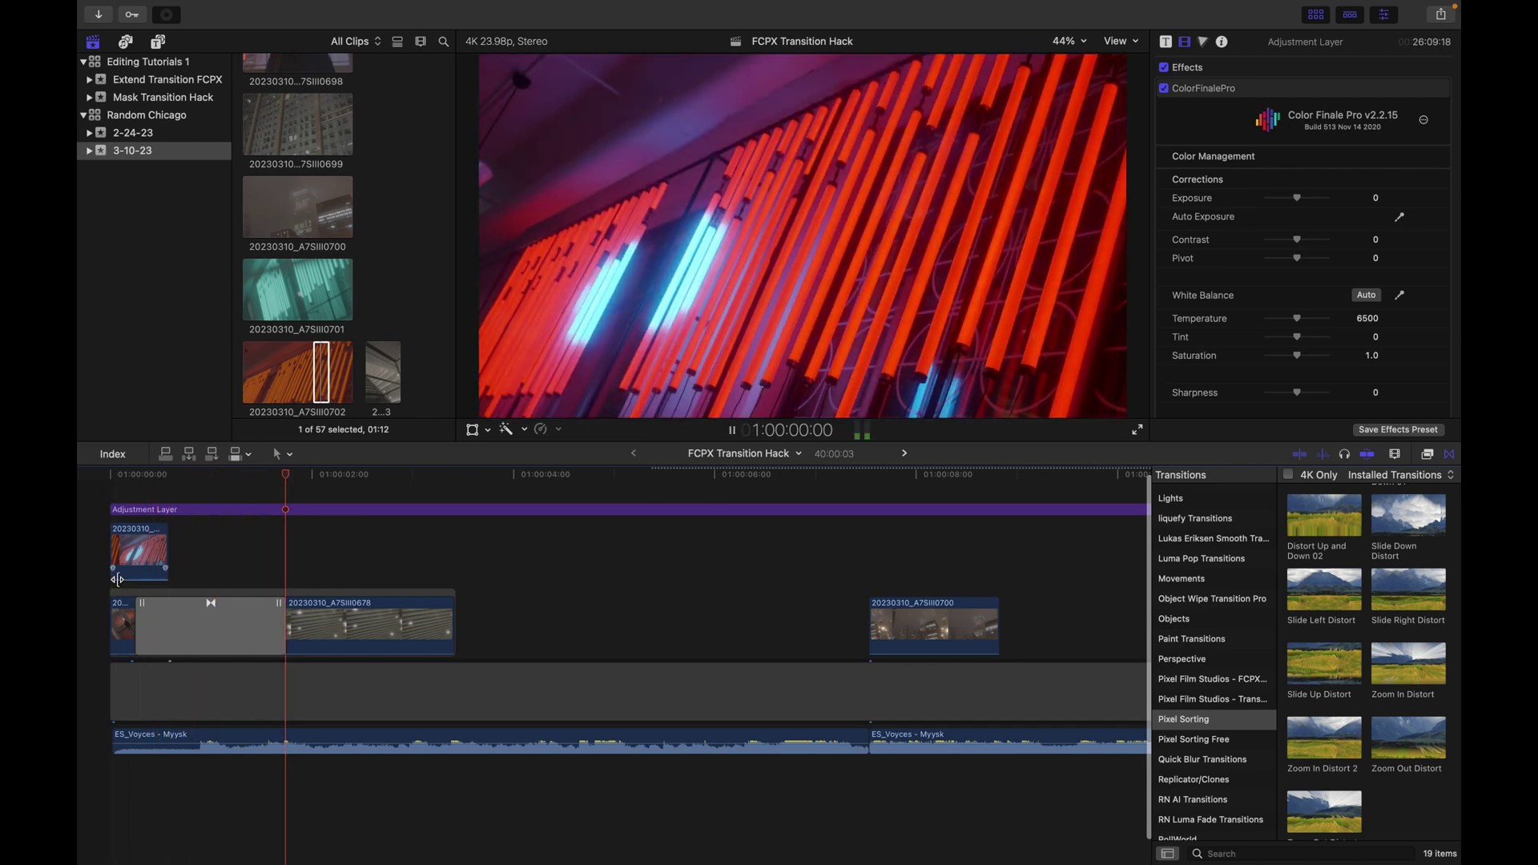
# - Replay the transition from the first clip's end and step frame by frame around where the effect finishes
pyautogui.click(165, 477)
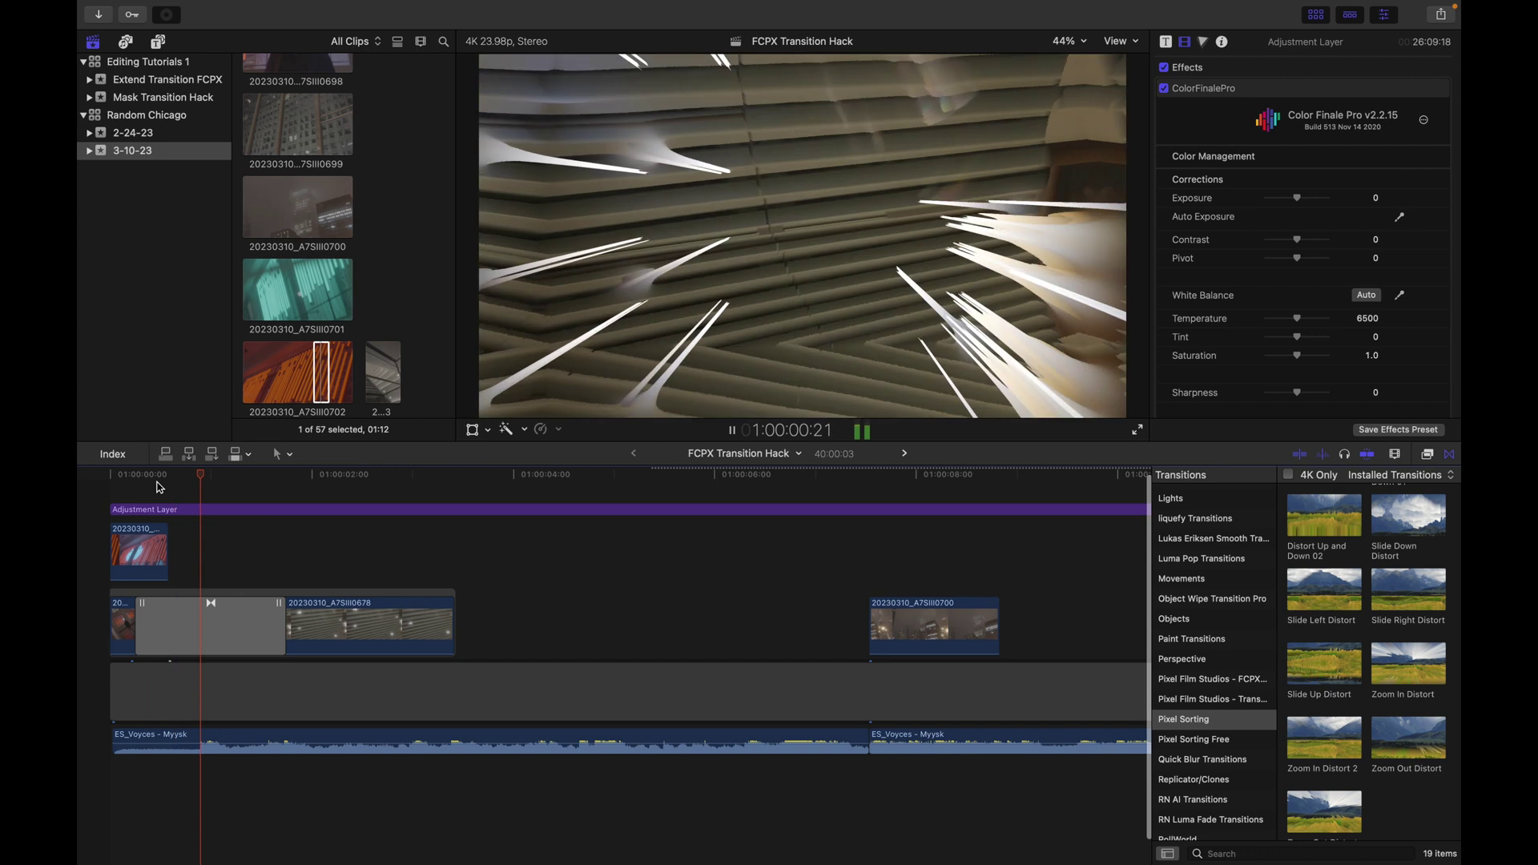
pyautogui.press('Left')
pyautogui.press('Left')
pyautogui.press('Right')
pyautogui.press('Left')
pyautogui.press('Left')
pyautogui.press('Left')
pyautogui.press('Left')
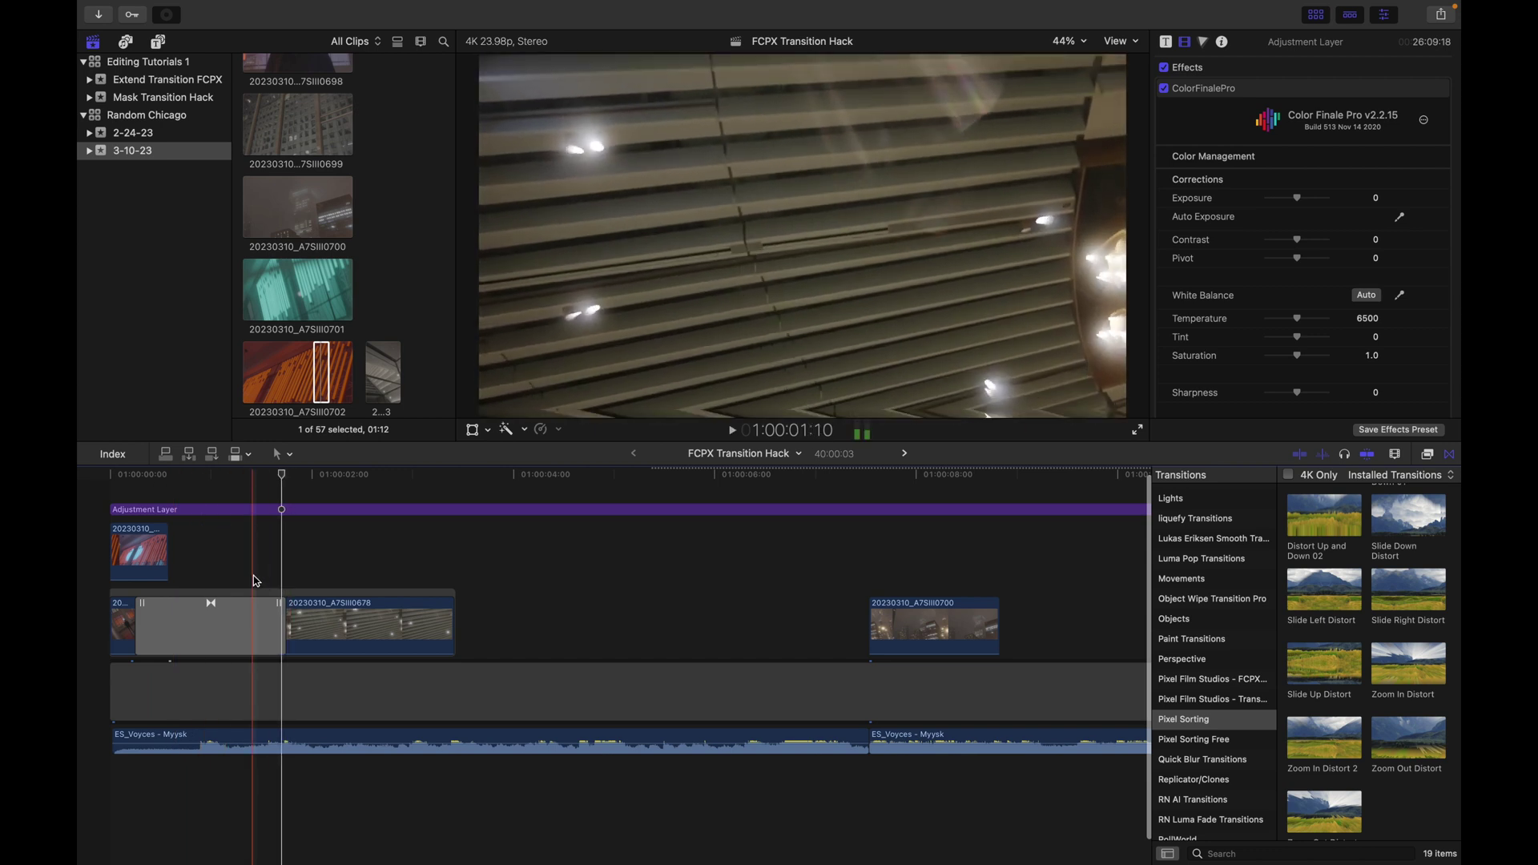
pyautogui.press('Left')
pyautogui.press('Right')
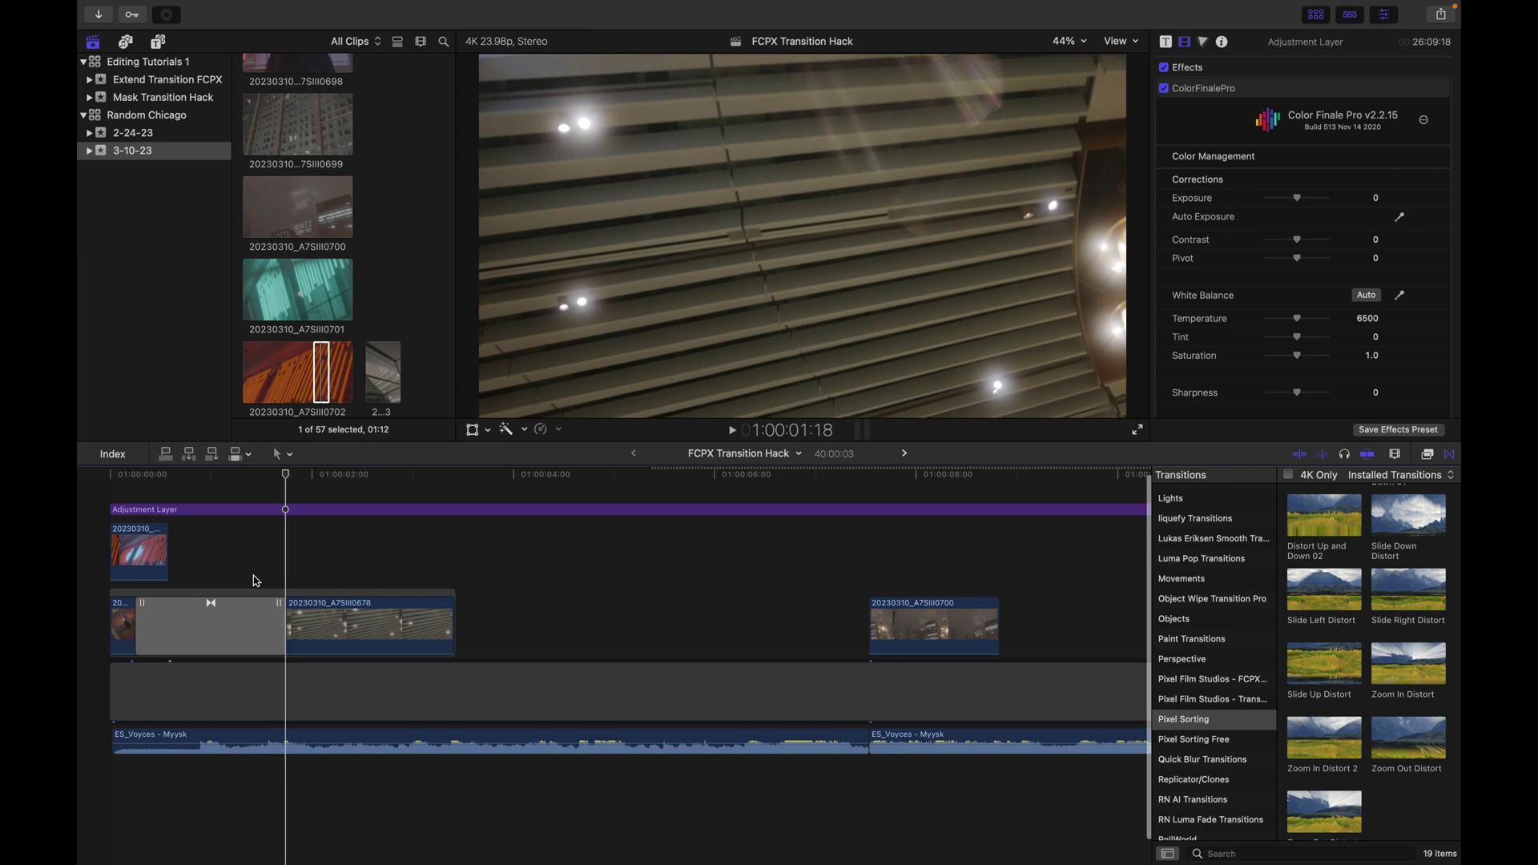
# - Mark the beat at 1:17 on the gap clip and combine the two storyline clips and their transition into a compound clip
pyautogui.click(281, 708)
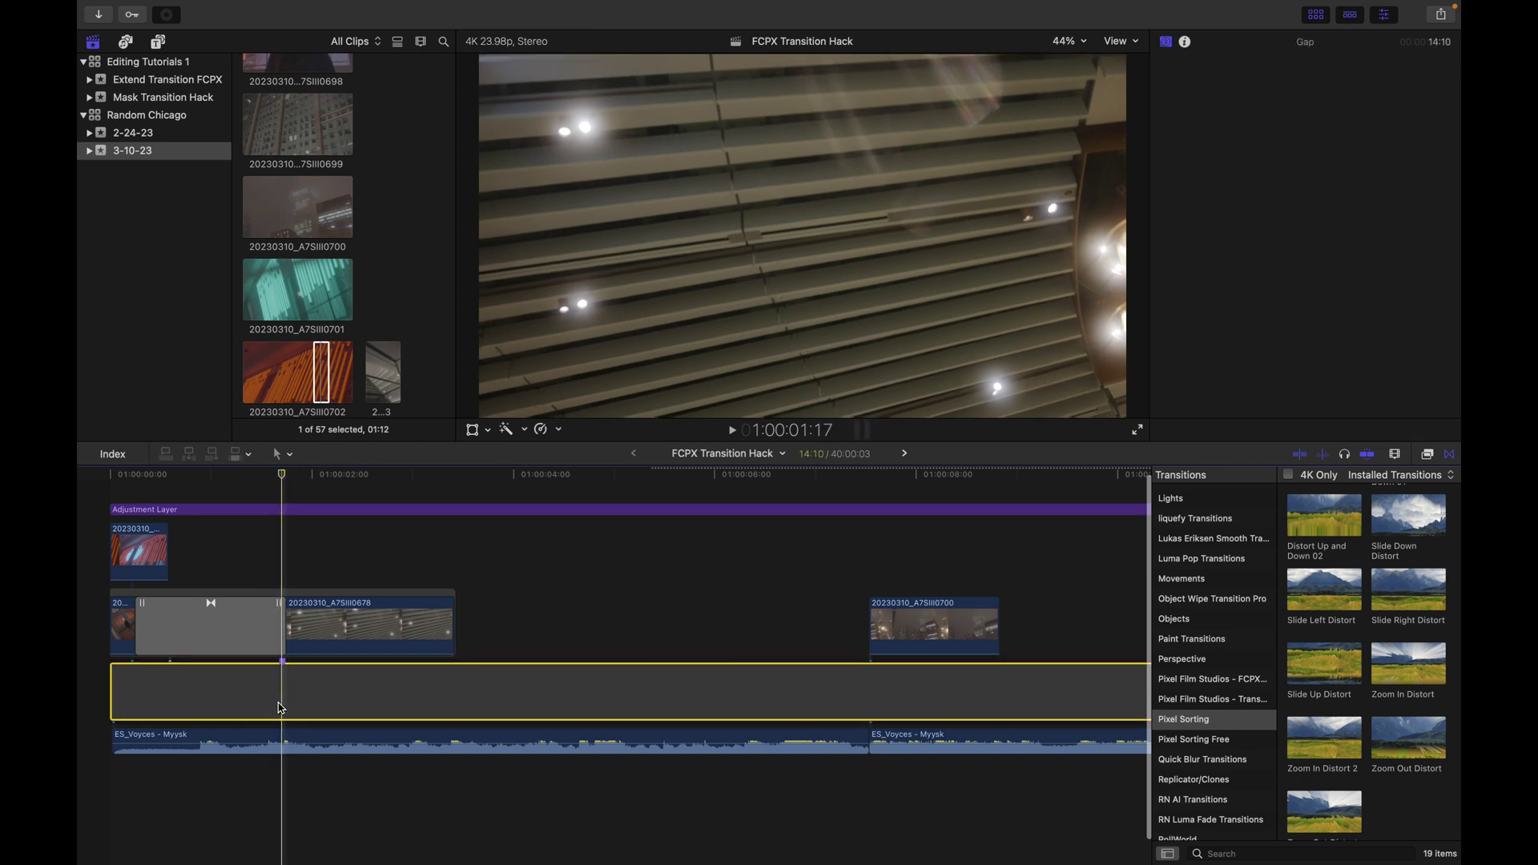
pyautogui.press('space')
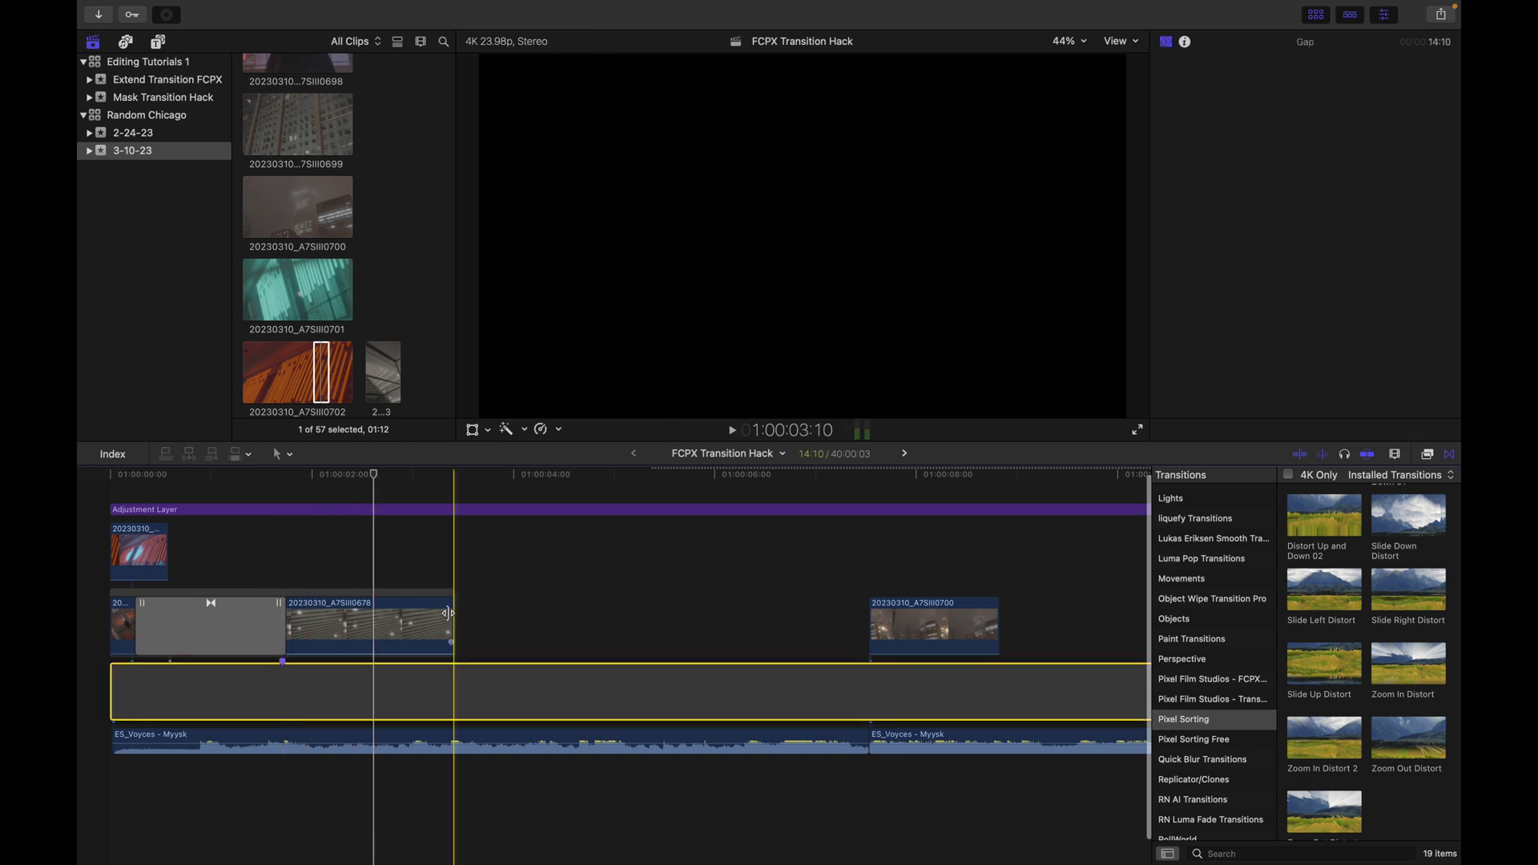
pyautogui.moveTo(461, 625); pyautogui.dragTo(122, 628)
pyautogui.rightClick(317, 602)
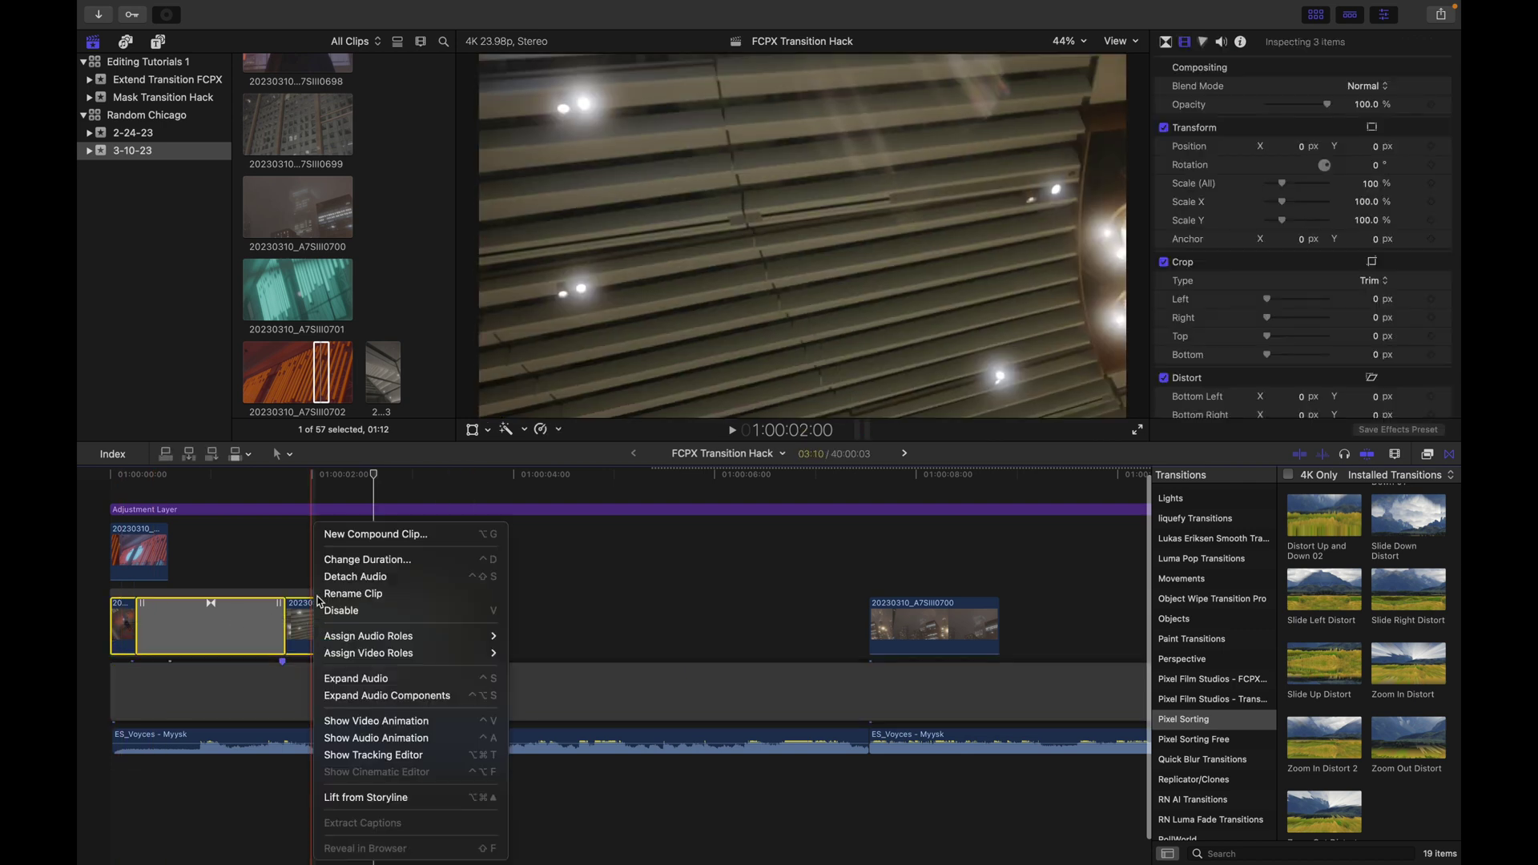
pyautogui.click(359, 531)
pyautogui.press('Return')
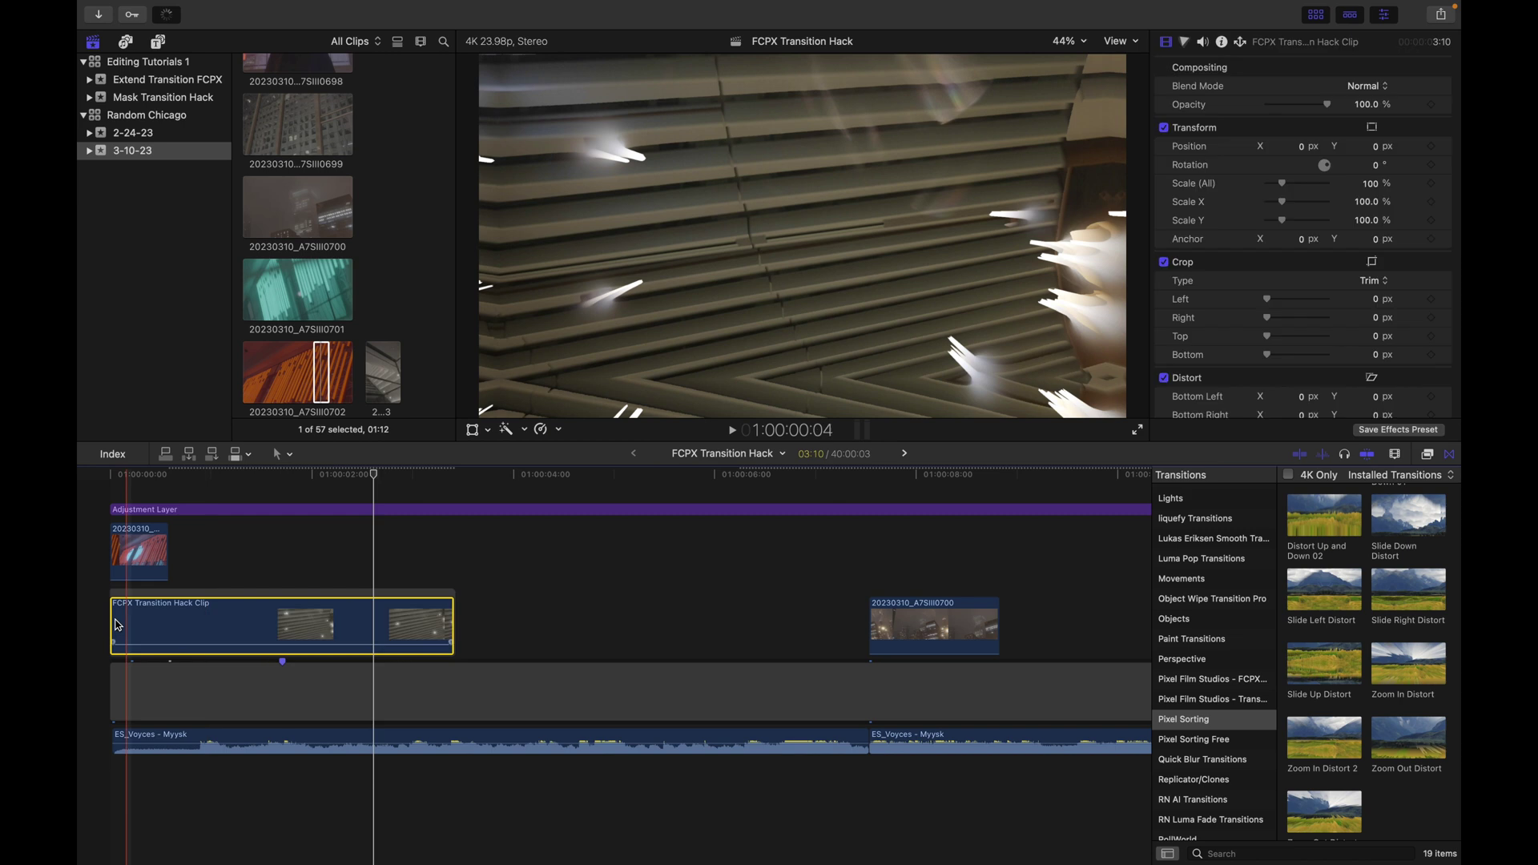
# - Trim the compound clip to start at the first clip's end and finish at the 1:17 marker, playing the result
pyautogui.moveTo(176, 620); pyautogui.dragTo(169, 621)
pyautogui.press('space')
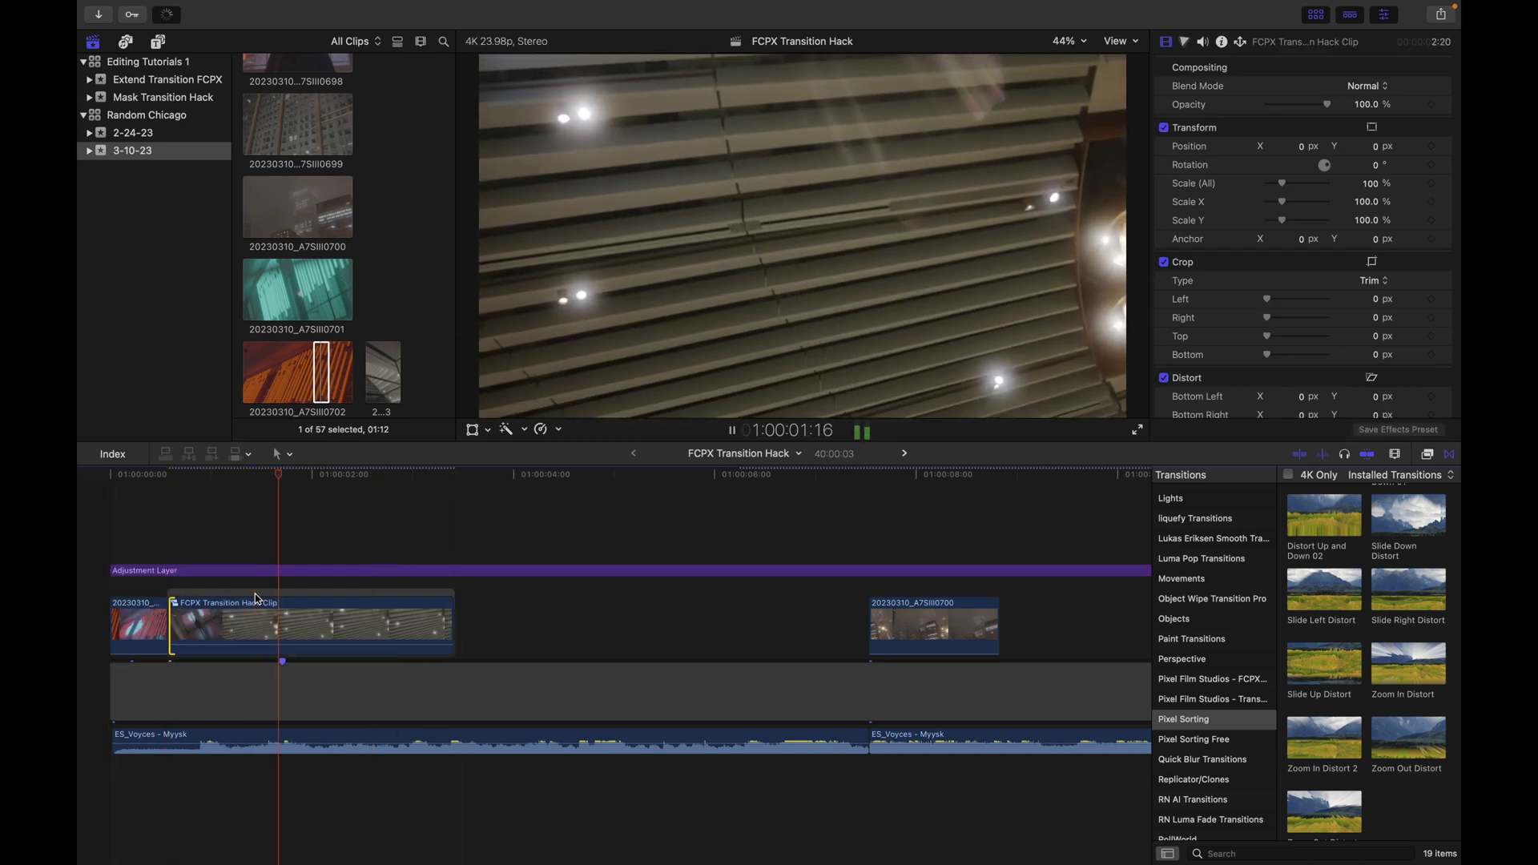
pyautogui.press('space')
pyautogui.moveTo(448, 625); pyautogui.dragTo(184, 612)
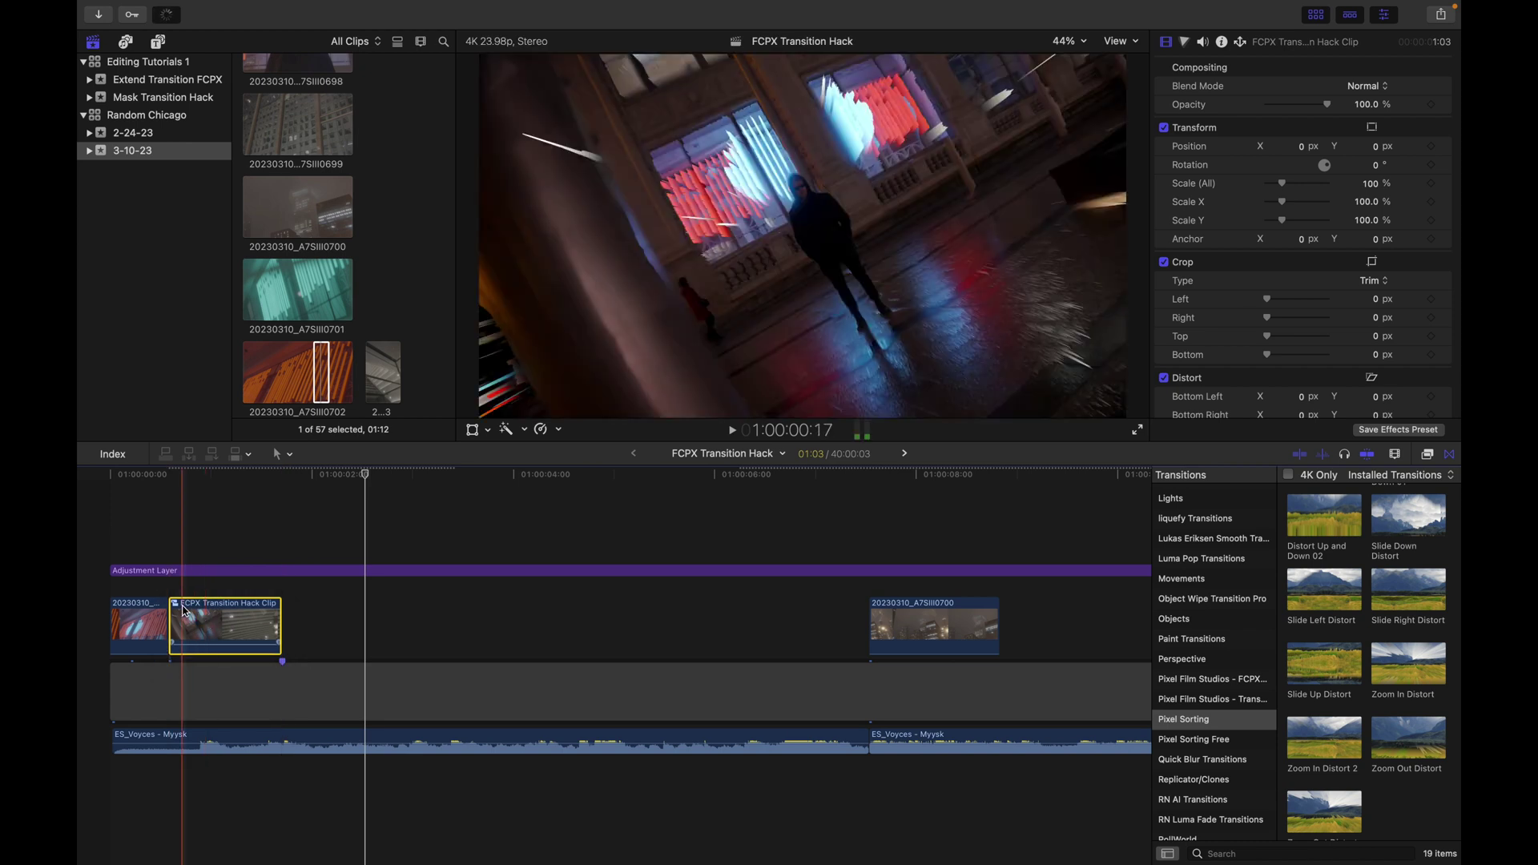
pyautogui.press('space')
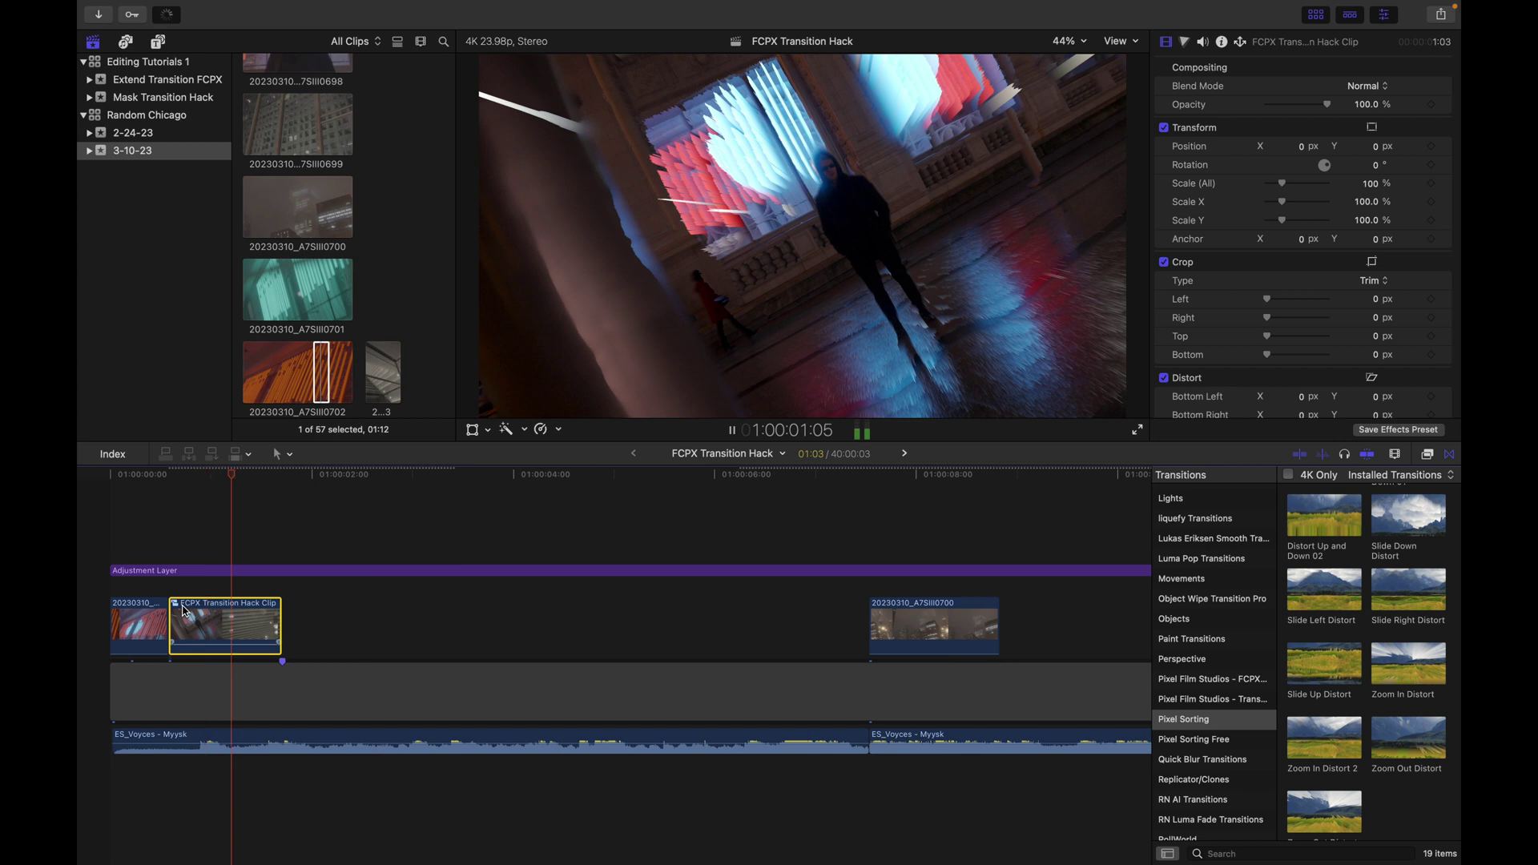
pyautogui.press('space')
# - Extend the compound clip's end back out, trim it to the 1:17 marker again and replay the sequence
pyautogui.moveTo(282, 624); pyautogui.dragTo(451, 611)
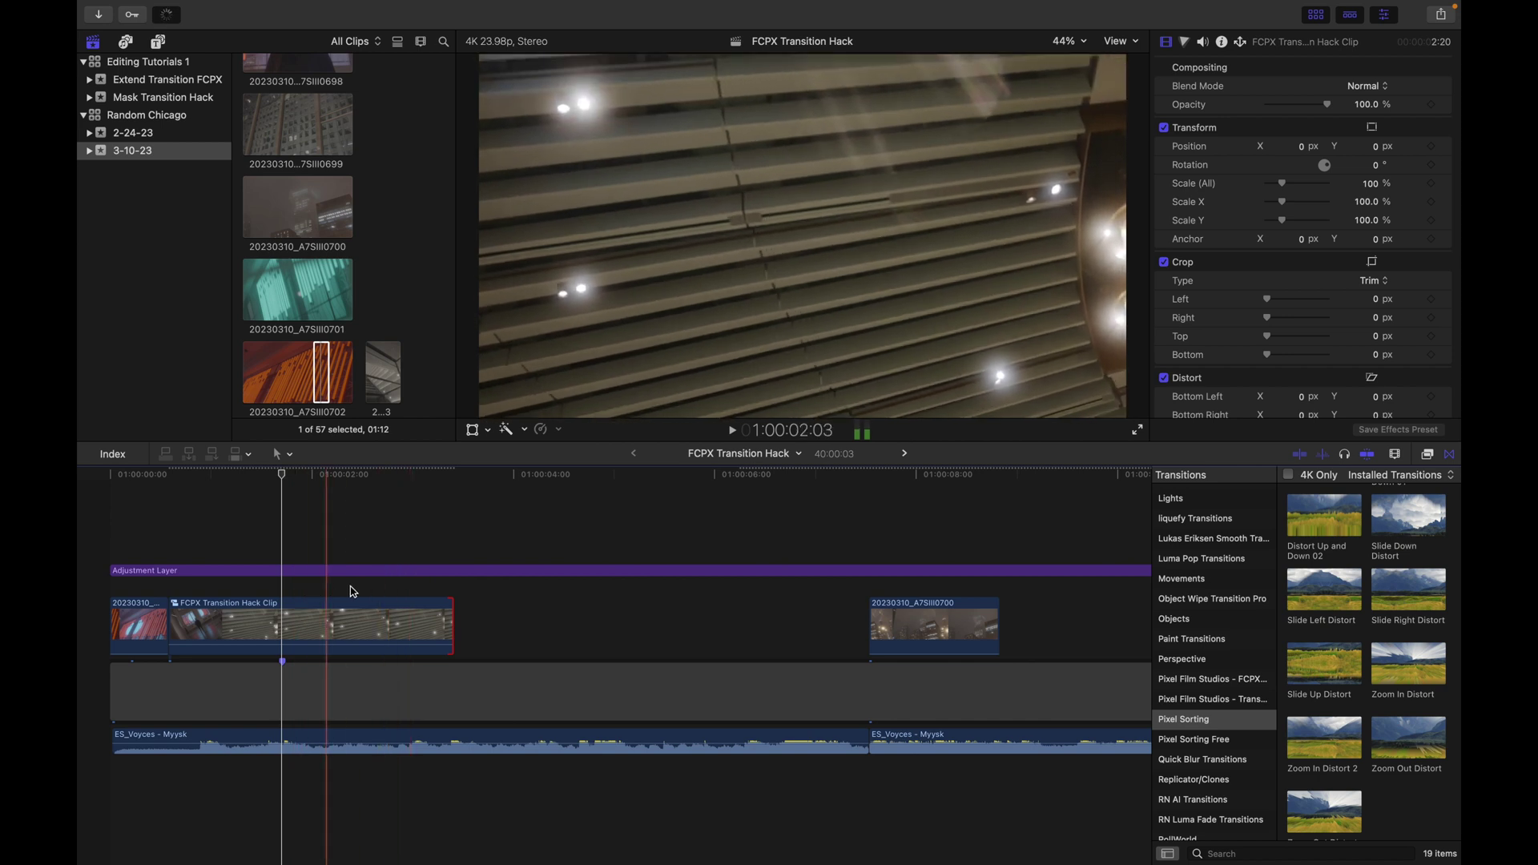
pyautogui.moveTo(449, 623); pyautogui.dragTo(278, 630)
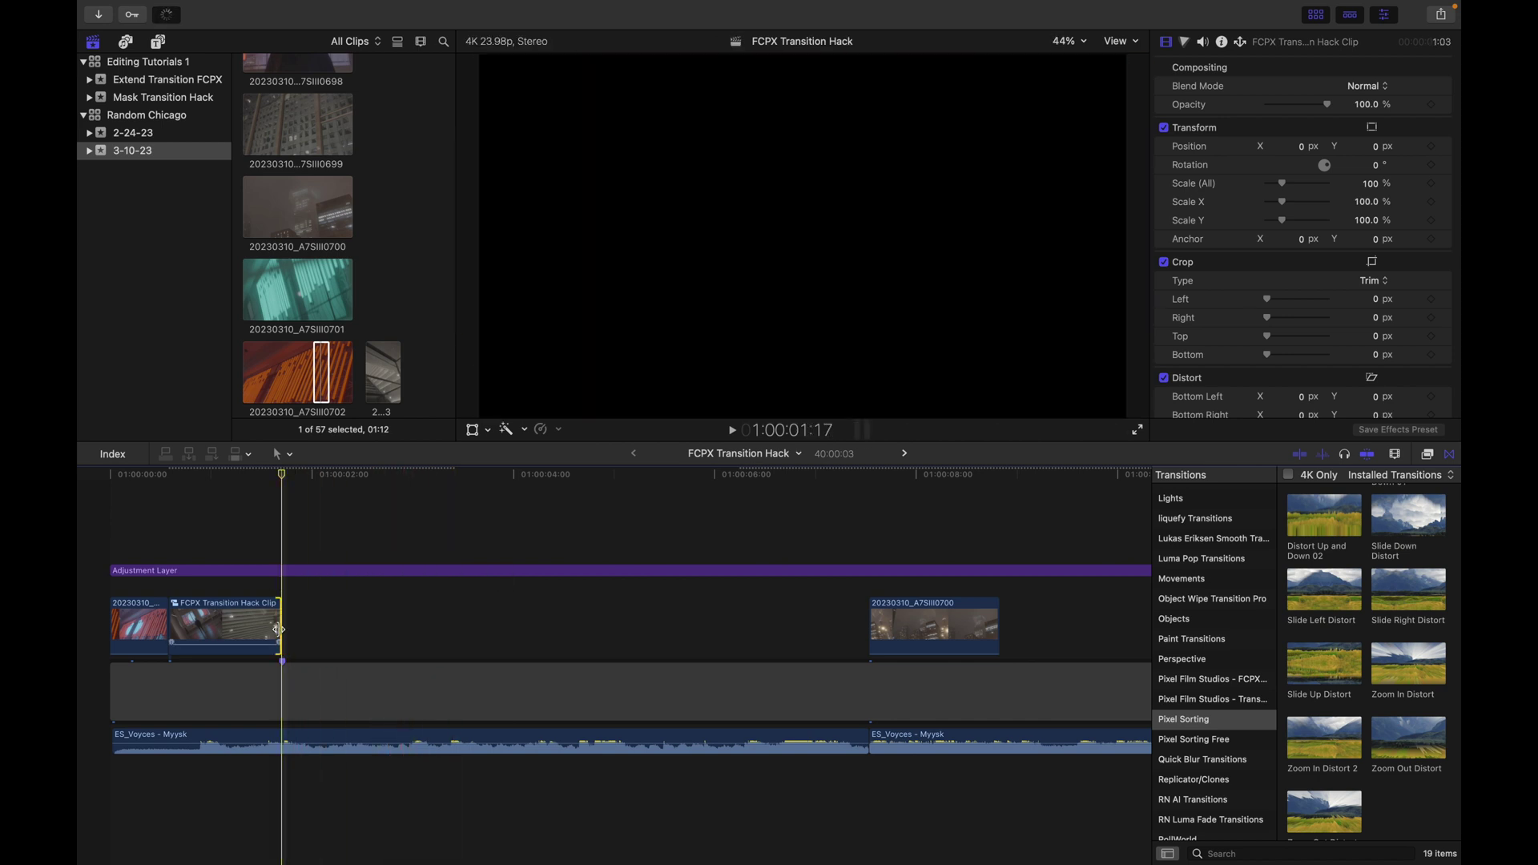
pyautogui.press('space')
pyautogui.press('space')
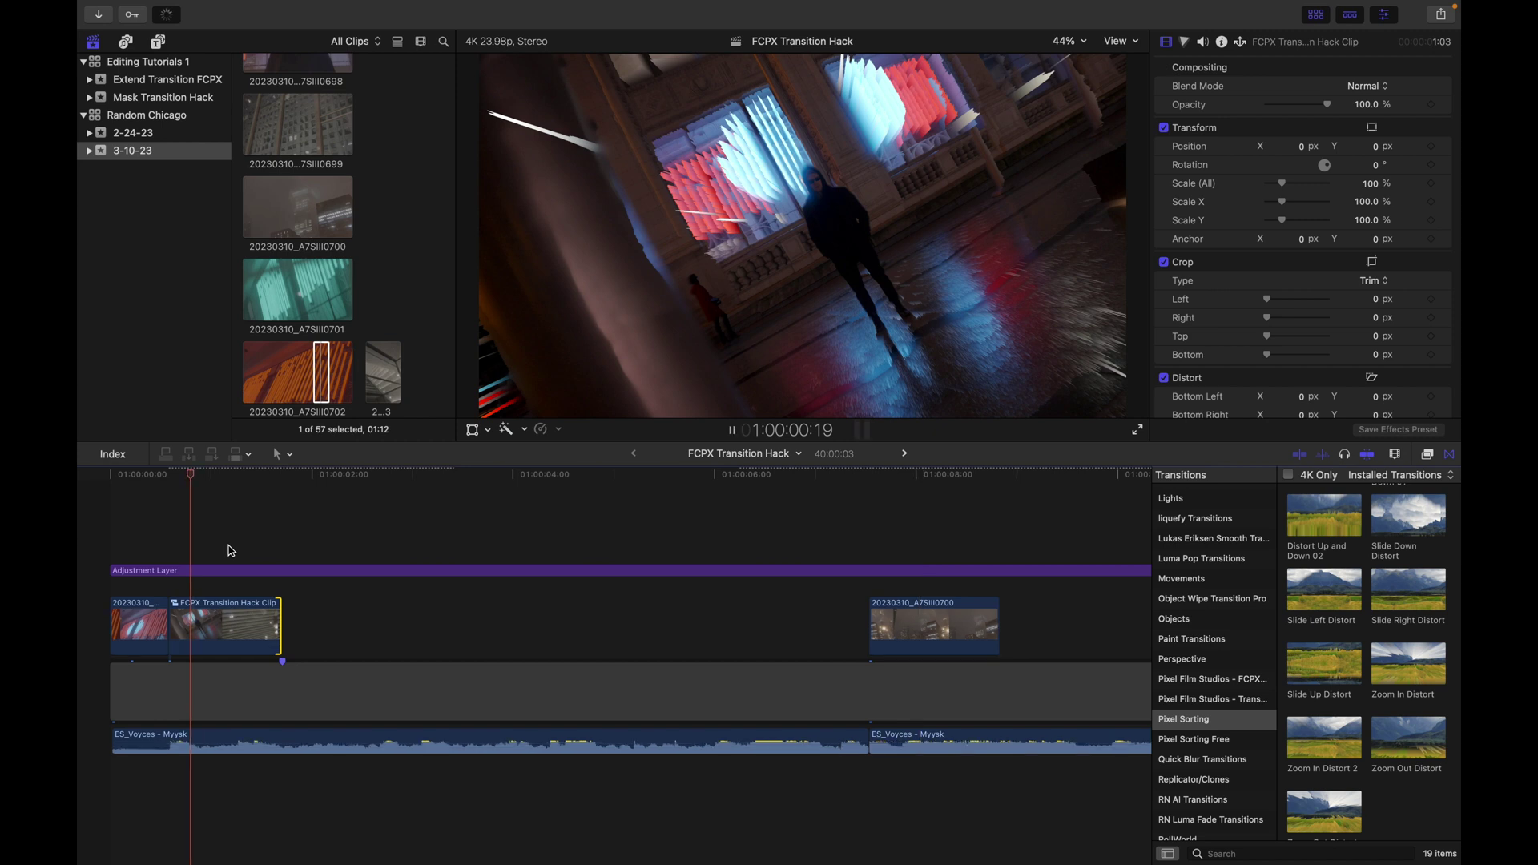
pyautogui.press('space')
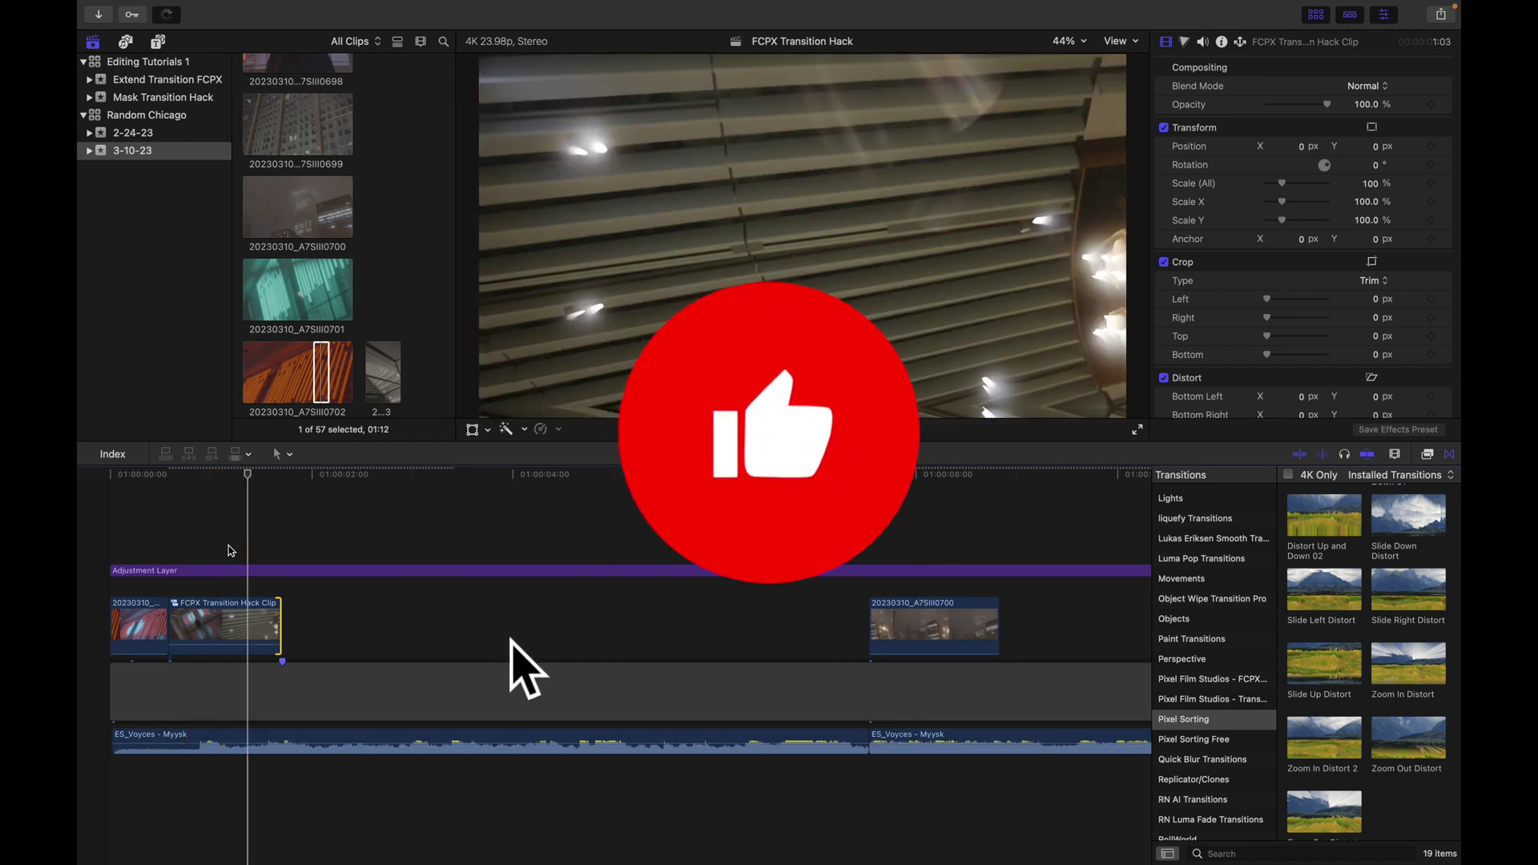
# - Move clip 20230310_A7SIII0671 to directly after the compound clip, starting at the 1:17 marker
pyautogui.press('super+minus')
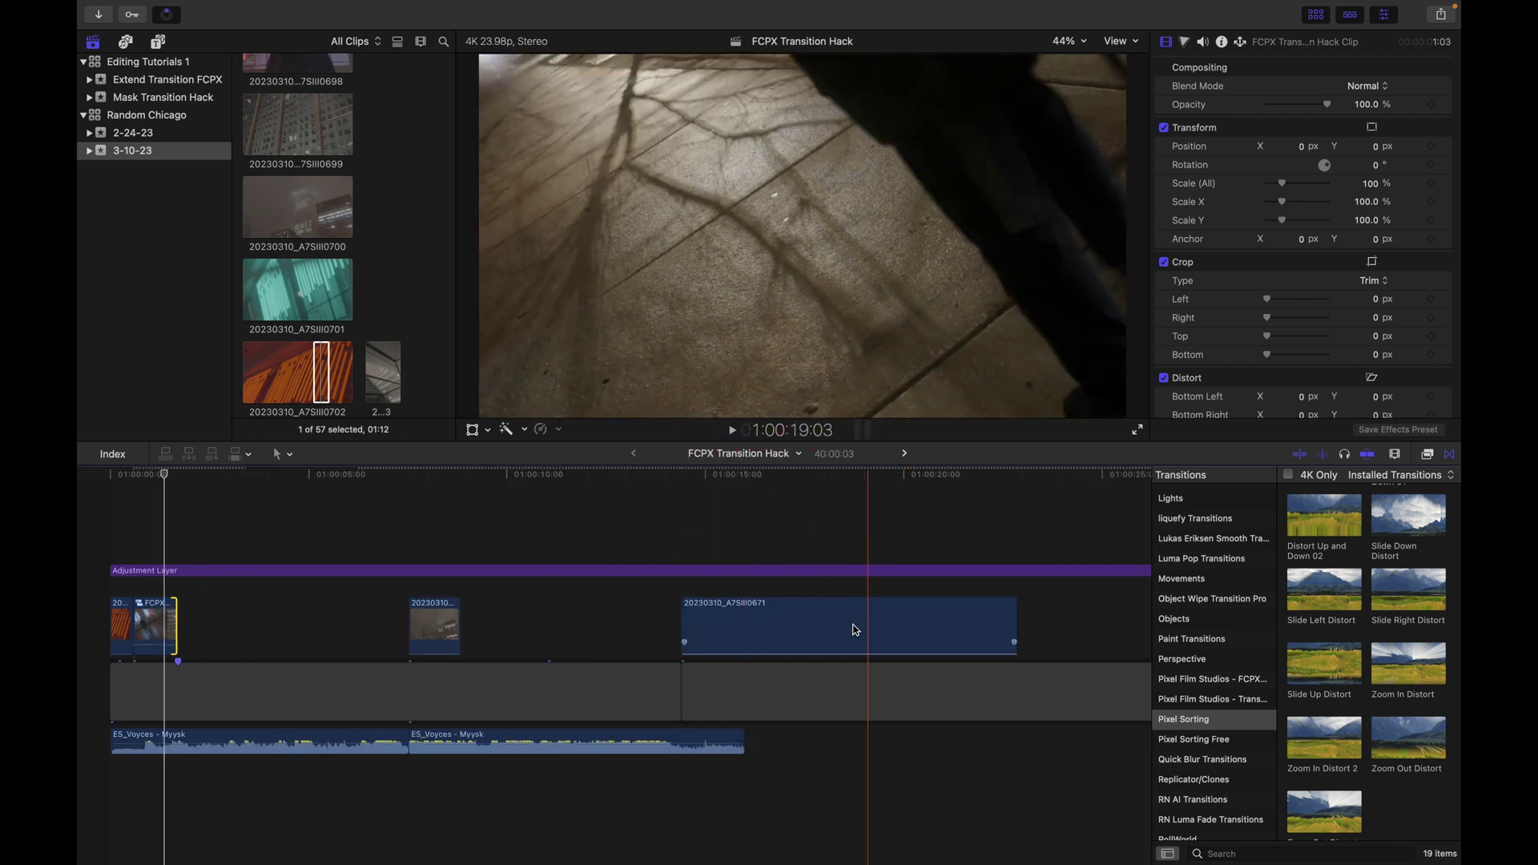
pyautogui.moveTo(684, 617); pyautogui.dragTo(196, 618)
pyautogui.scroll(5, 179, 585)
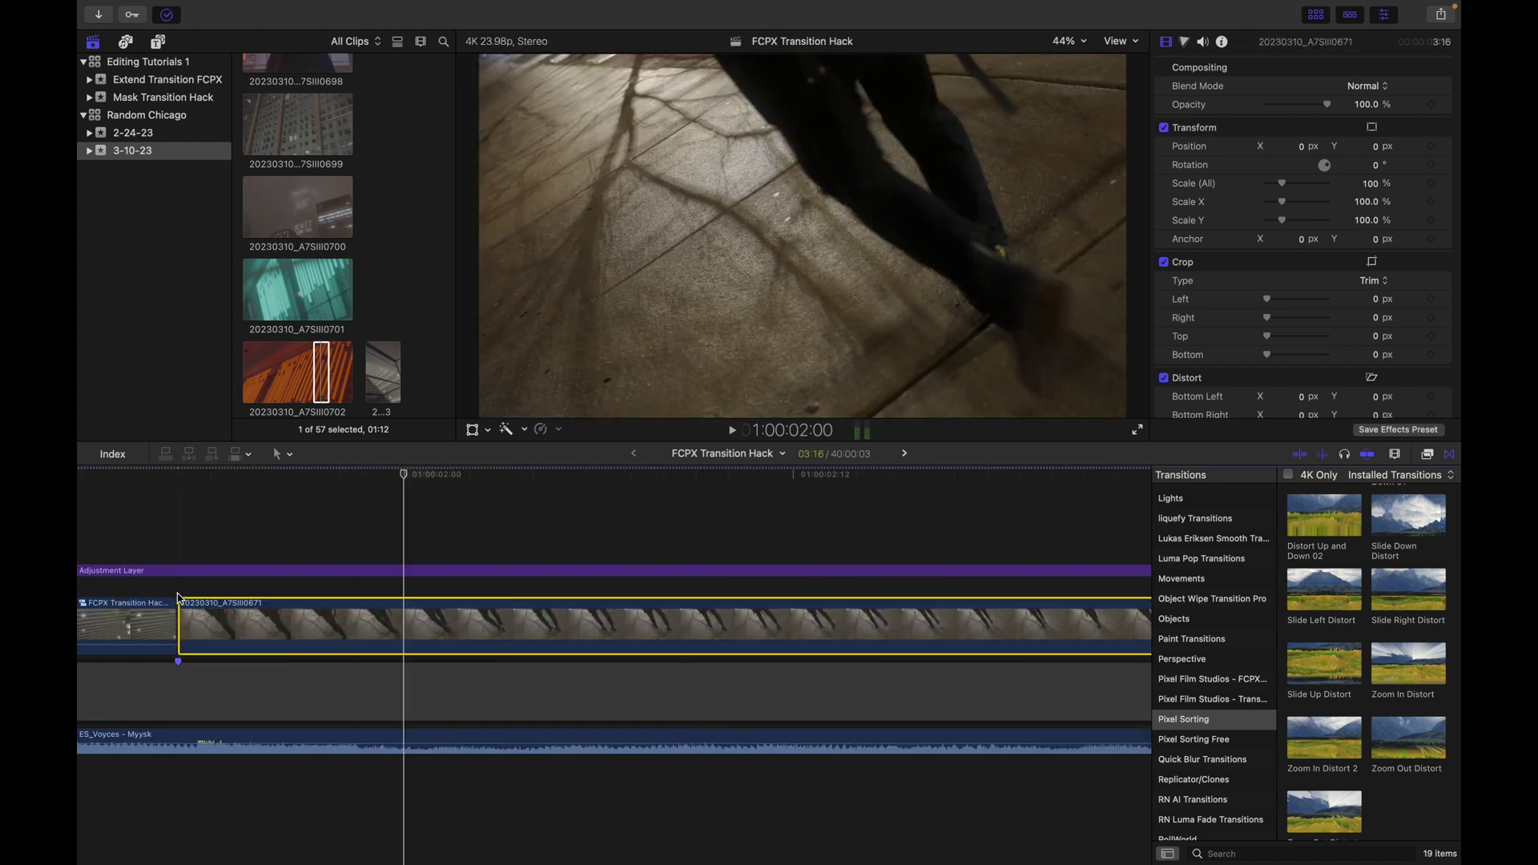
# - Split clip 20230310_A7SIII0671 into four pieces and shorten them into a run of quick jump cuts
pyautogui.press('super+b')
pyautogui.press('super+minus')
pyautogui.press('super+minus')
pyautogui.press('super+minus')
pyautogui.moveTo(406, 629); pyautogui.dragTo(633, 633)
pyautogui.click(414, 585)
pyautogui.press('super+b')
pyautogui.click(324, 561)
pyautogui.click(438, 579)
pyautogui.press('super+b')
pyautogui.moveTo(663, 633); pyautogui.dragTo(469, 633)
pyautogui.moveTo(405, 629); pyautogui.dragTo(416, 629)
# - Play the edit from the compound clip through the jump cuts to check their timing against the music
pyautogui.click(279, 514)
pyautogui.press('space')
pyautogui.click(268, 514)
pyautogui.click(301, 515)
pyautogui.click(281, 517)
pyautogui.press('space')
# - Extend the start of the first 20230310_A7SIII0671 piece back under the compound clip and mark the beat at 2:09
pyautogui.hscroll(-3, 529, 515)
pyautogui.click(502, 515)
pyautogui.moveTo(501, 631); pyautogui.dragTo(377, 630)
pyautogui.click(685, 645)
pyautogui.click(686, 701)
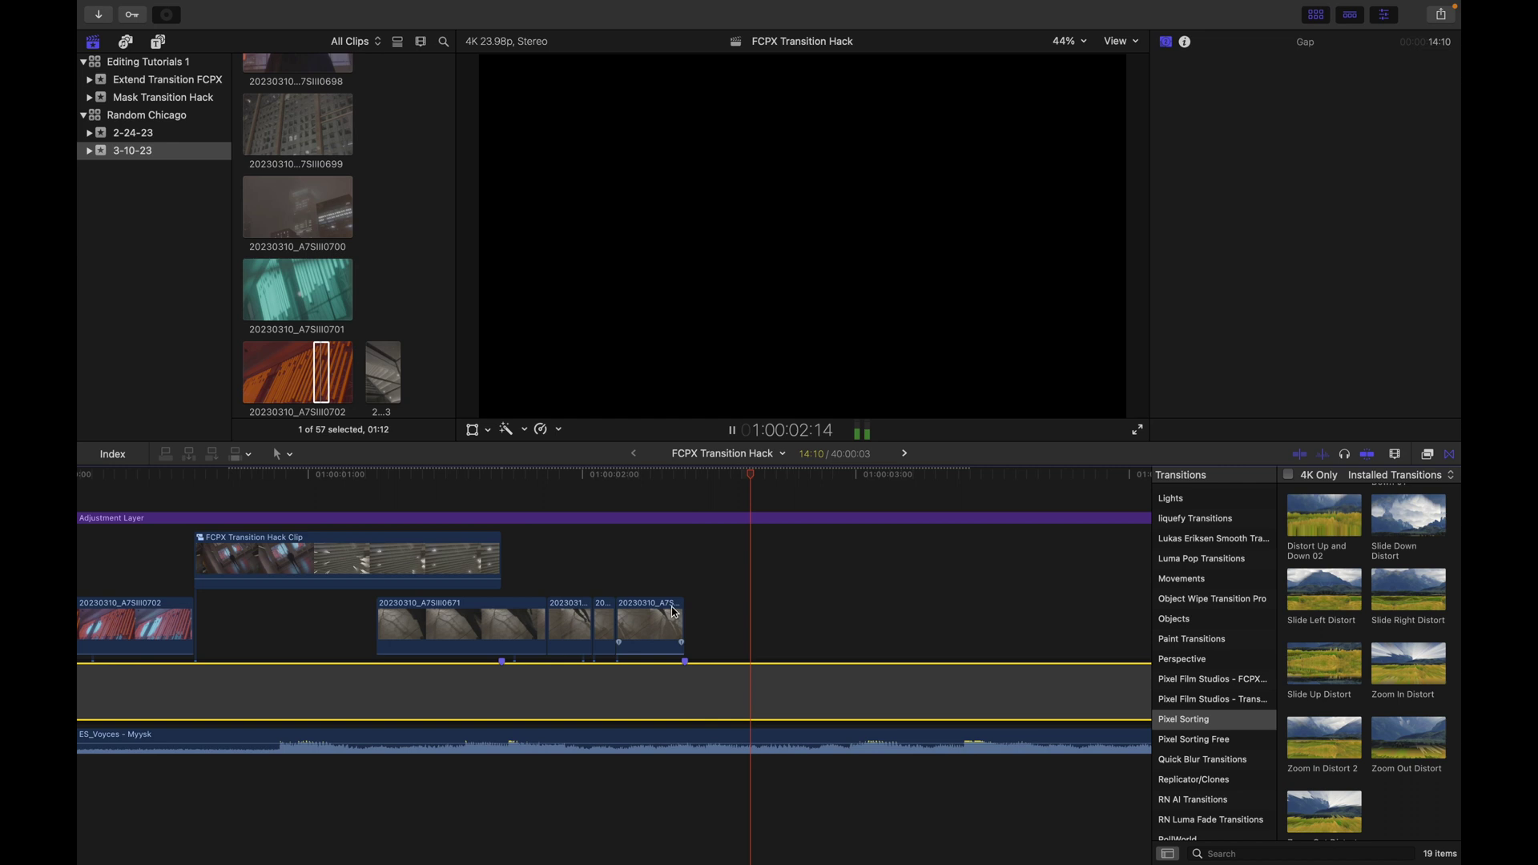
# - Replay the section around the end of the jump cuts to locate the music's next beat
pyautogui.click(639, 574)
pyautogui.press('space')
pyautogui.click(514, 553)
pyautogui.click(658, 586)
pyautogui.click(532, 550)
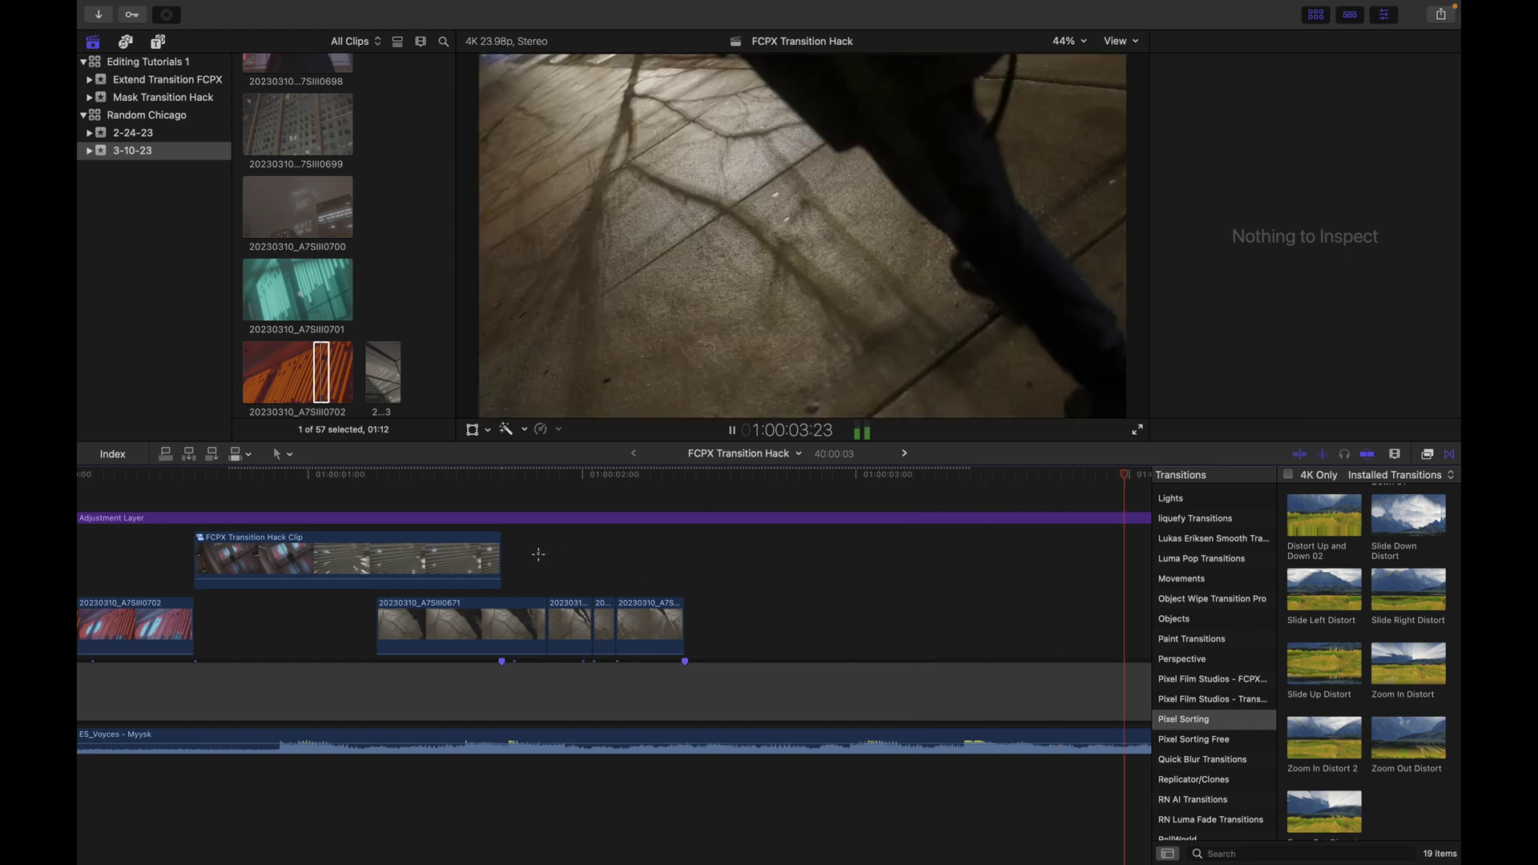
pyautogui.click(701, 615)
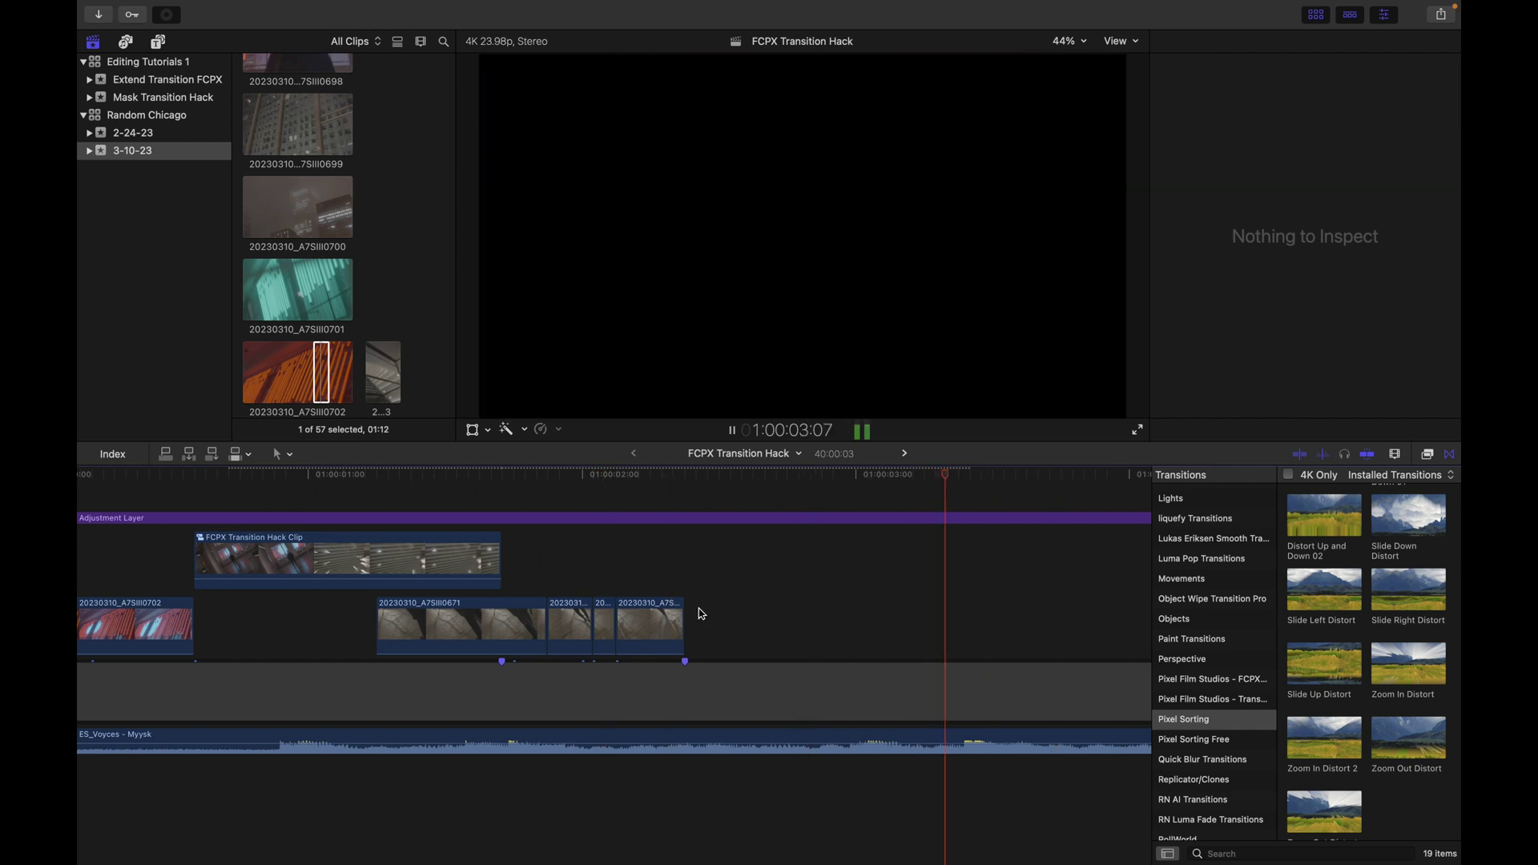
pyautogui.click(620, 573)
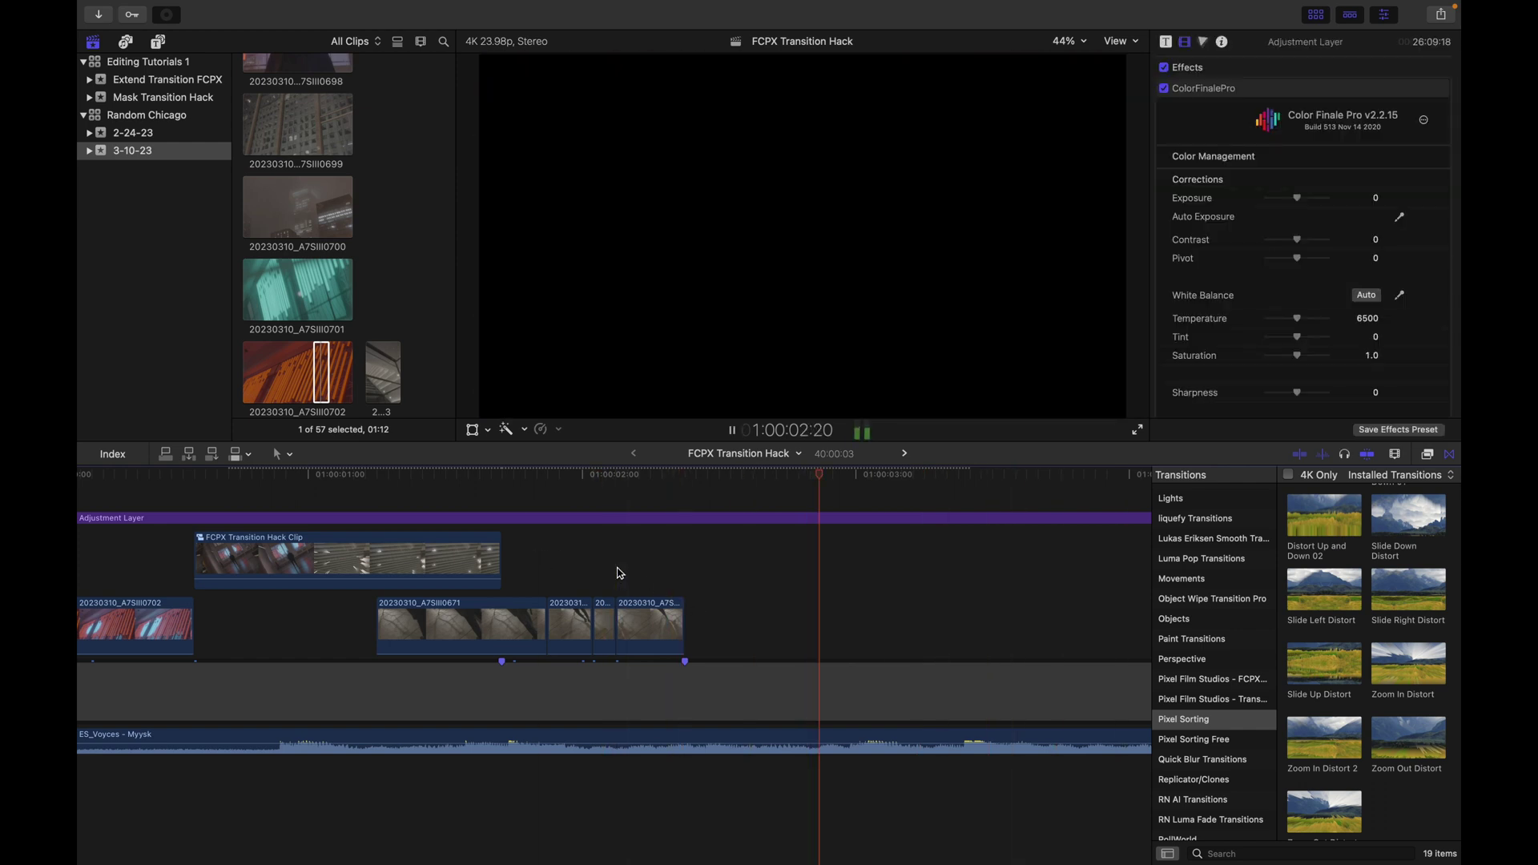
pyautogui.press('space')
pyautogui.click(682, 621)
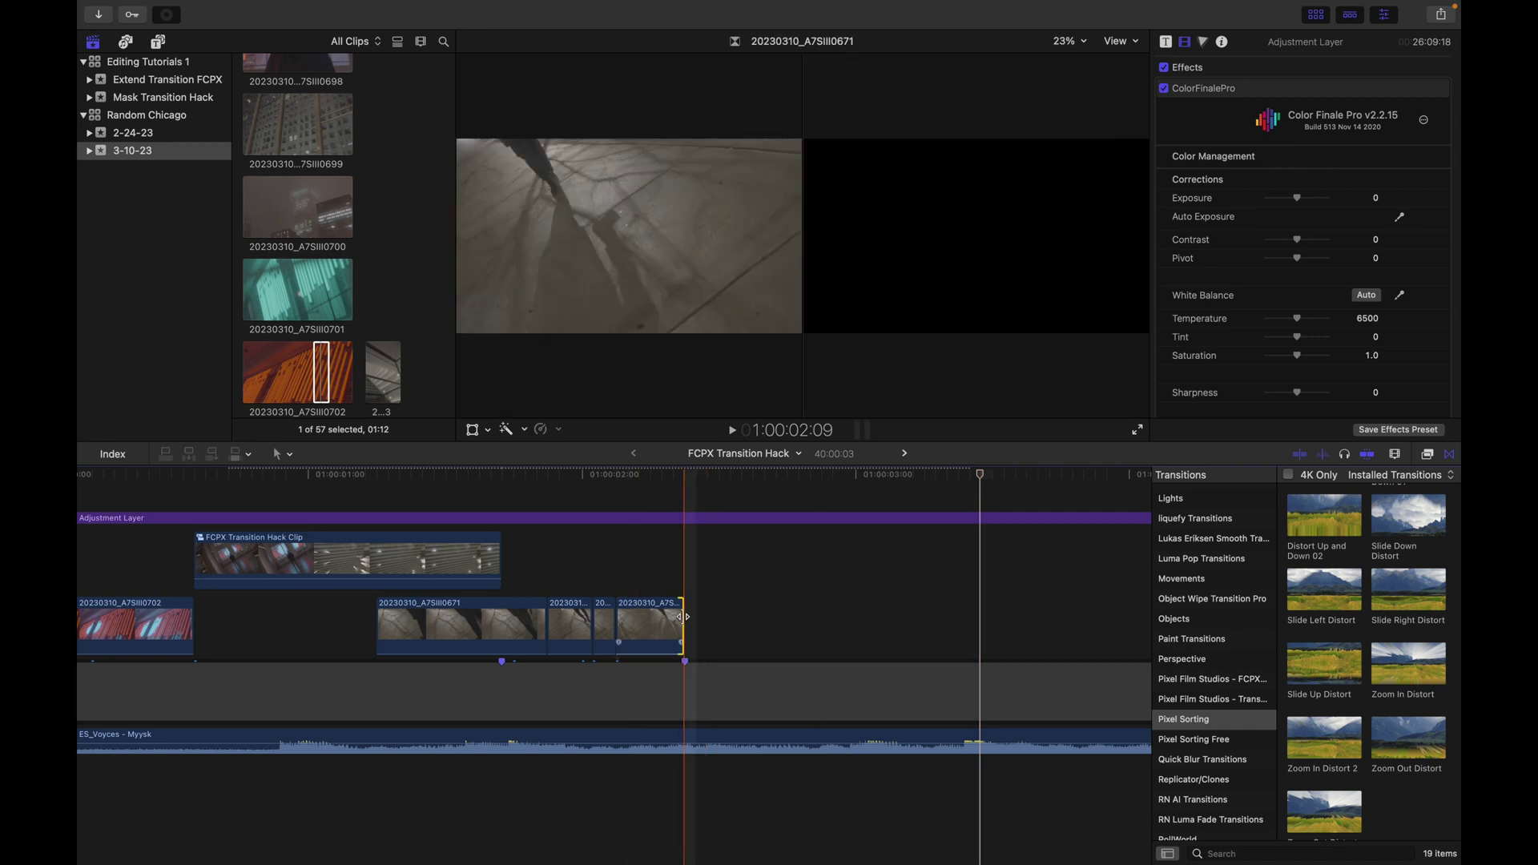
pyautogui.click(499, 572)
pyautogui.press('space')
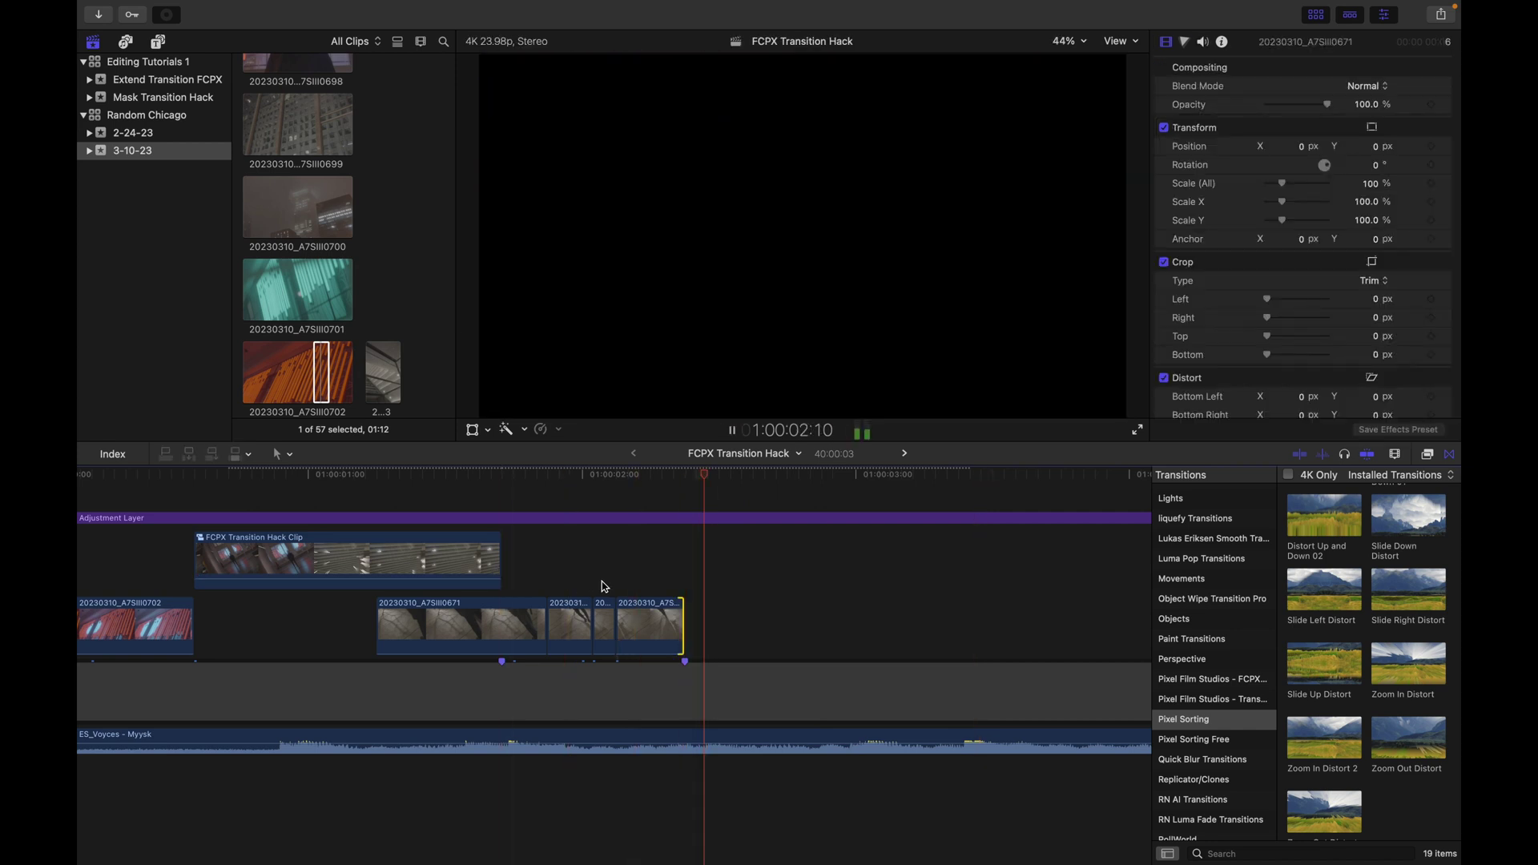
# - Extend the 20230310_A7SIII0671 pieces earlier and out to a new beat marker at 3:00, adding another split in the last piece
pyautogui.moveTo(377, 625); pyautogui.dragTo(342, 625)
pyautogui.press('m')
pyautogui.moveTo(684, 621); pyautogui.dragTo(855, 621)
pyautogui.click(608, 577)
pyautogui.press('space')
pyautogui.press('super+z')
pyautogui.press('super+b')
# - Combine the five 20230310_A7SIII0671 pieces into a compound clip and trim it to the 1:17 and 2:09 markers
pyautogui.moveTo(707, 616); pyautogui.dragTo(441, 608)
pyautogui.rightClick(440, 607)
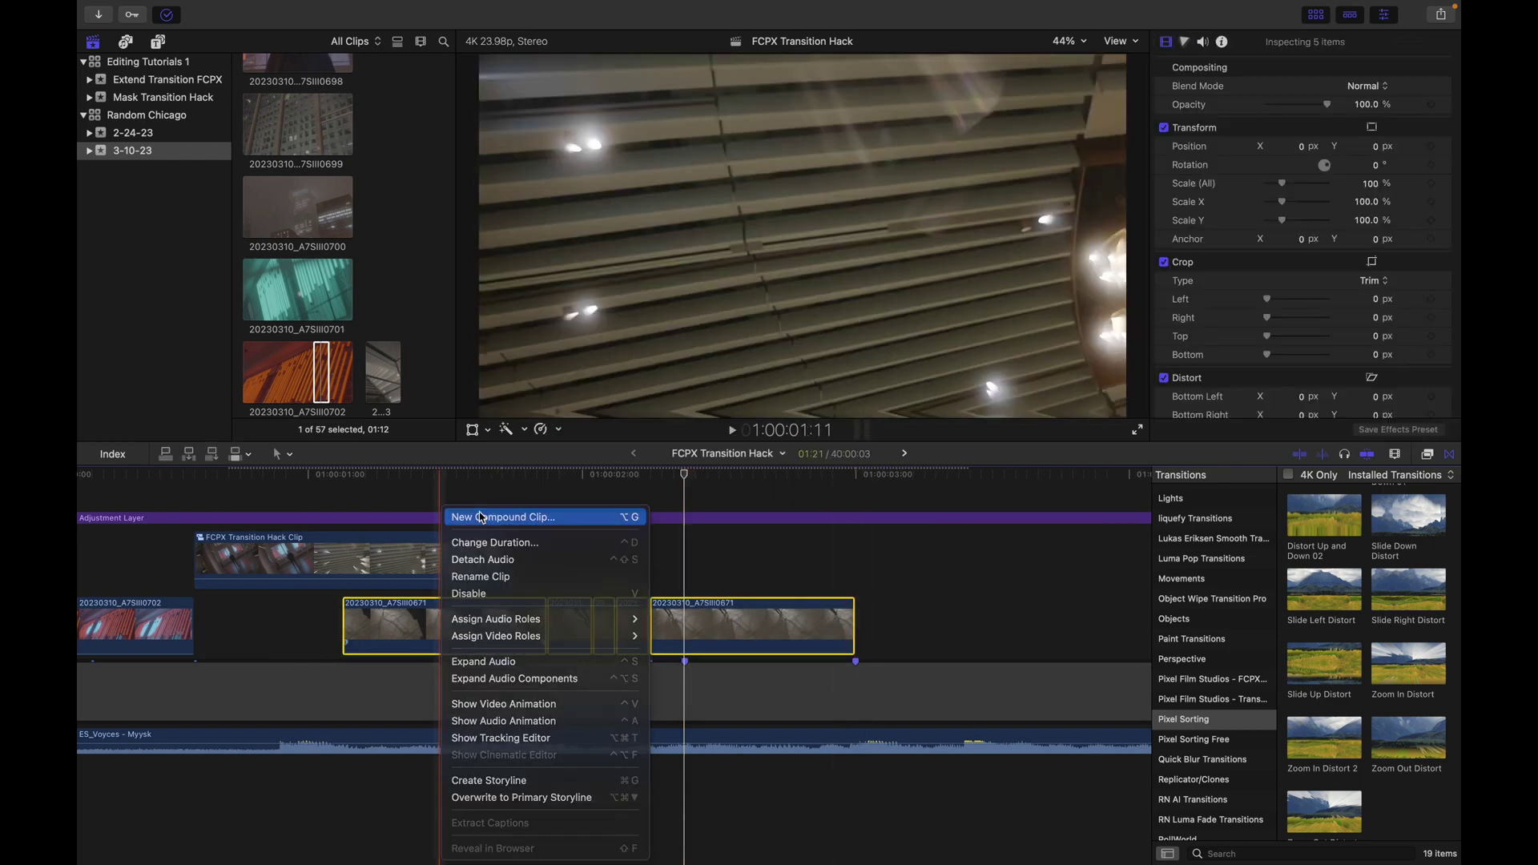
pyautogui.click(480, 515)
pyautogui.press('Return')
pyautogui.moveTo(345, 616); pyautogui.dragTo(504, 615)
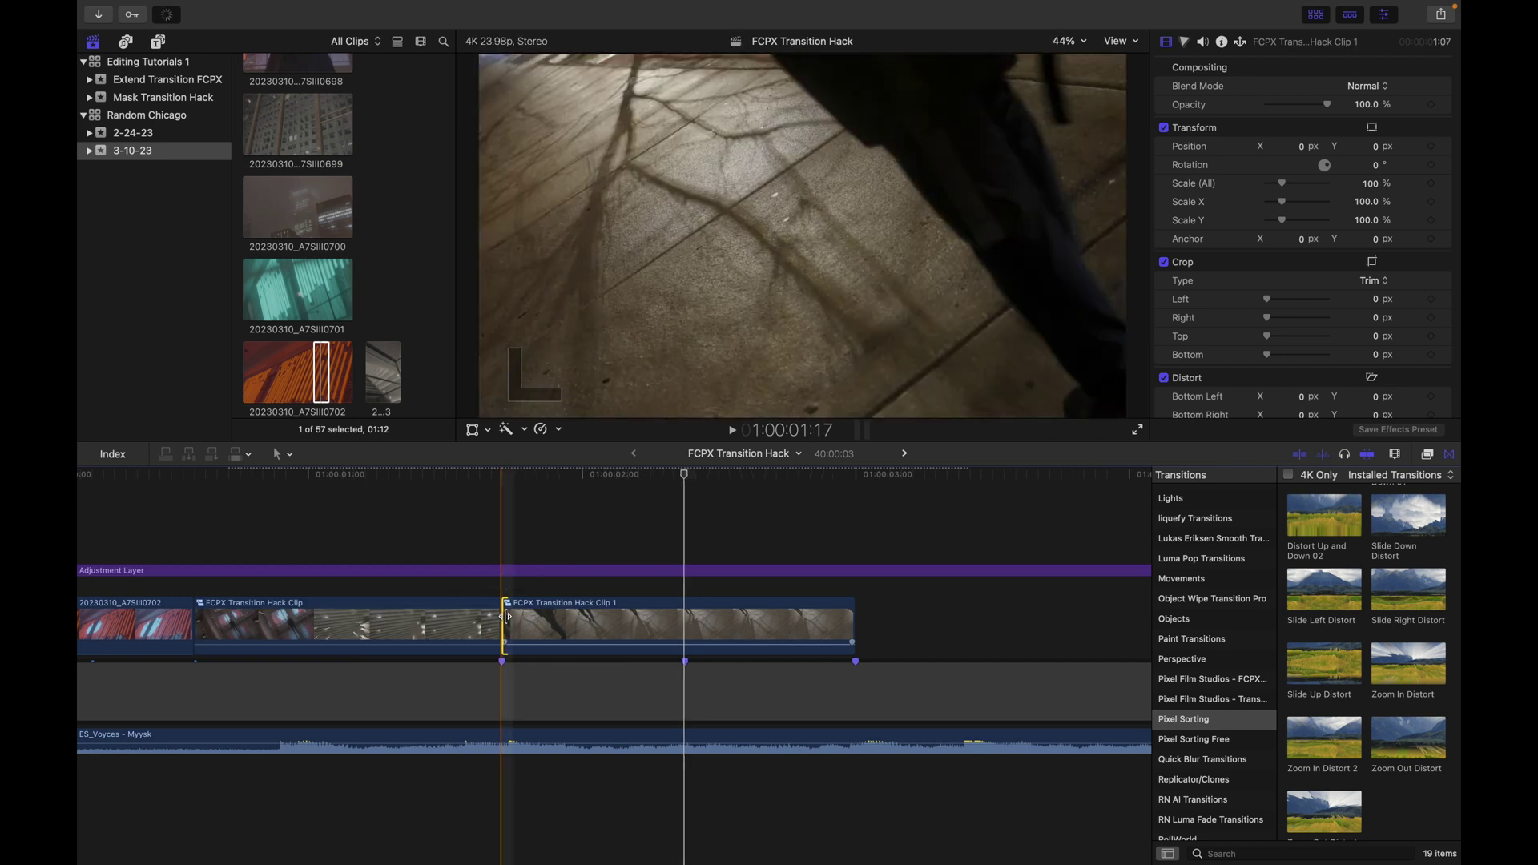
pyautogui.moveTo(855, 618); pyautogui.dragTo(678, 637)
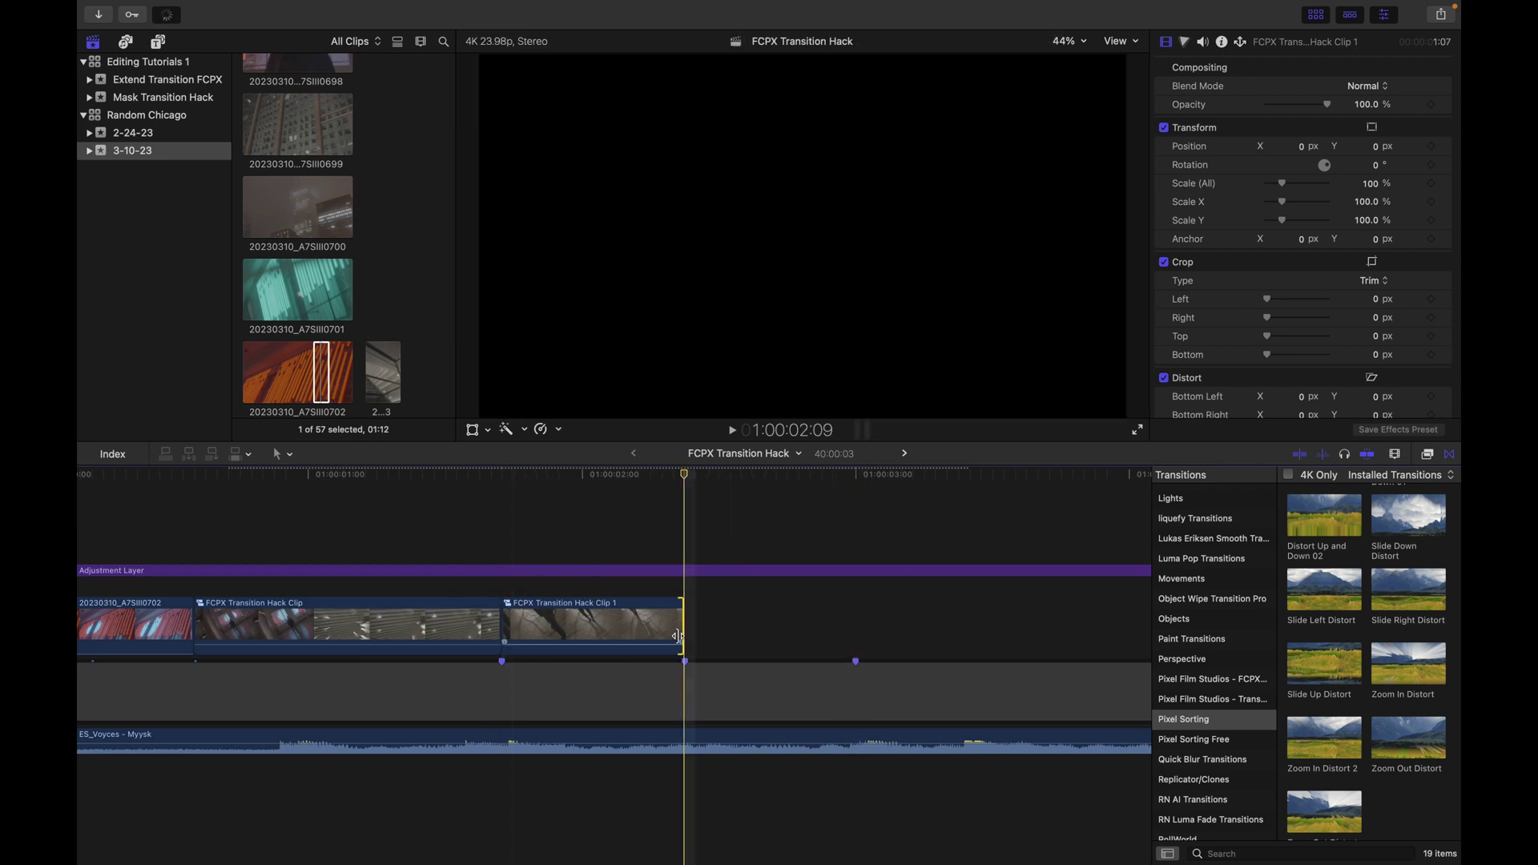
# - Apply the Zoom Out Distort 2 transition between the two compound clips and delete the extra one at the first clip's end
pyautogui.moveTo(1324, 814); pyautogui.dragTo(491, 618)
pyautogui.click(194, 625)
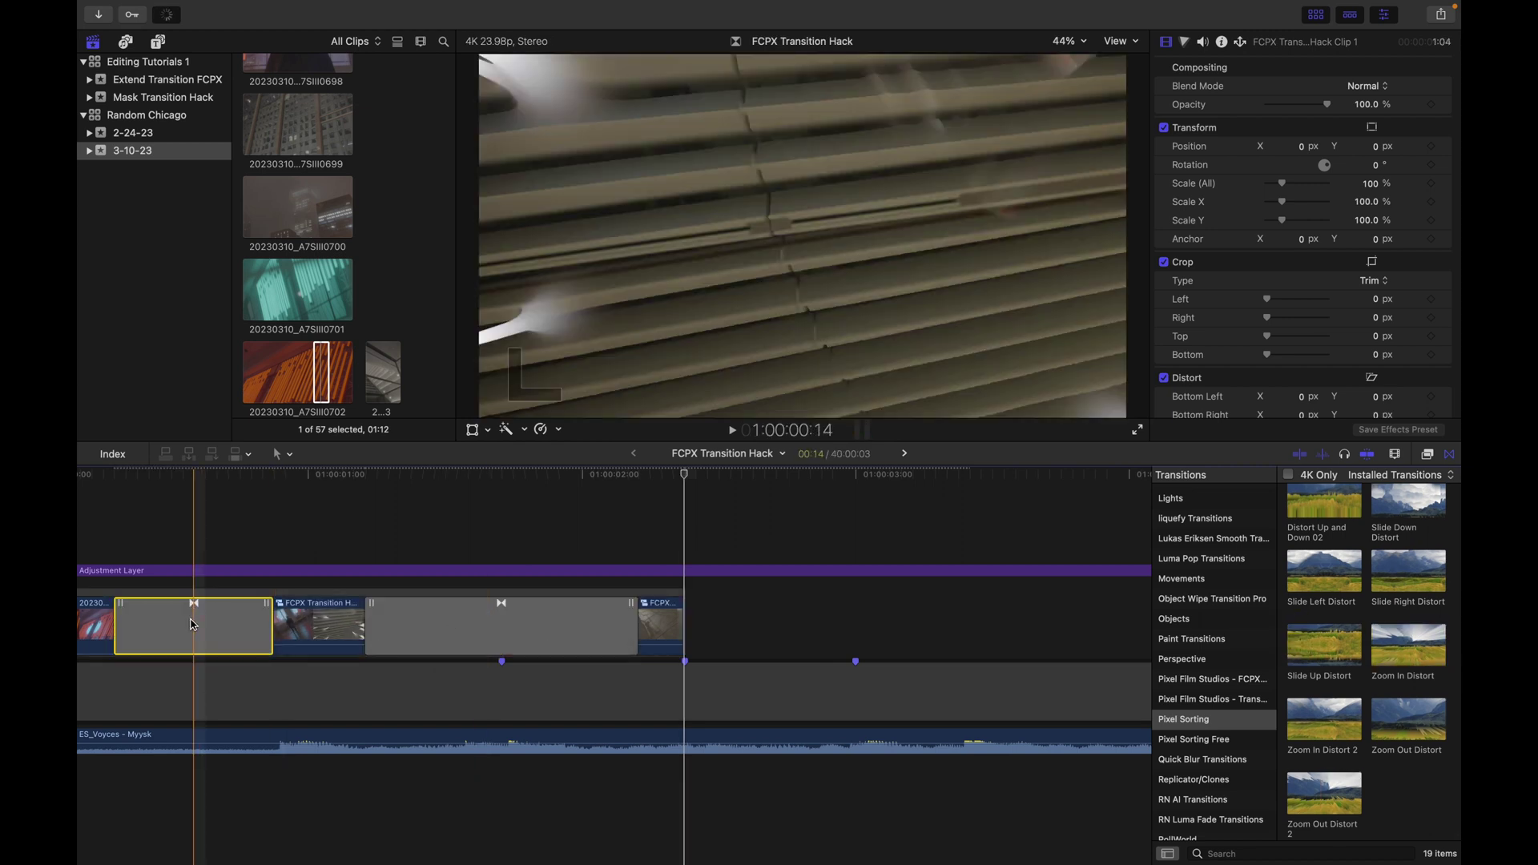
pyautogui.press('Delete')
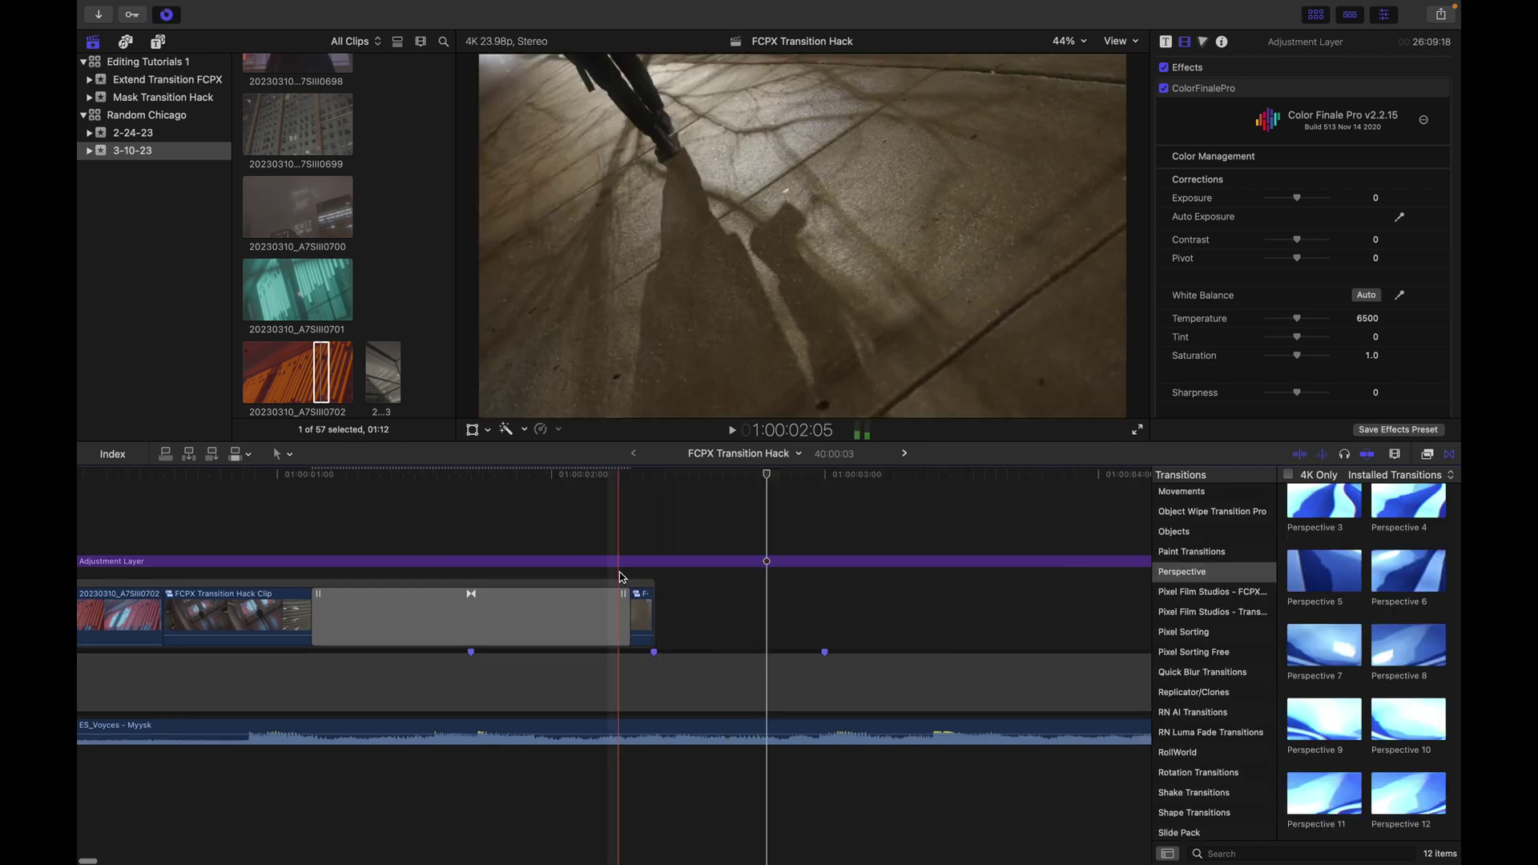
# - Extend the second compound clip's end to the 3:00 marker and replay the transition with the music
pyautogui.press('space')
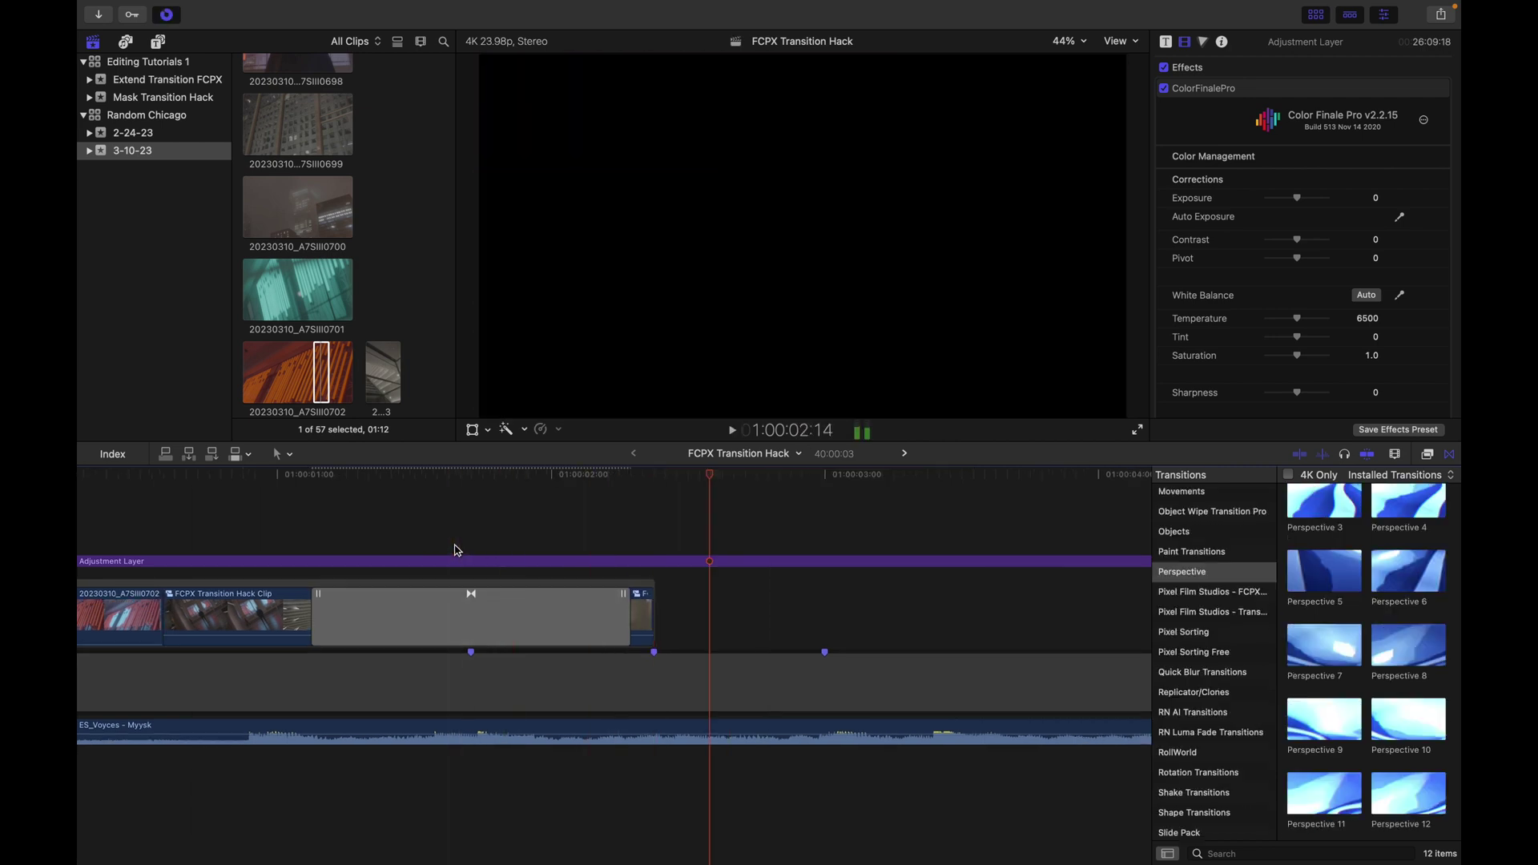
pyautogui.moveTo(652, 621); pyautogui.dragTo(825, 627)
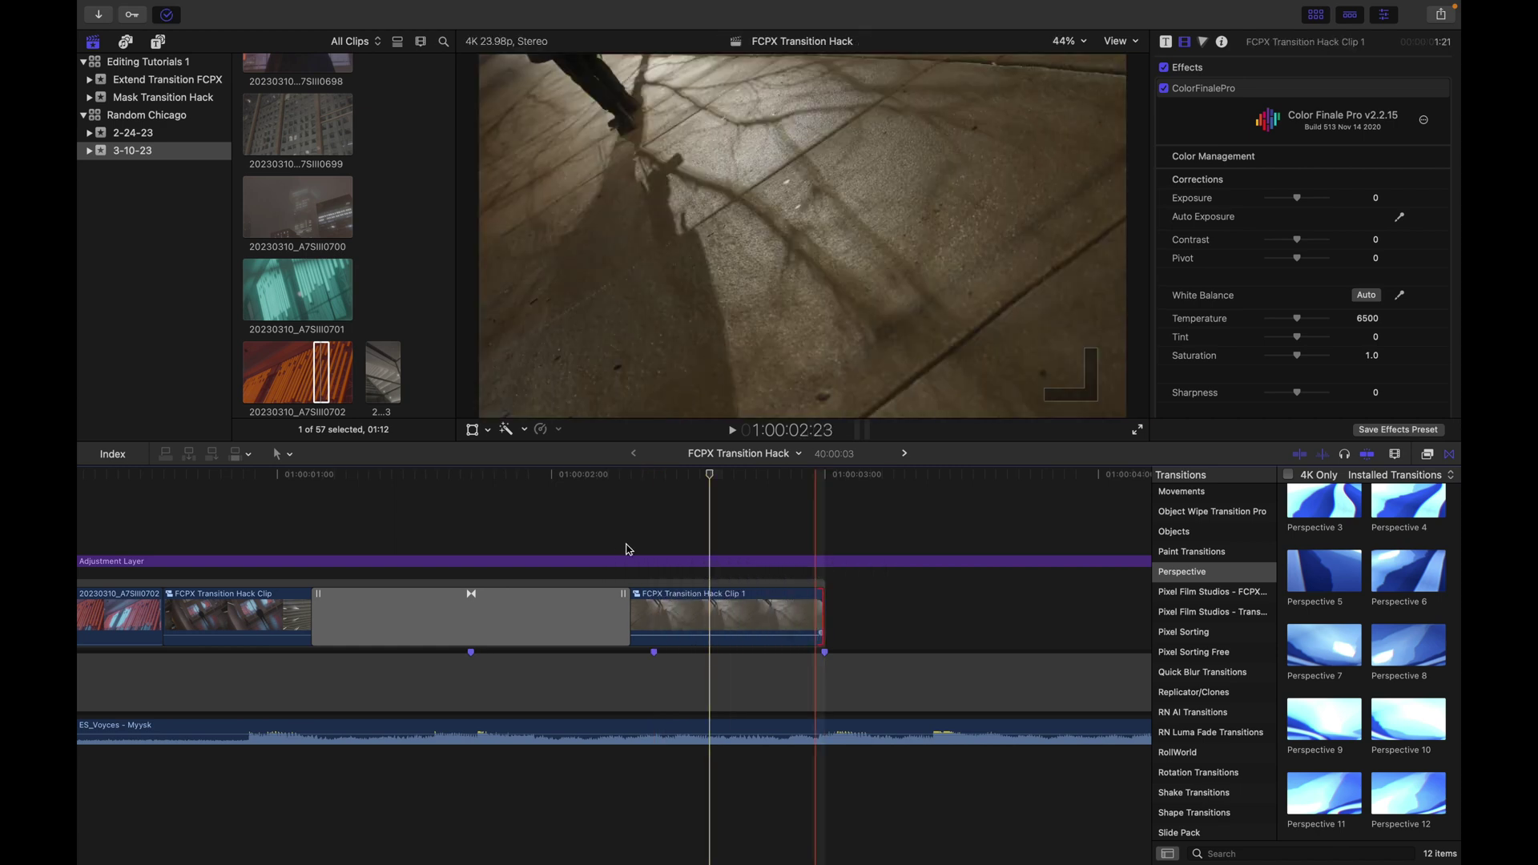
pyautogui.hotkey('shift', 'z')
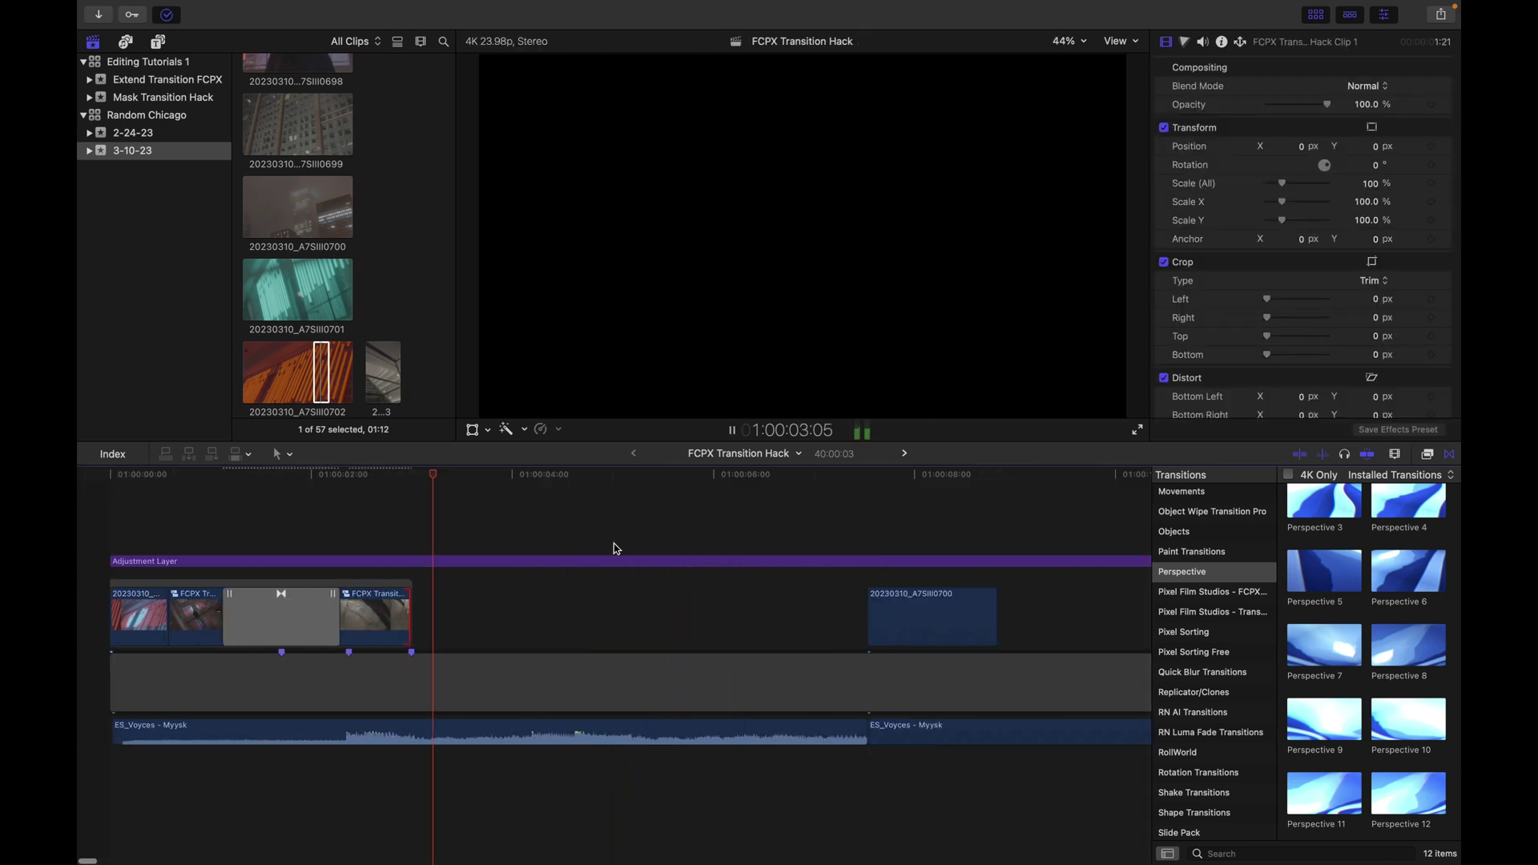
pyautogui.press('space')
pyautogui.click(364, 539)
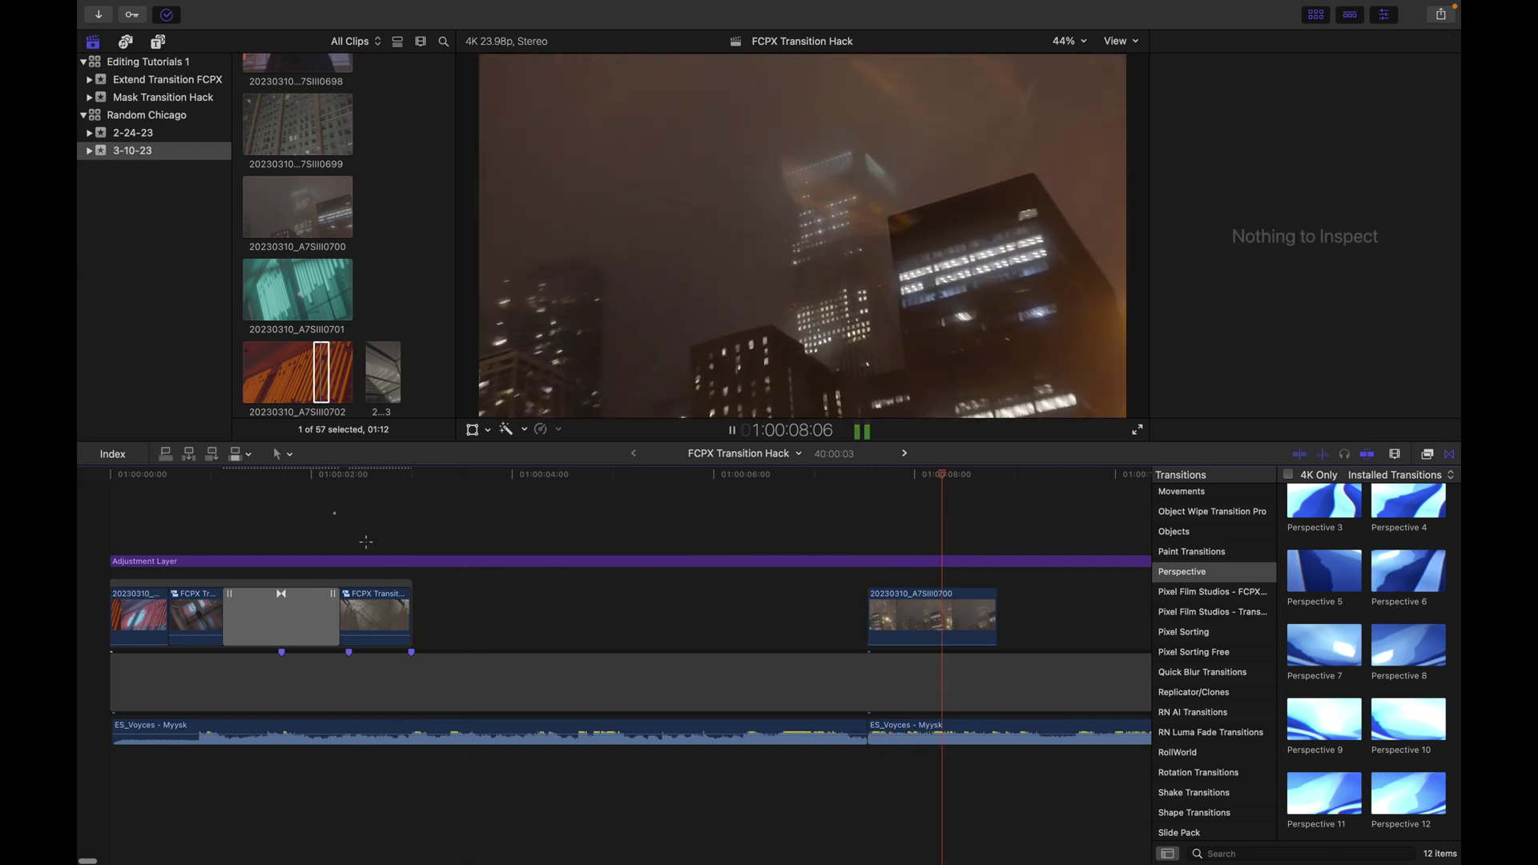
pyautogui.click(300, 505)
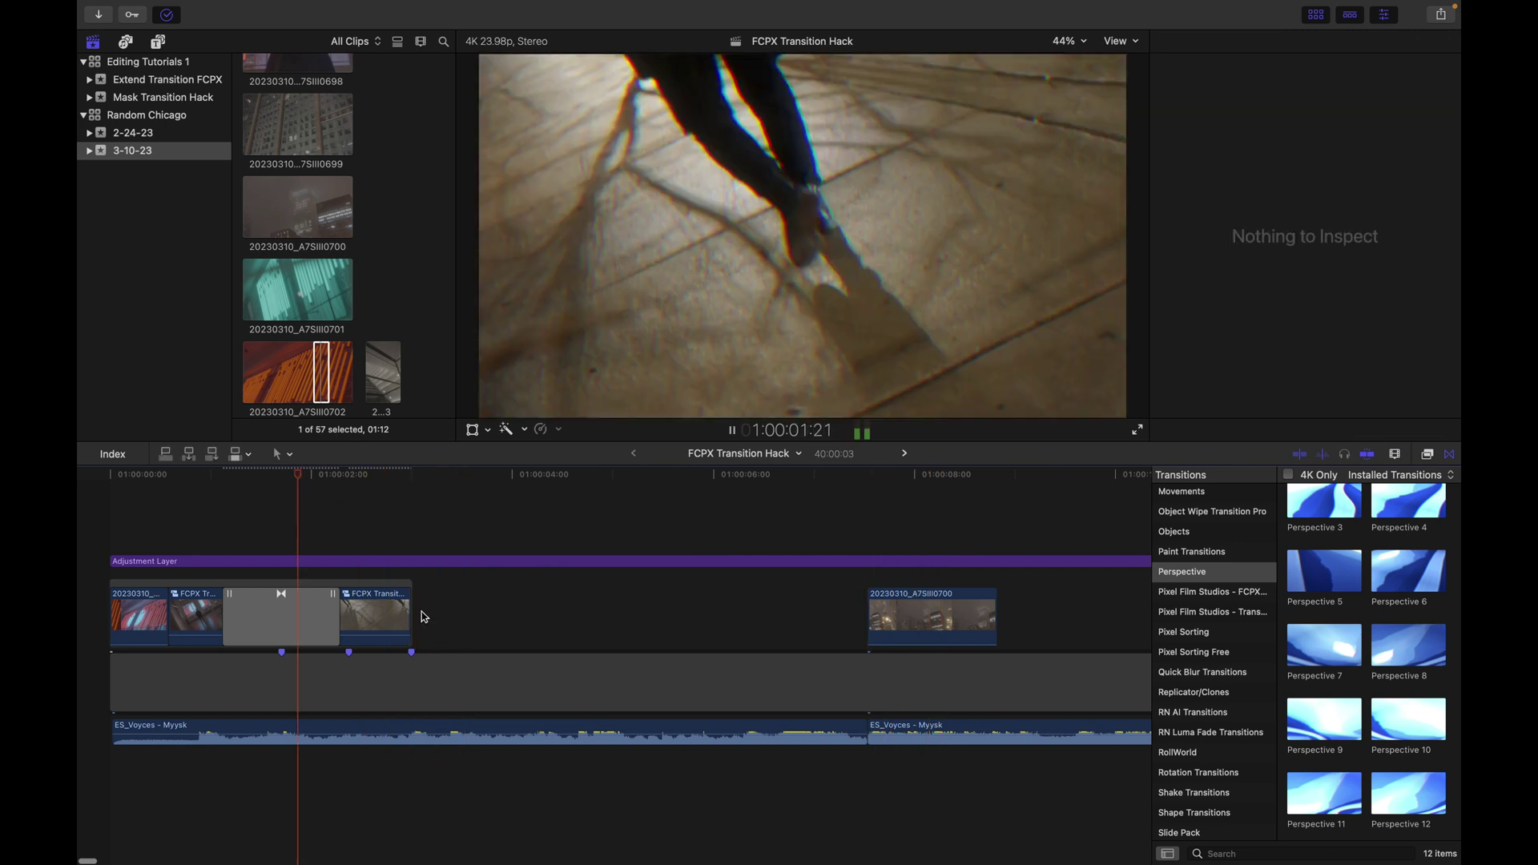
pyautogui.press('space')
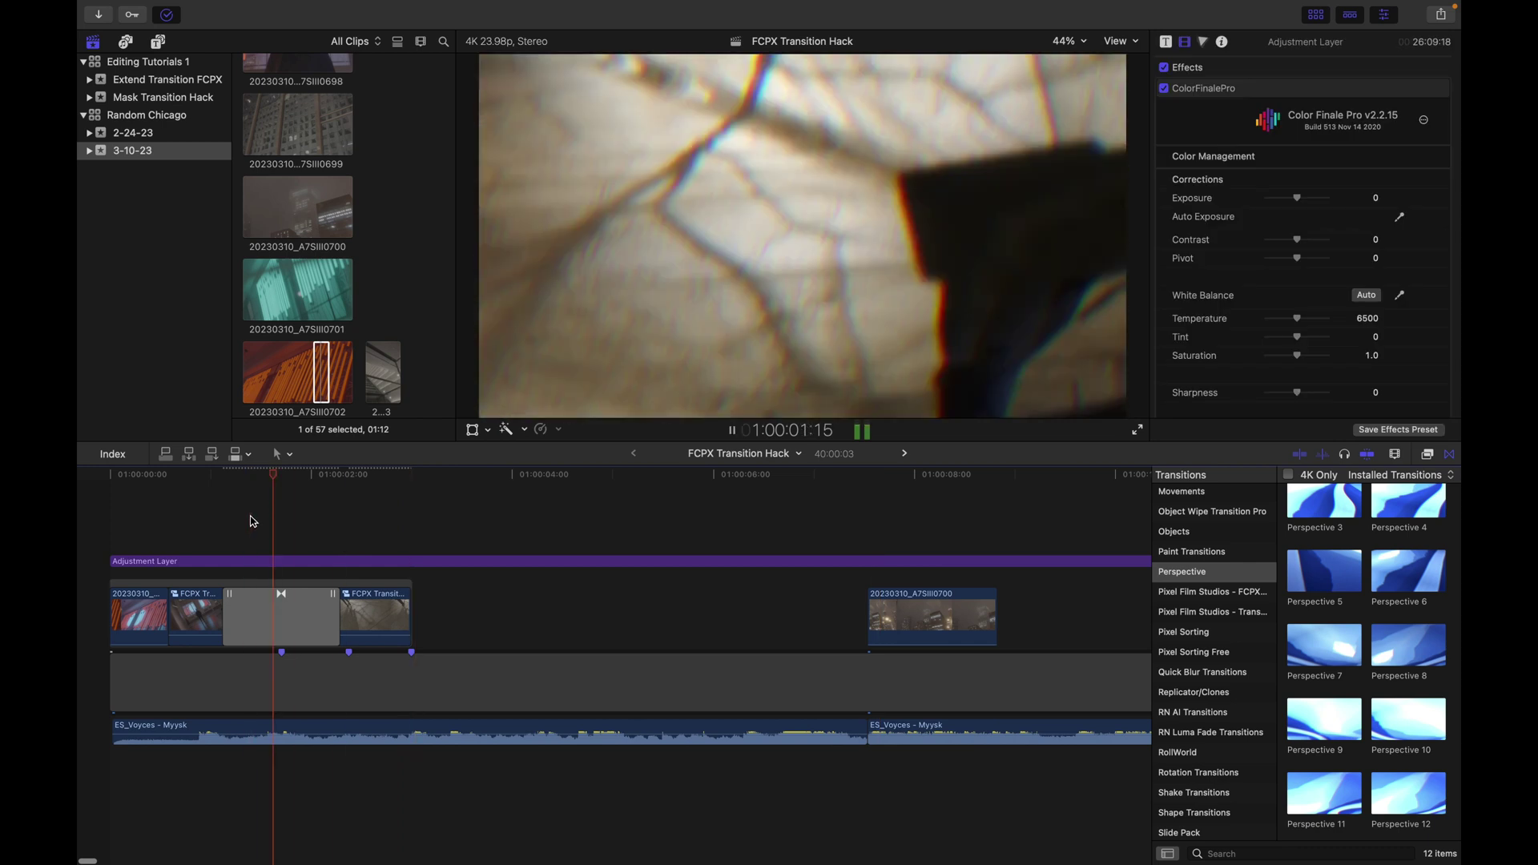
pyautogui.press('space')
# - Move clip 20230310_A7SIII0680 from the far end of the timeline to just after the second compound clip
pyautogui.press('super+minus')
pyautogui.press('super+minus')
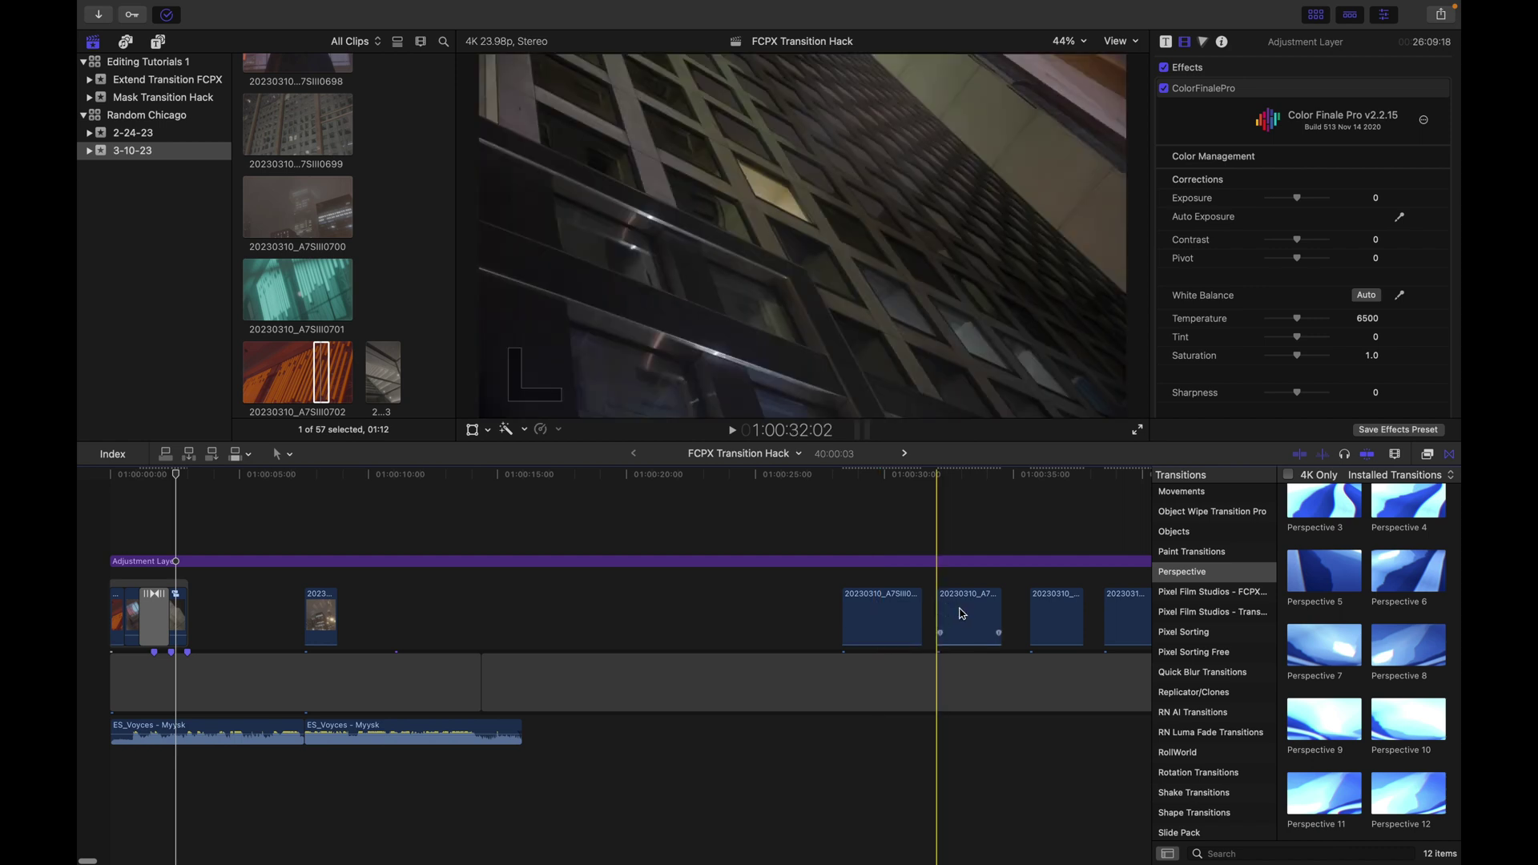
pyautogui.click(1059, 623)
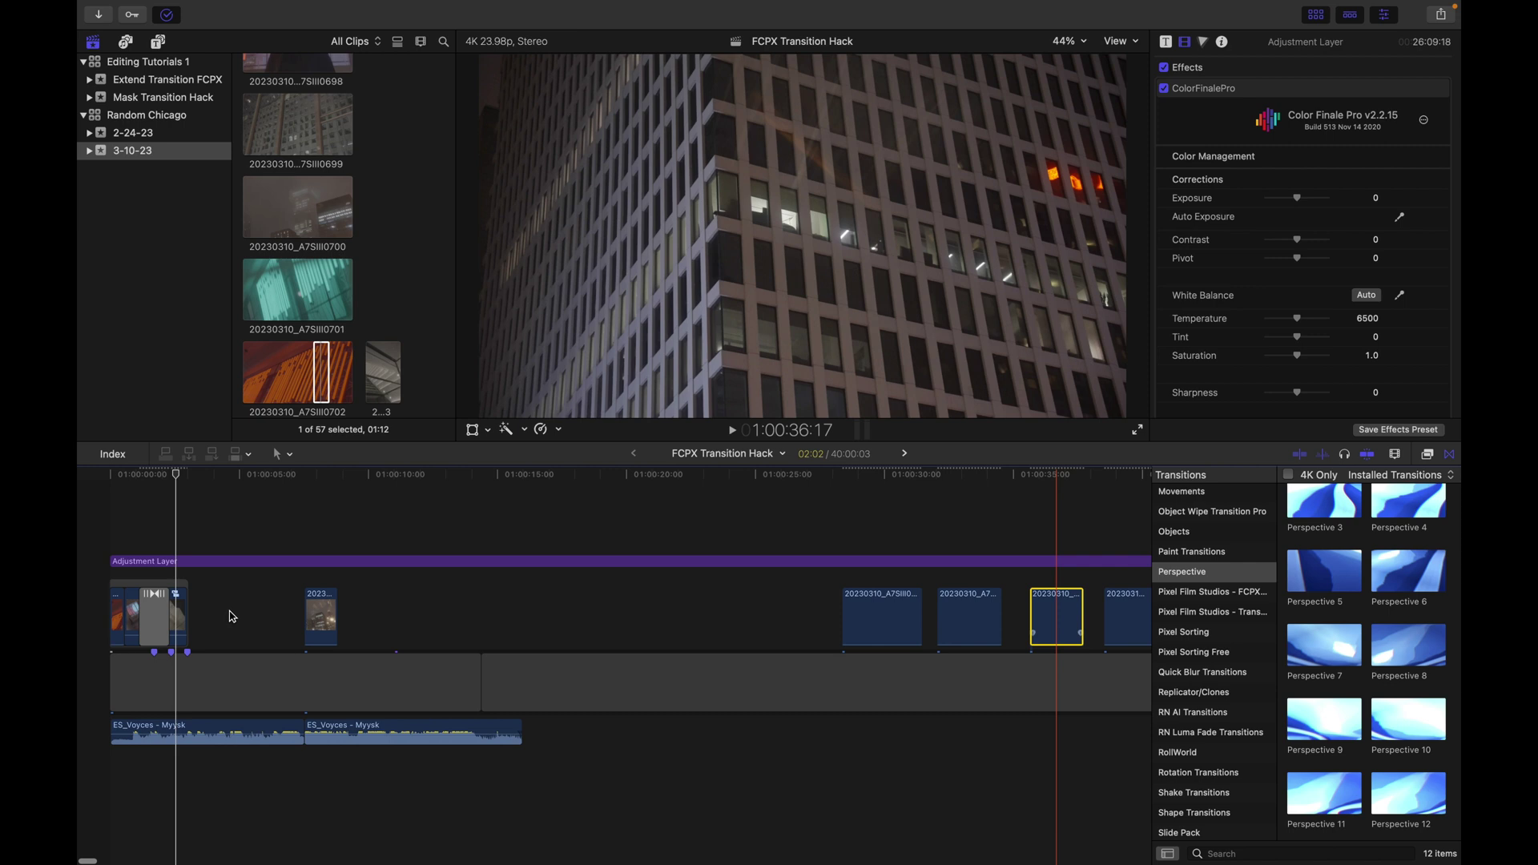
pyautogui.moveTo(232, 617); pyautogui.dragTo(231, 617)
pyautogui.press('super+equal')
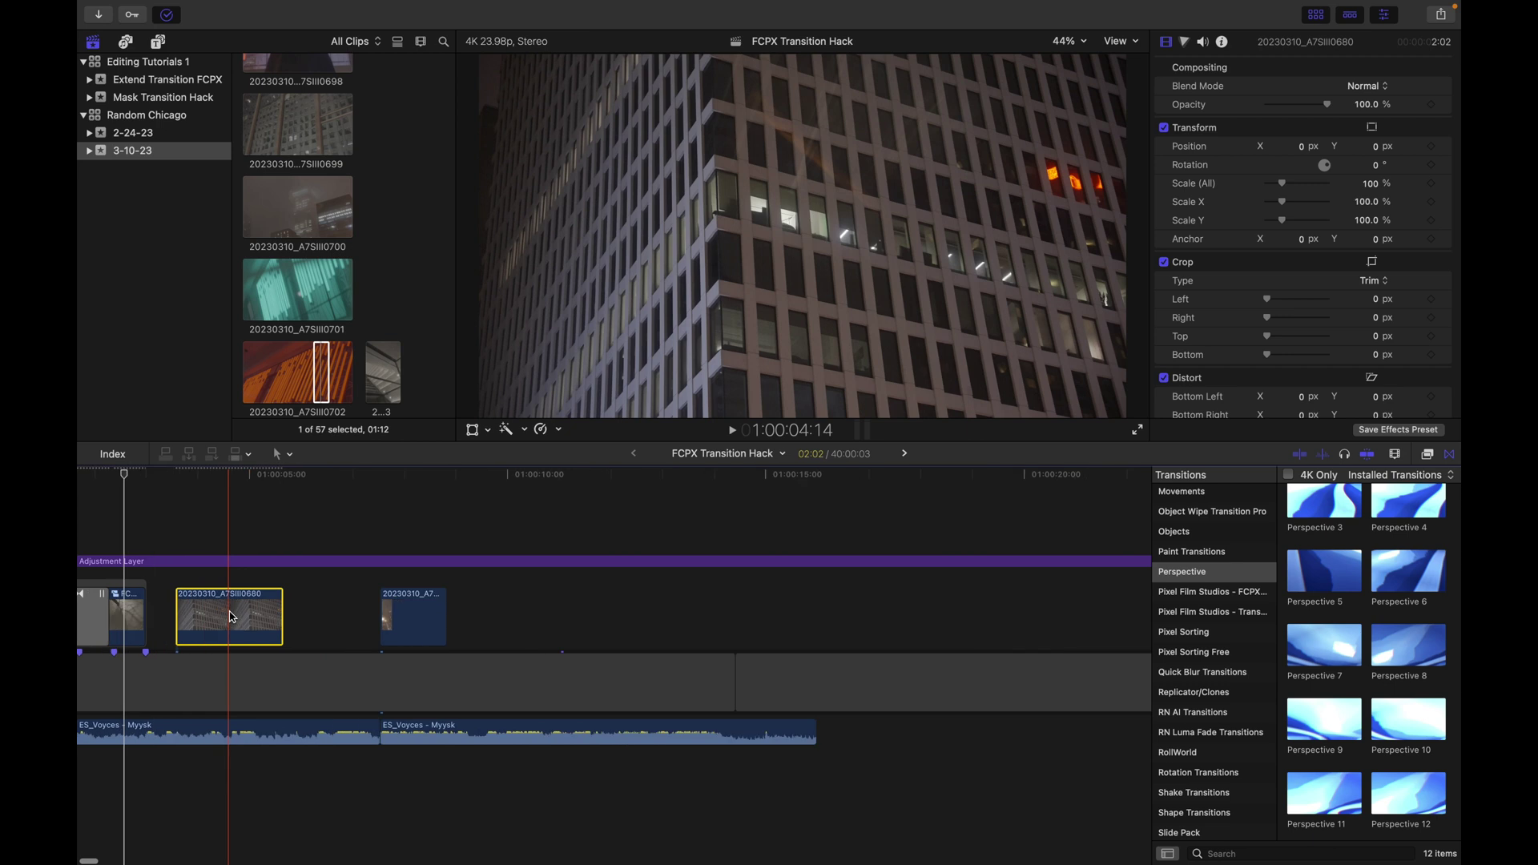
# - Overlap clip 20230310_A7SIII0680 above the second compound clip, starting at the 2:09 marker, and play the section
pyautogui.moveTo(305, 621); pyautogui.dragTo(267, 598)
pyautogui.press('space')
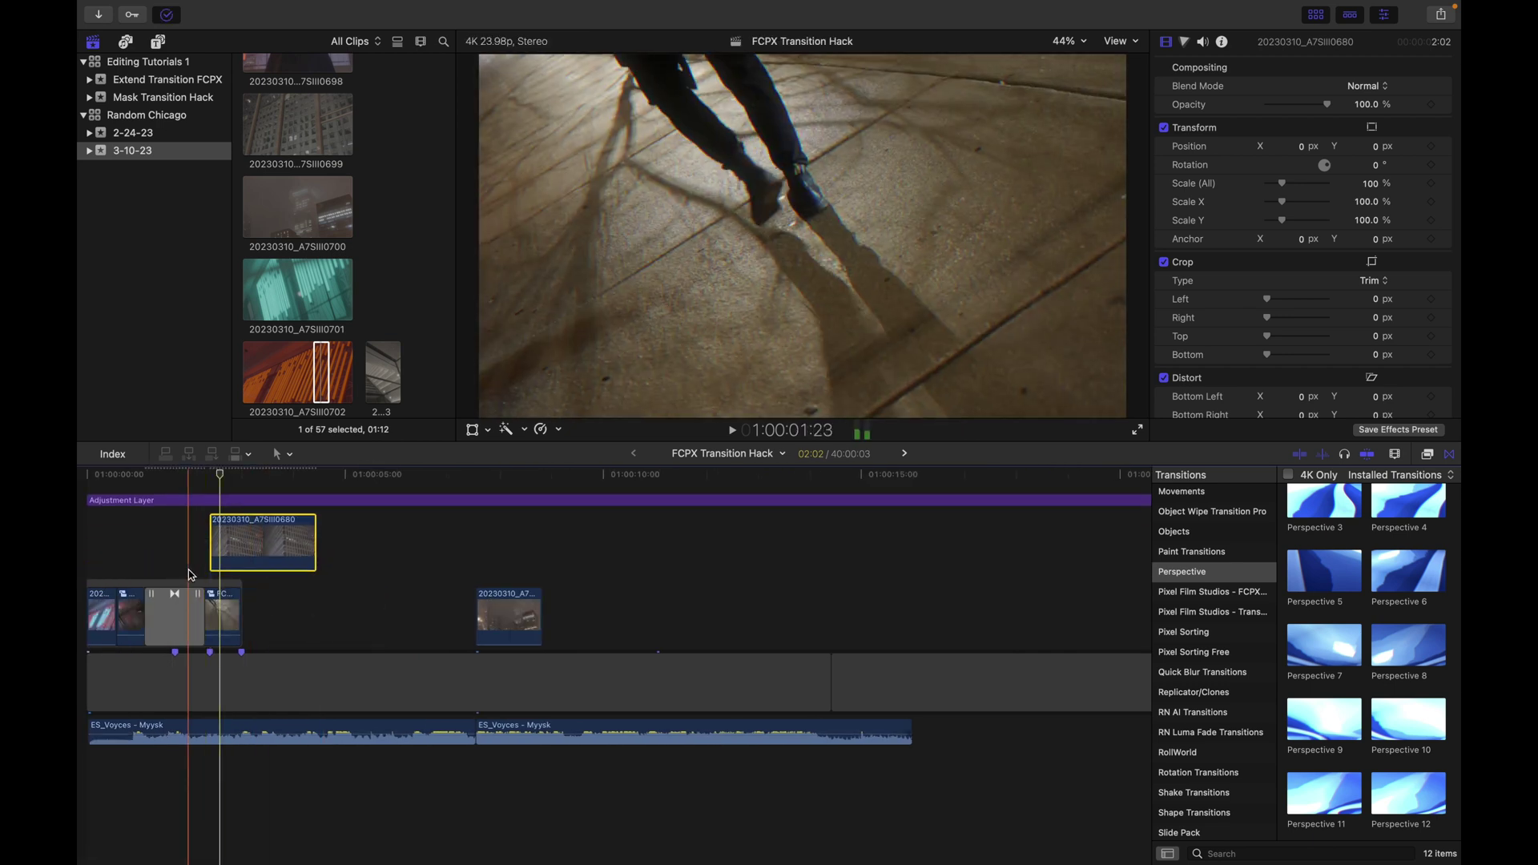
pyautogui.press('space')
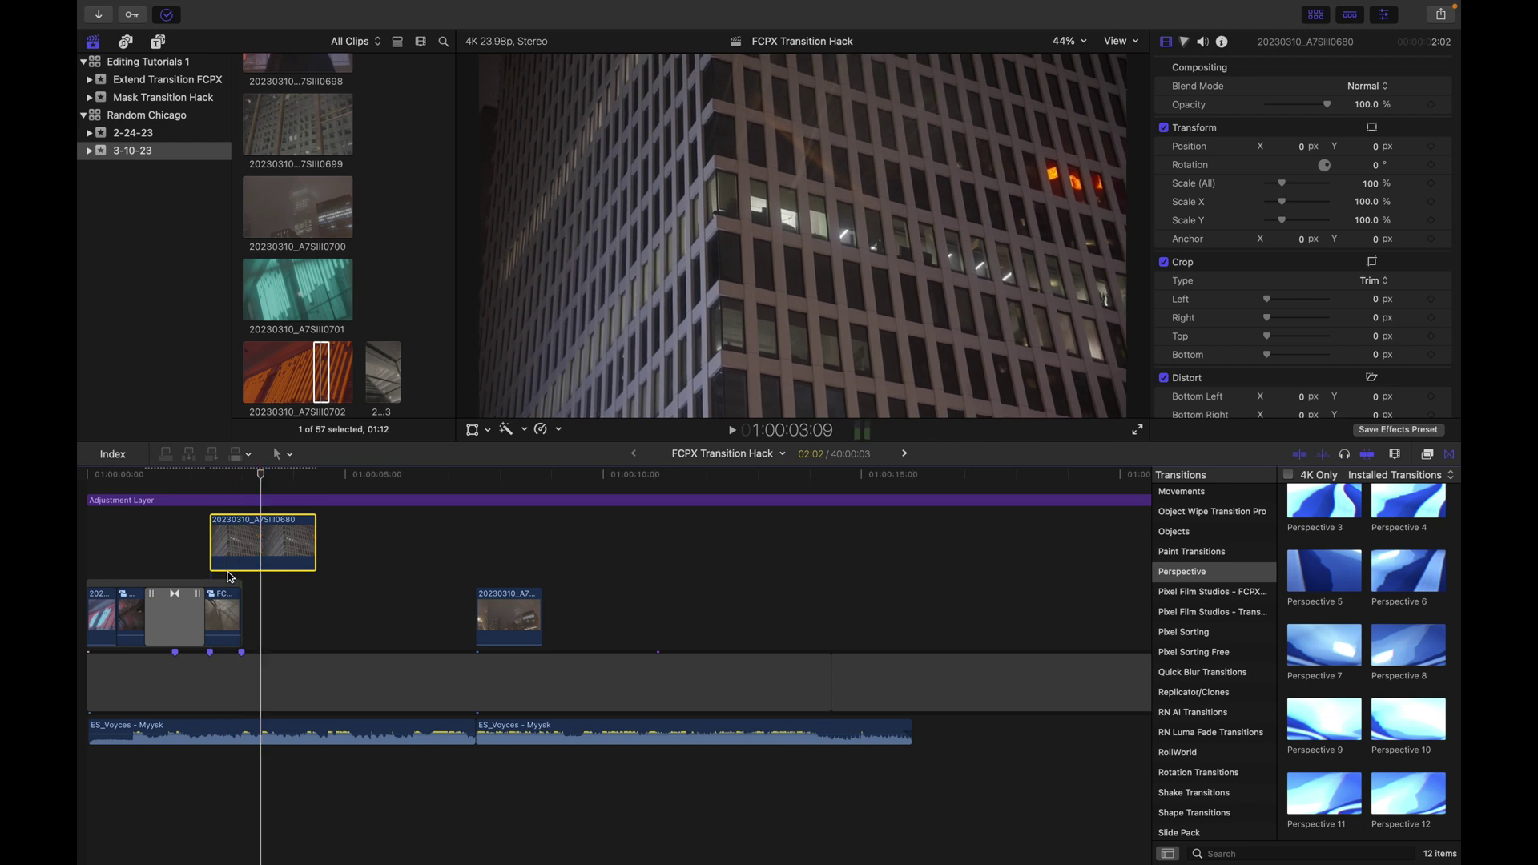
# - Play the section under clip 20230310_A7SIII0680 and mark the next beat on the gap clip at about 3:10
pyautogui.press('super+equal')
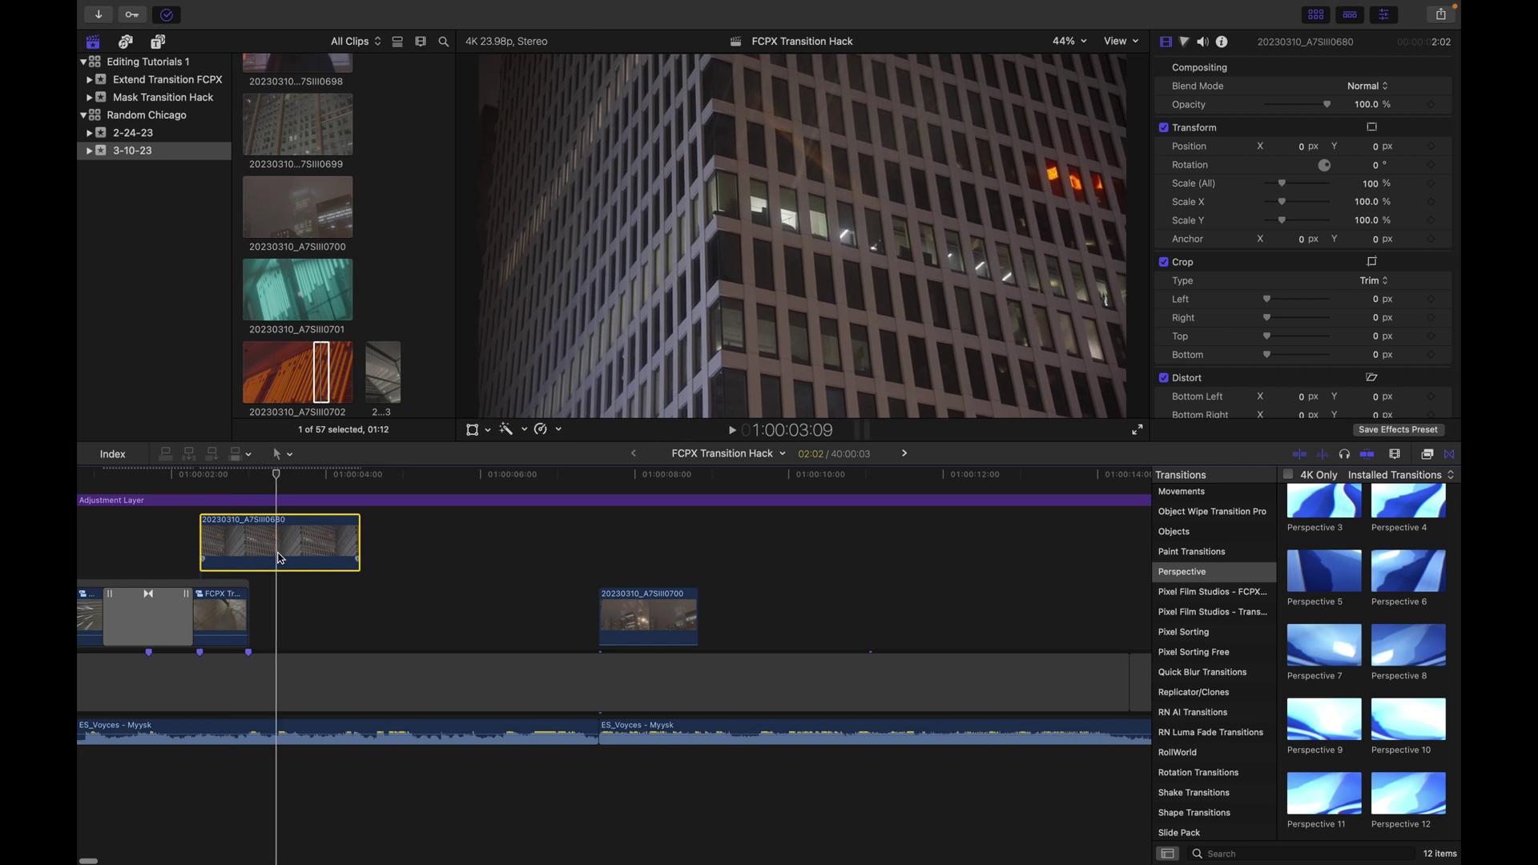
pyautogui.click(283, 689)
pyautogui.hscroll(-3, 282, 688)
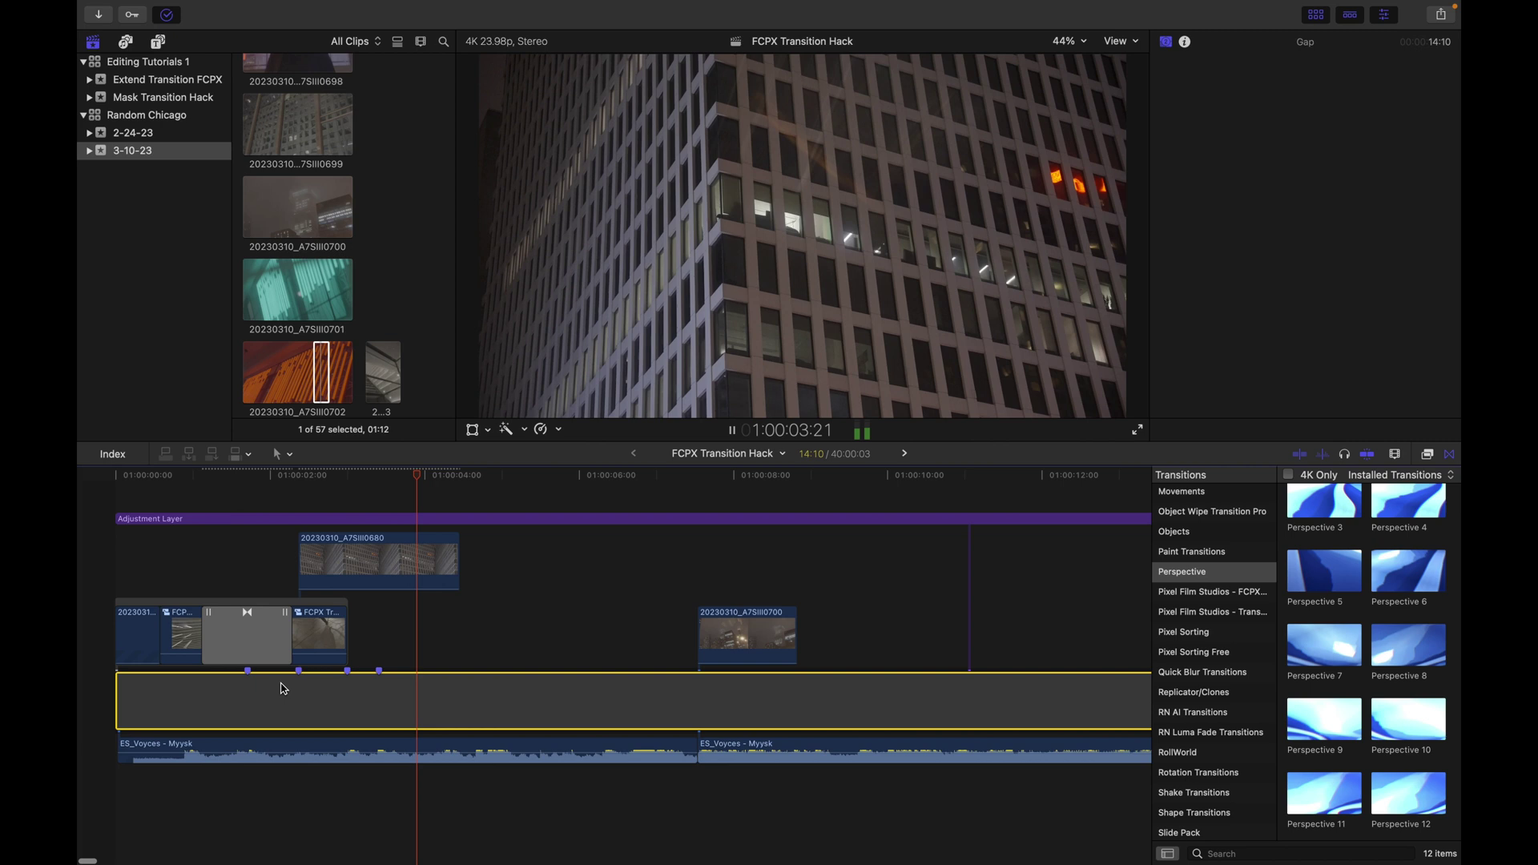
pyautogui.click(254, 563)
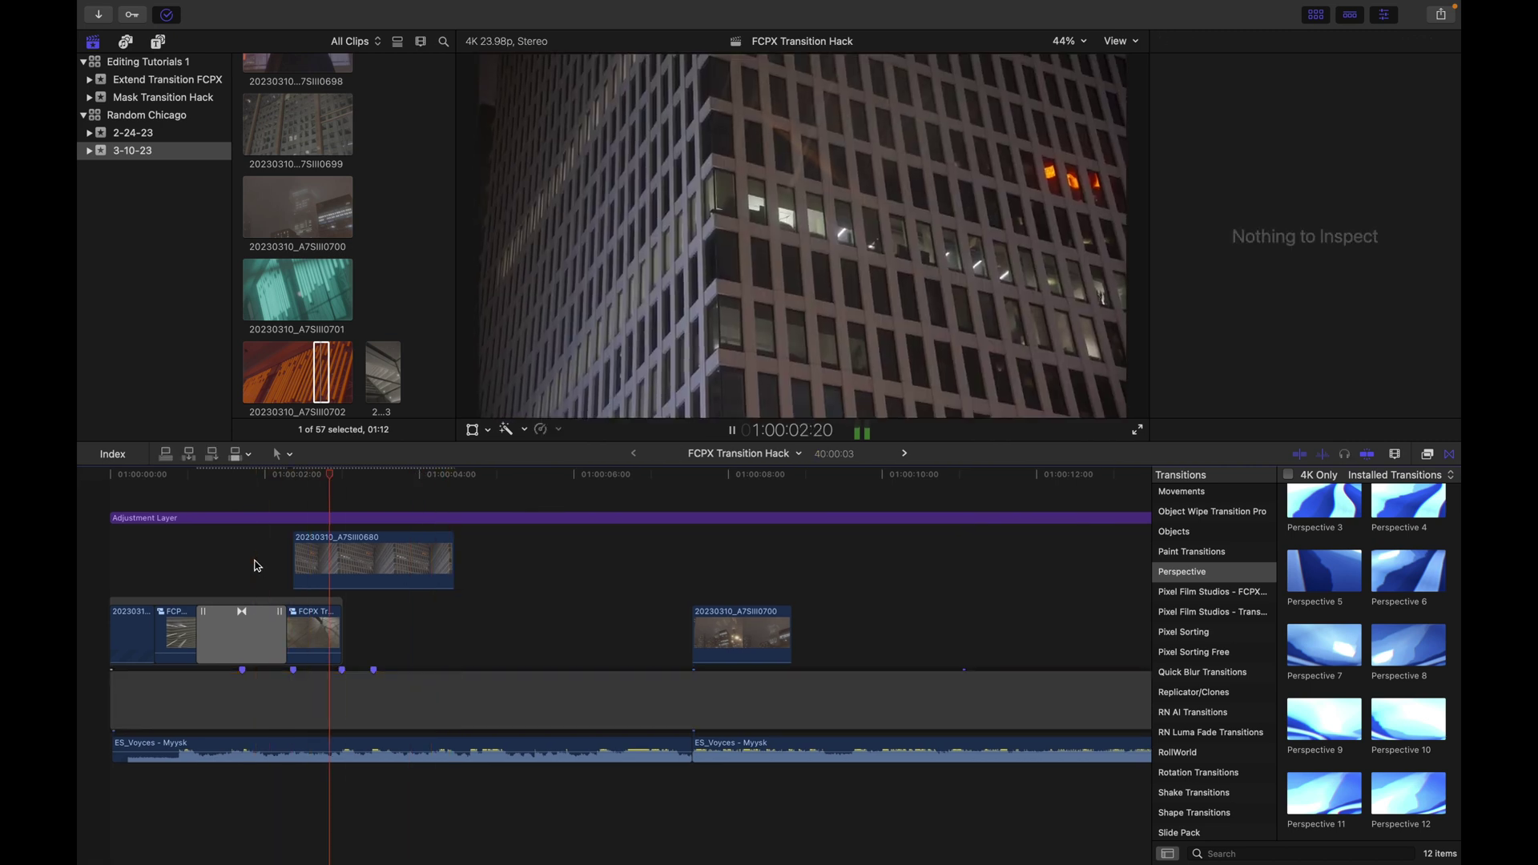
pyautogui.press('space')
# - Nest the two compound clips and their transition as a new compound clip, and trim its end to the 2:09 marker, where clip 20230310_A7SIII0680 starts
pyautogui.moveTo(357, 629); pyautogui.dragTo(249, 619)
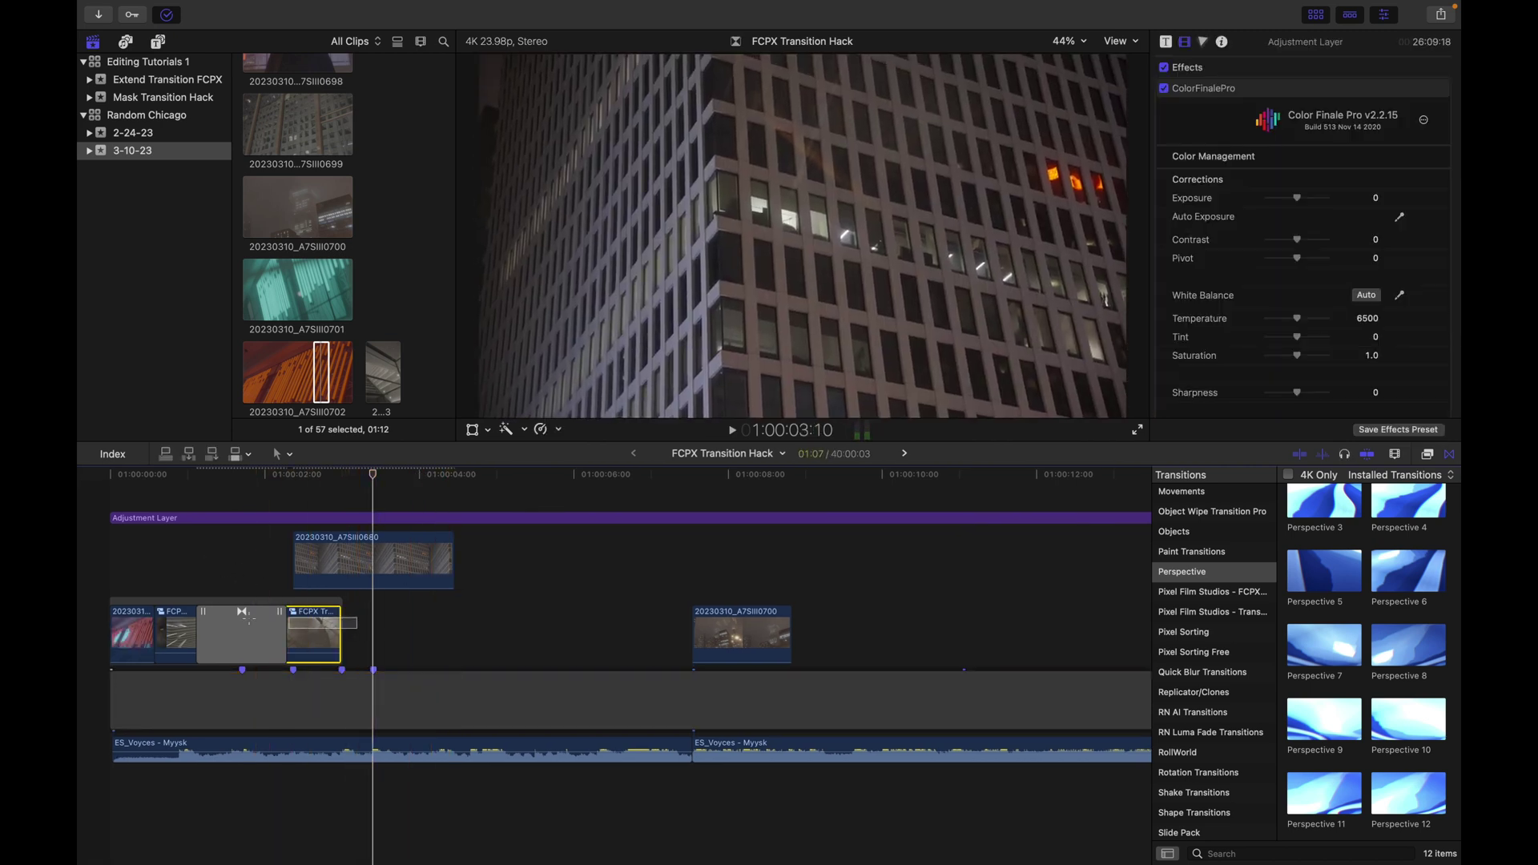
pyautogui.rightClick(188, 632)
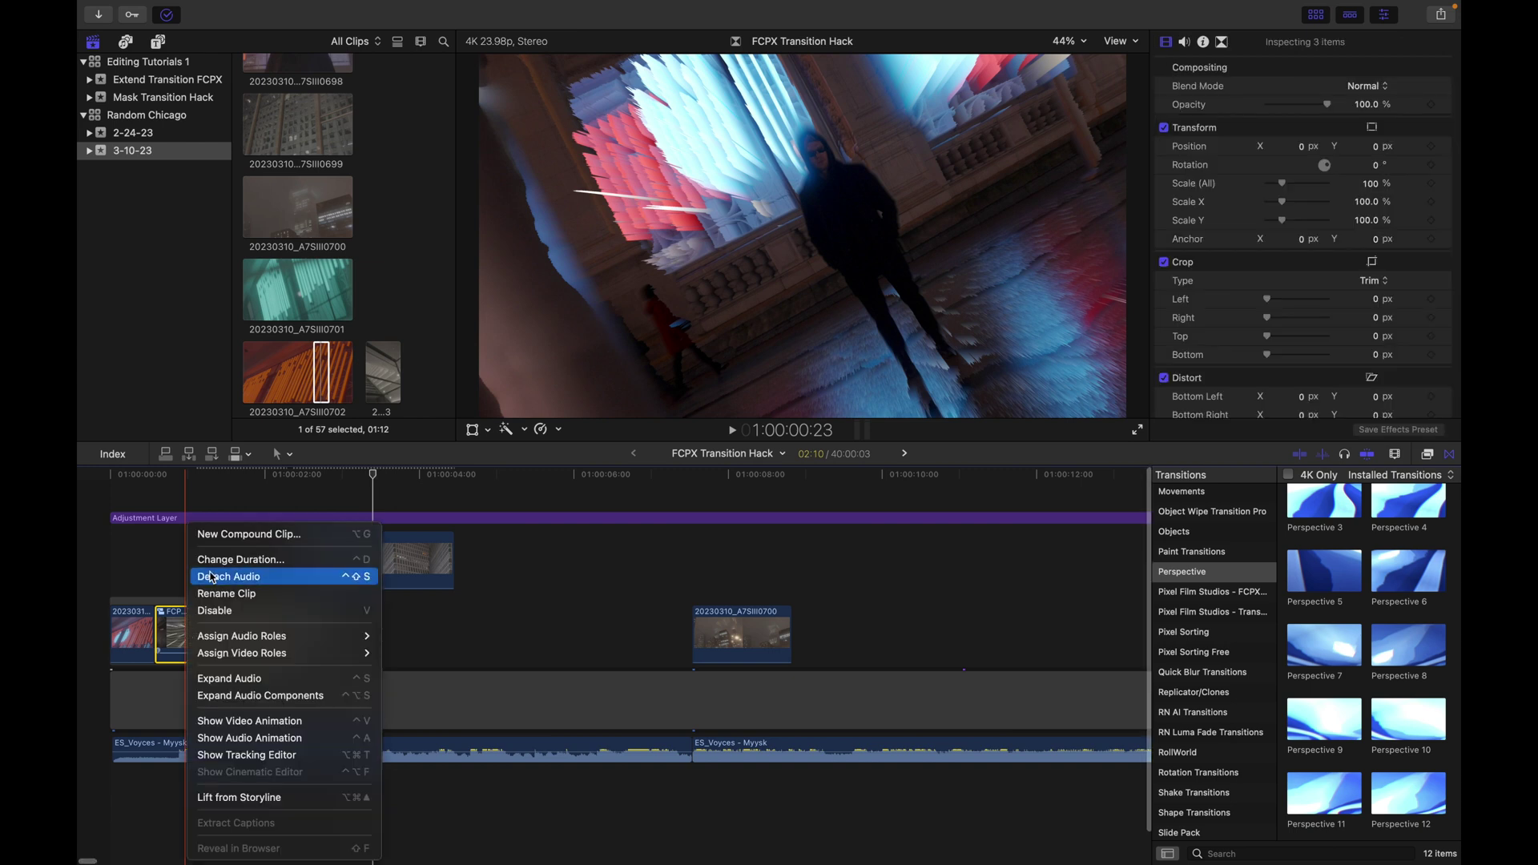
pyautogui.click(230, 534)
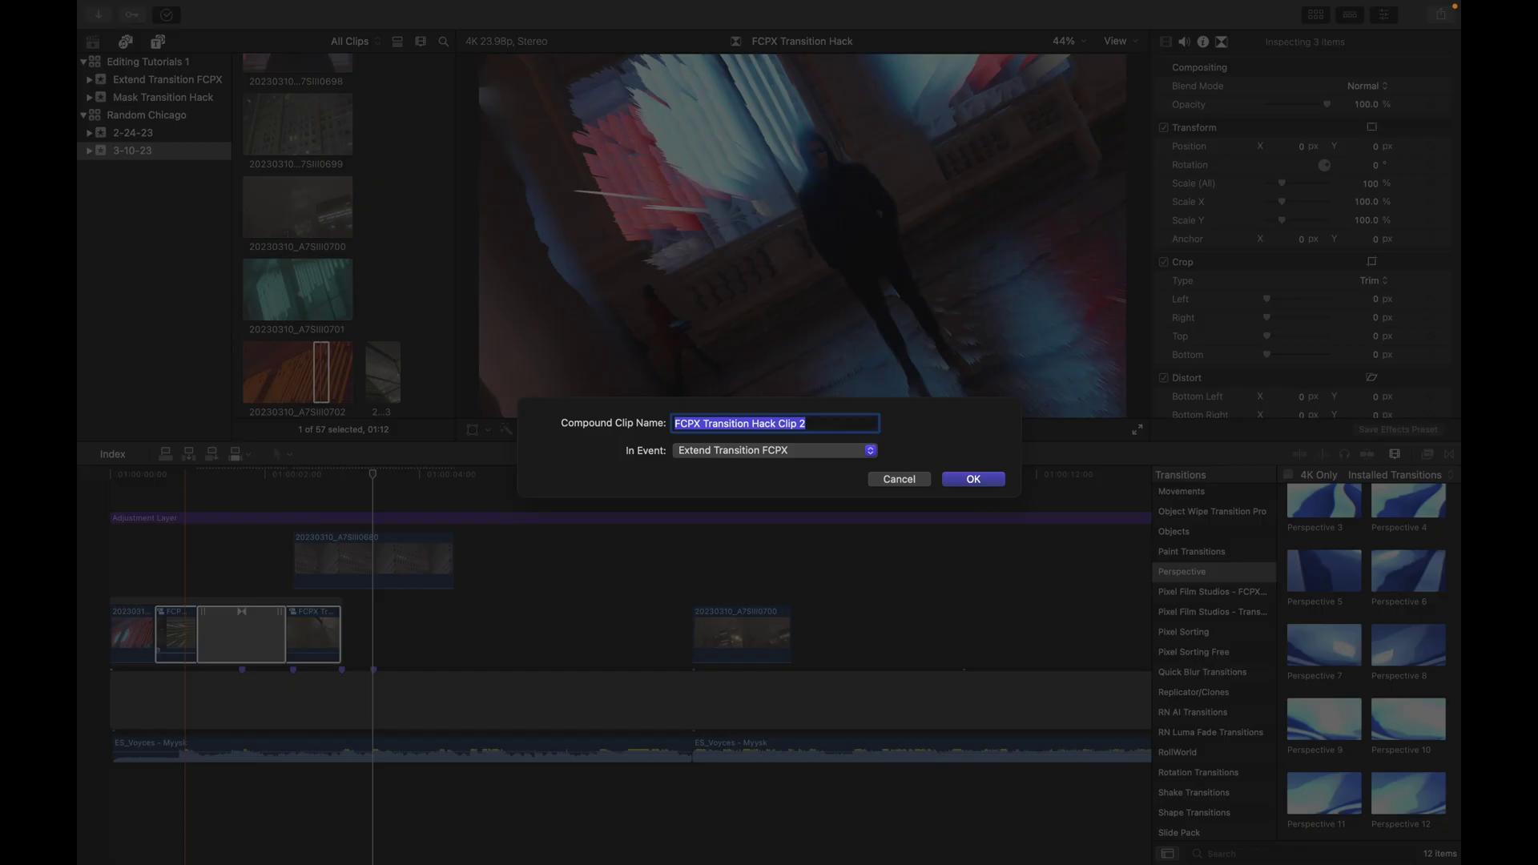
pyautogui.press('Return')
pyautogui.moveTo(336, 627); pyautogui.dragTo(289, 629)
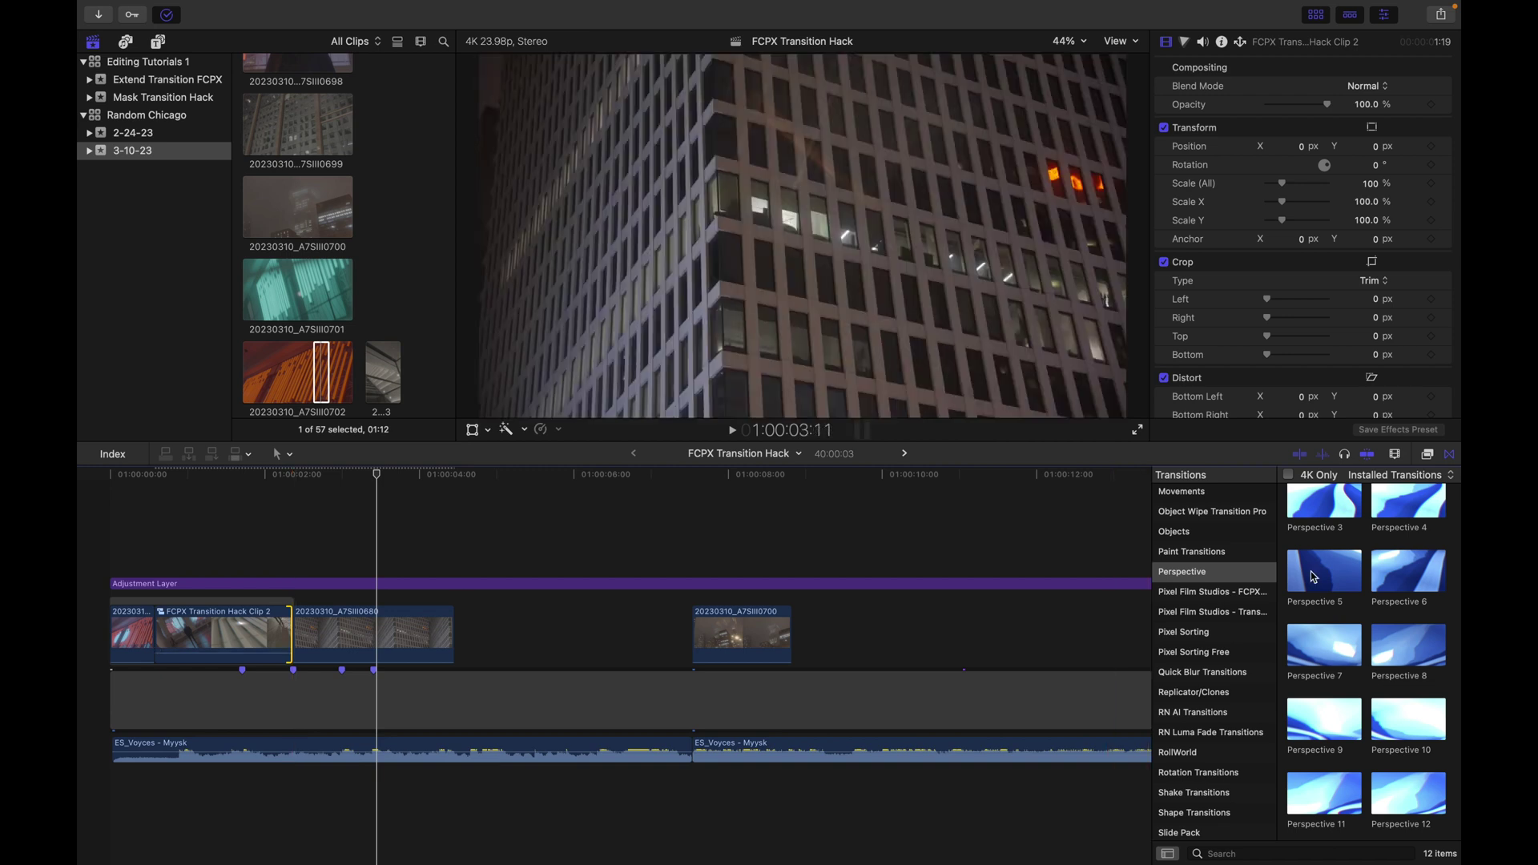
# - Try a 1:04 Perspective 6 transition between the new compound clip and clip 20230310_A7SIII0680, and play it with the music
pyautogui.moveTo(539, 593); pyautogui.dragTo(245, 628)
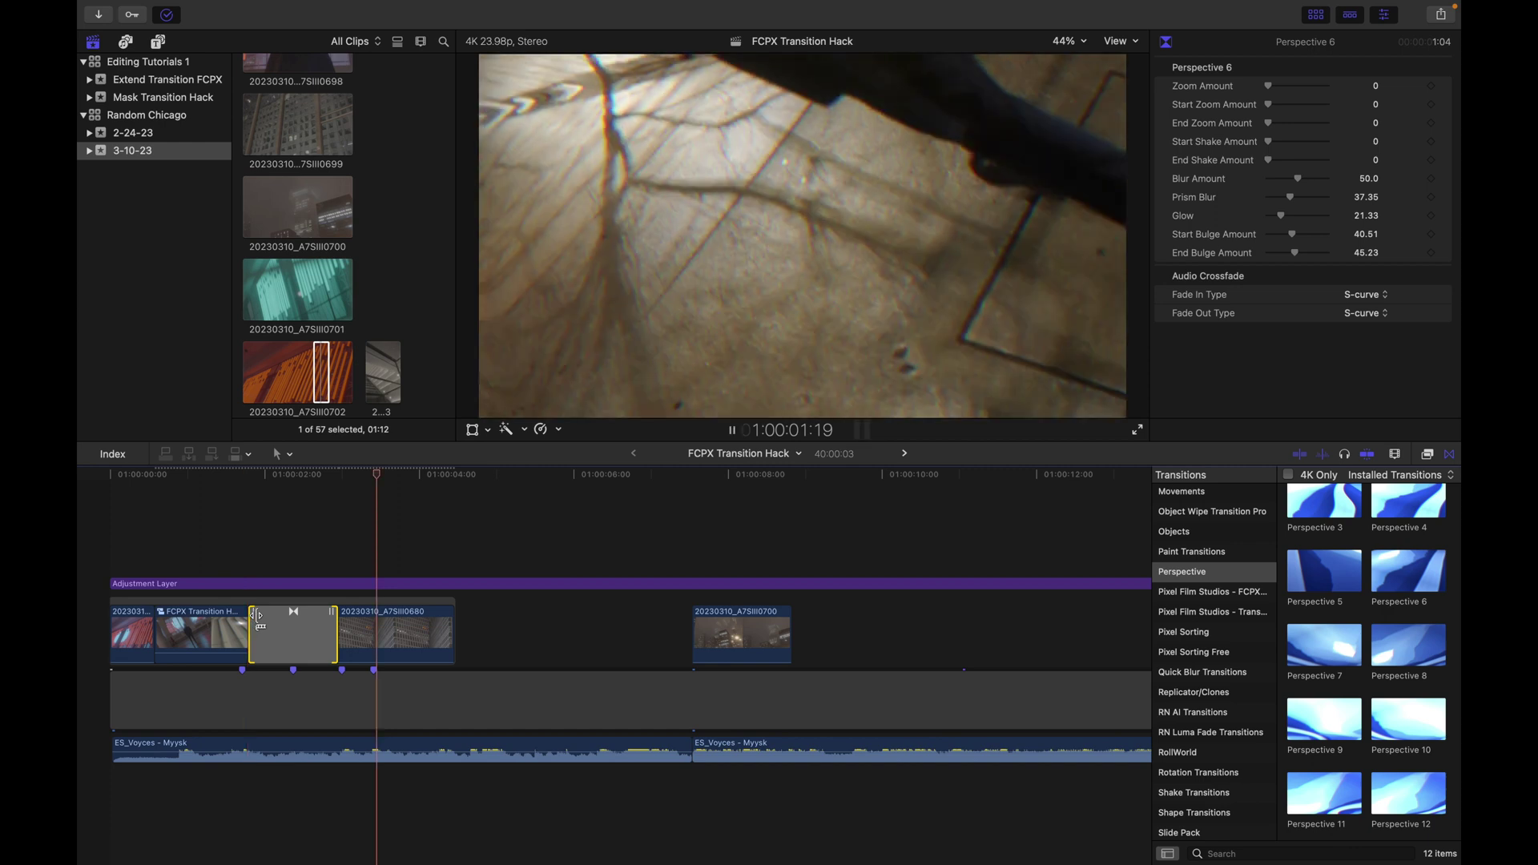
pyautogui.press('space')
pyautogui.click(258, 545)
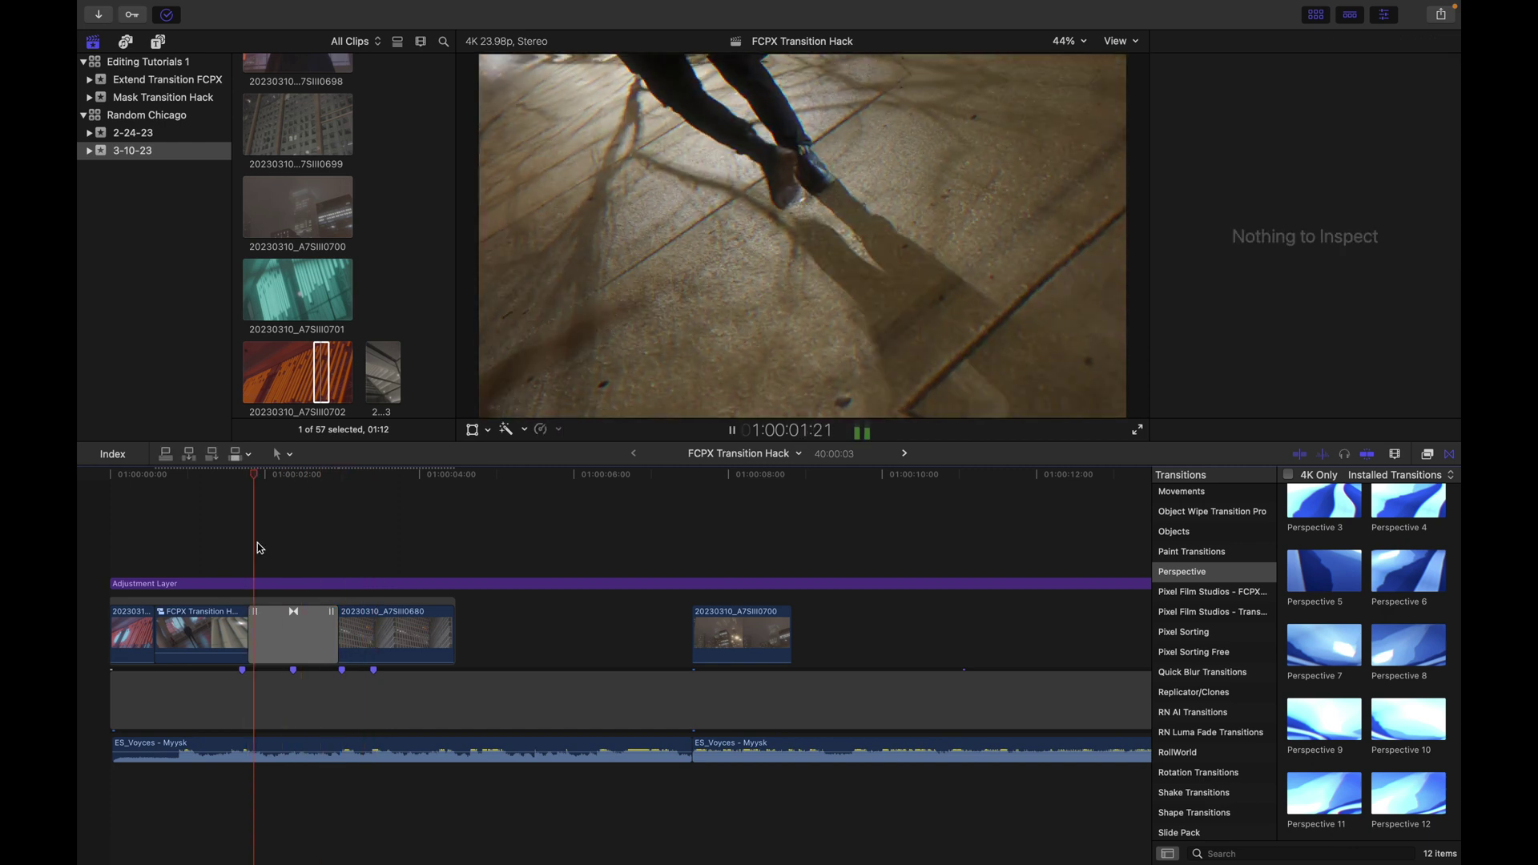
pyautogui.click(201, 546)
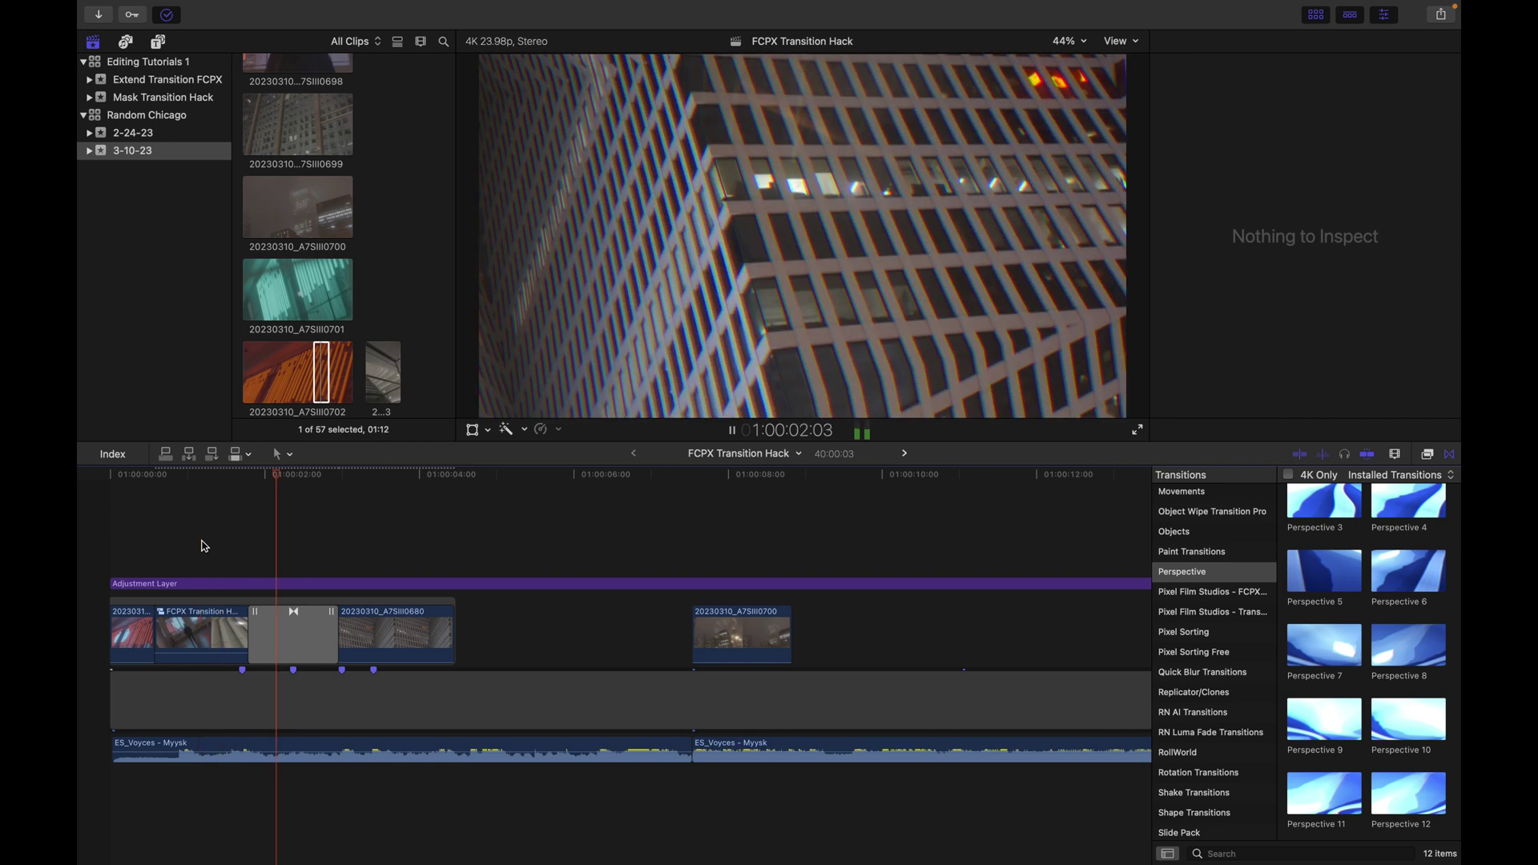
pyautogui.click(230, 540)
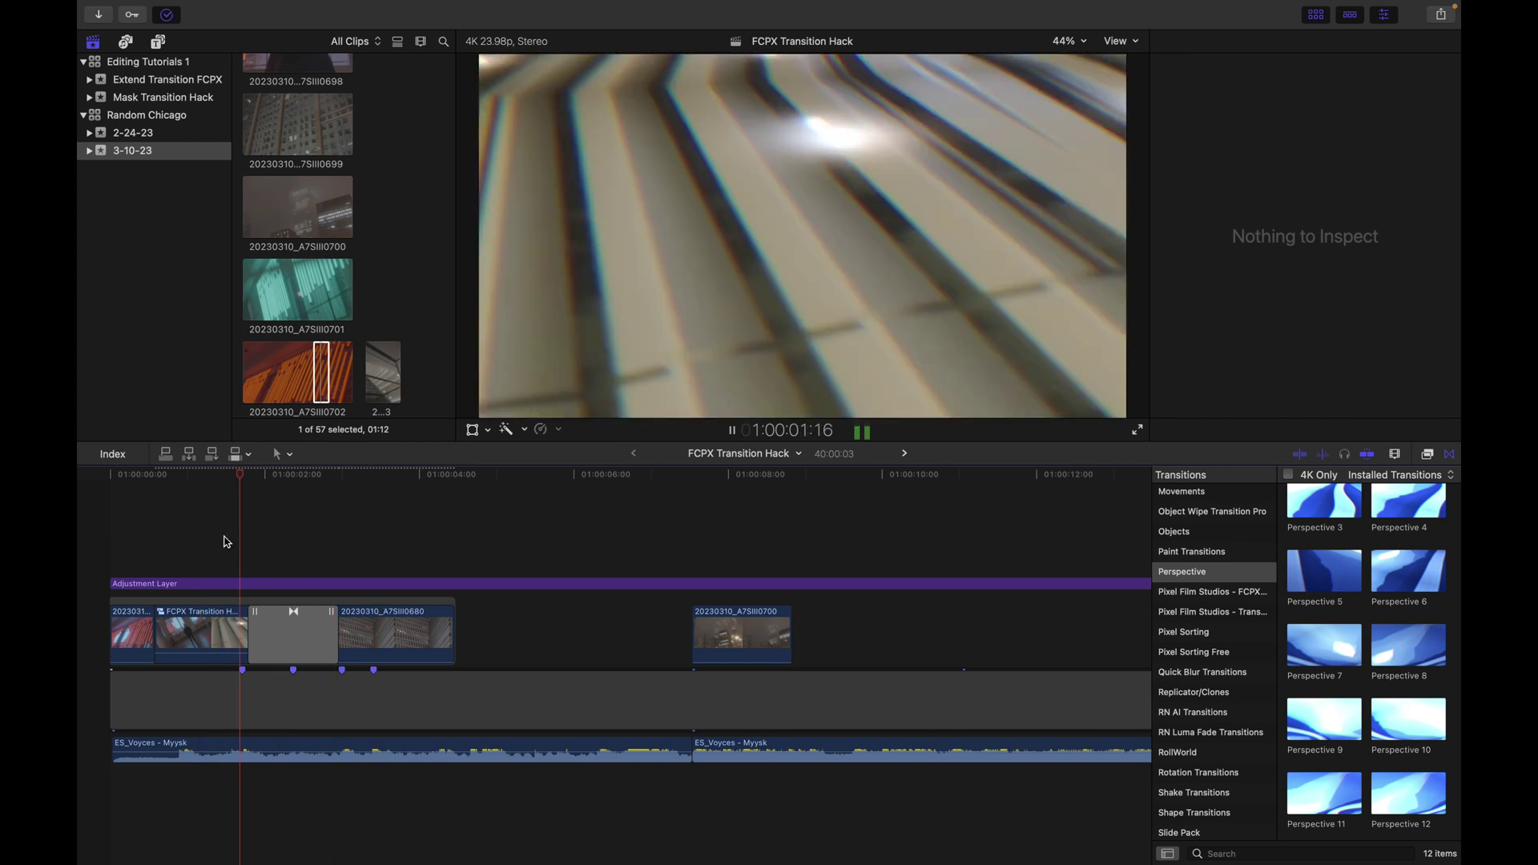
pyautogui.click(240, 553)
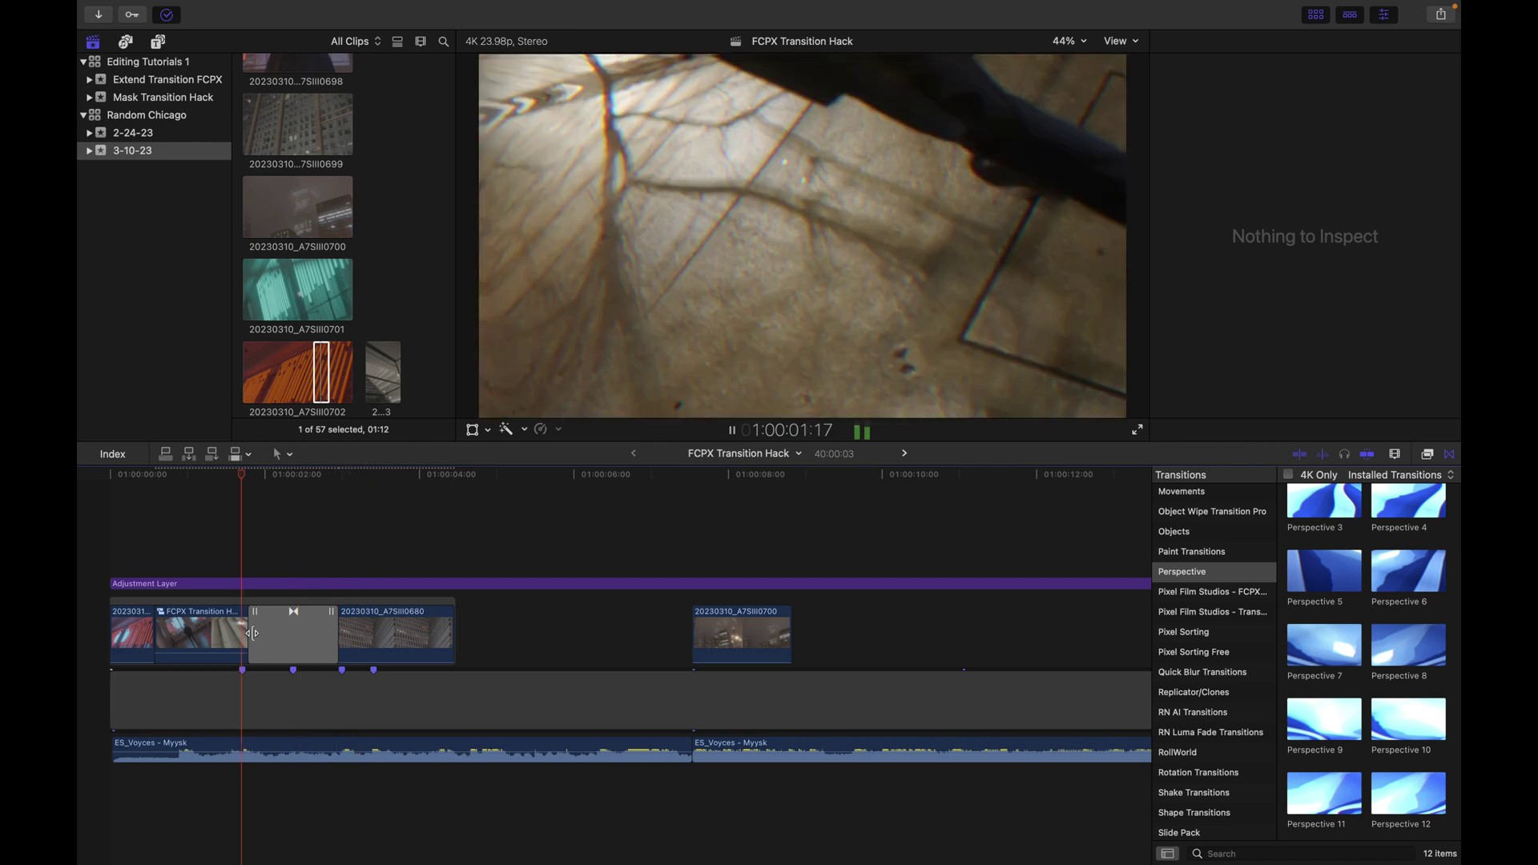
pyautogui.press('space')
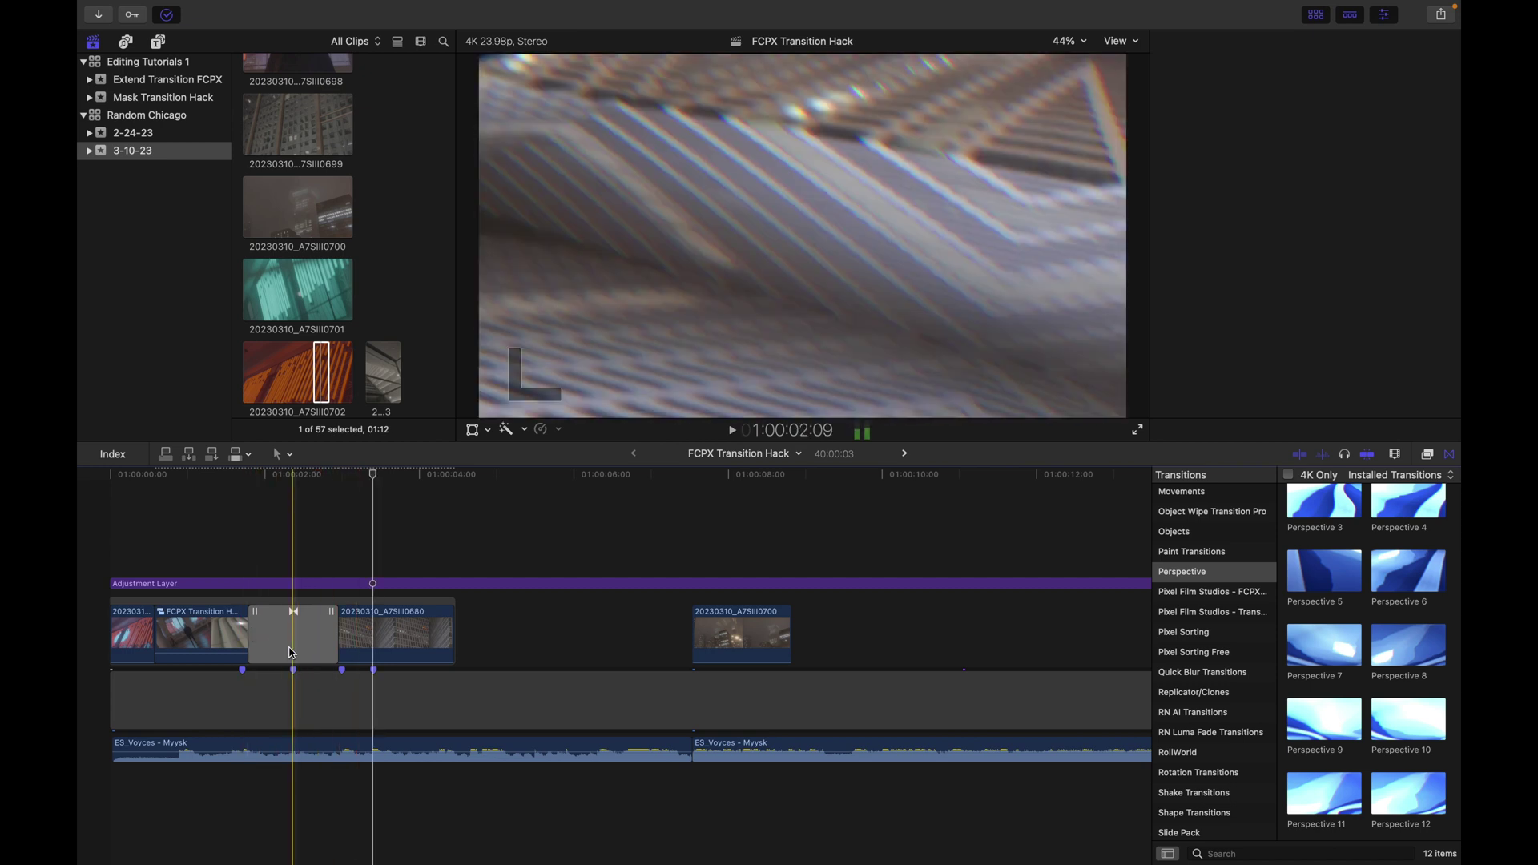
# - Open FCPX Transition Hack Clip 1 inside FCPX Transition Hack Clip 2 and extend its last clip, 20230310_A7SIII0671, to 2:00
pyautogui.doubleClick(288, 641)
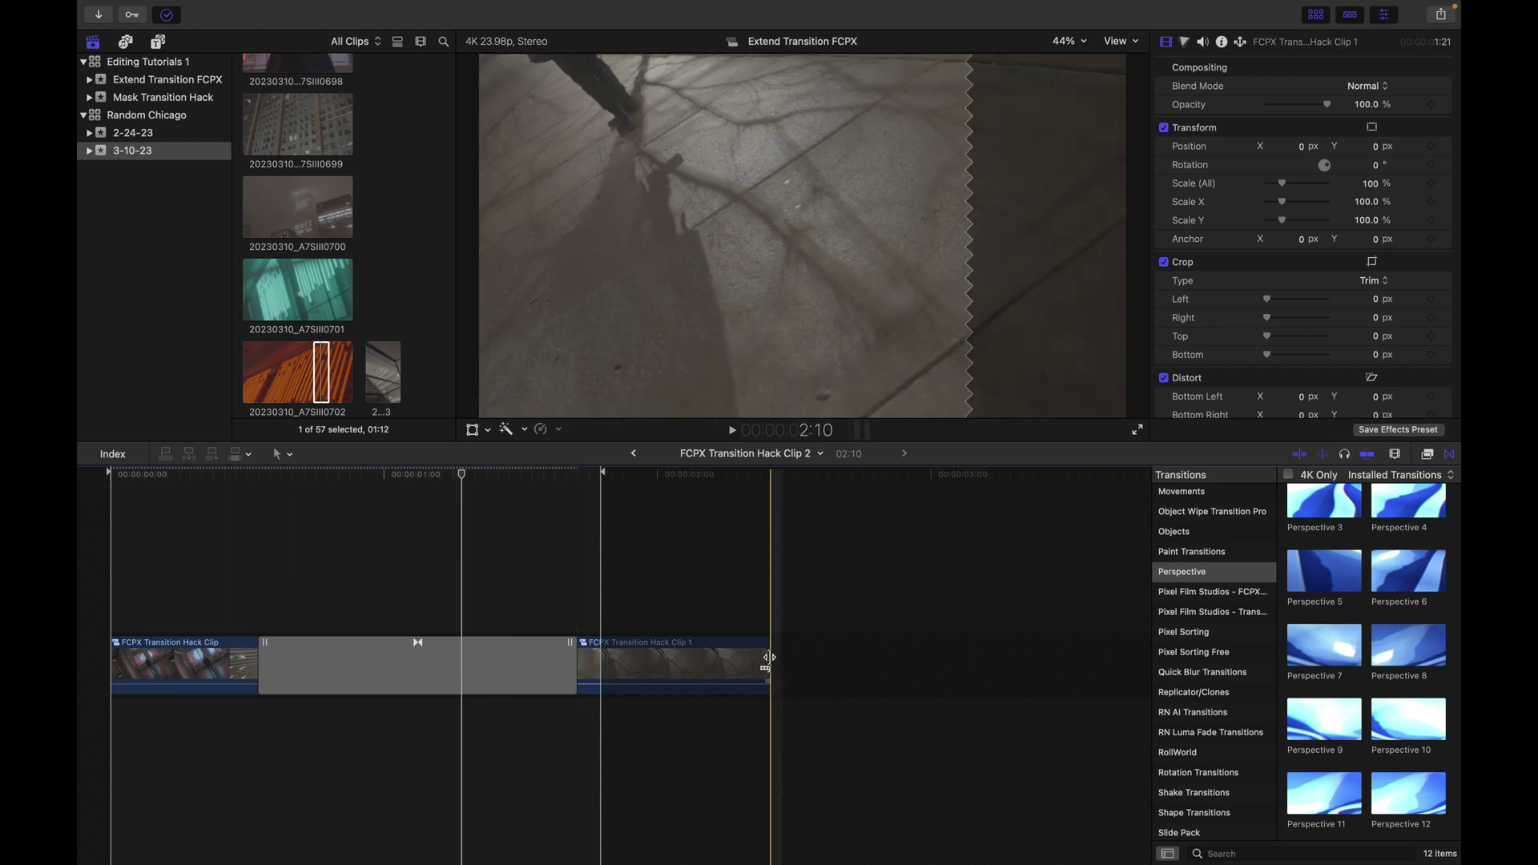
pyautogui.click(770, 664)
pyautogui.doubleClick(587, 645)
pyautogui.moveTo(666, 665); pyautogui.dragTo(992, 691)
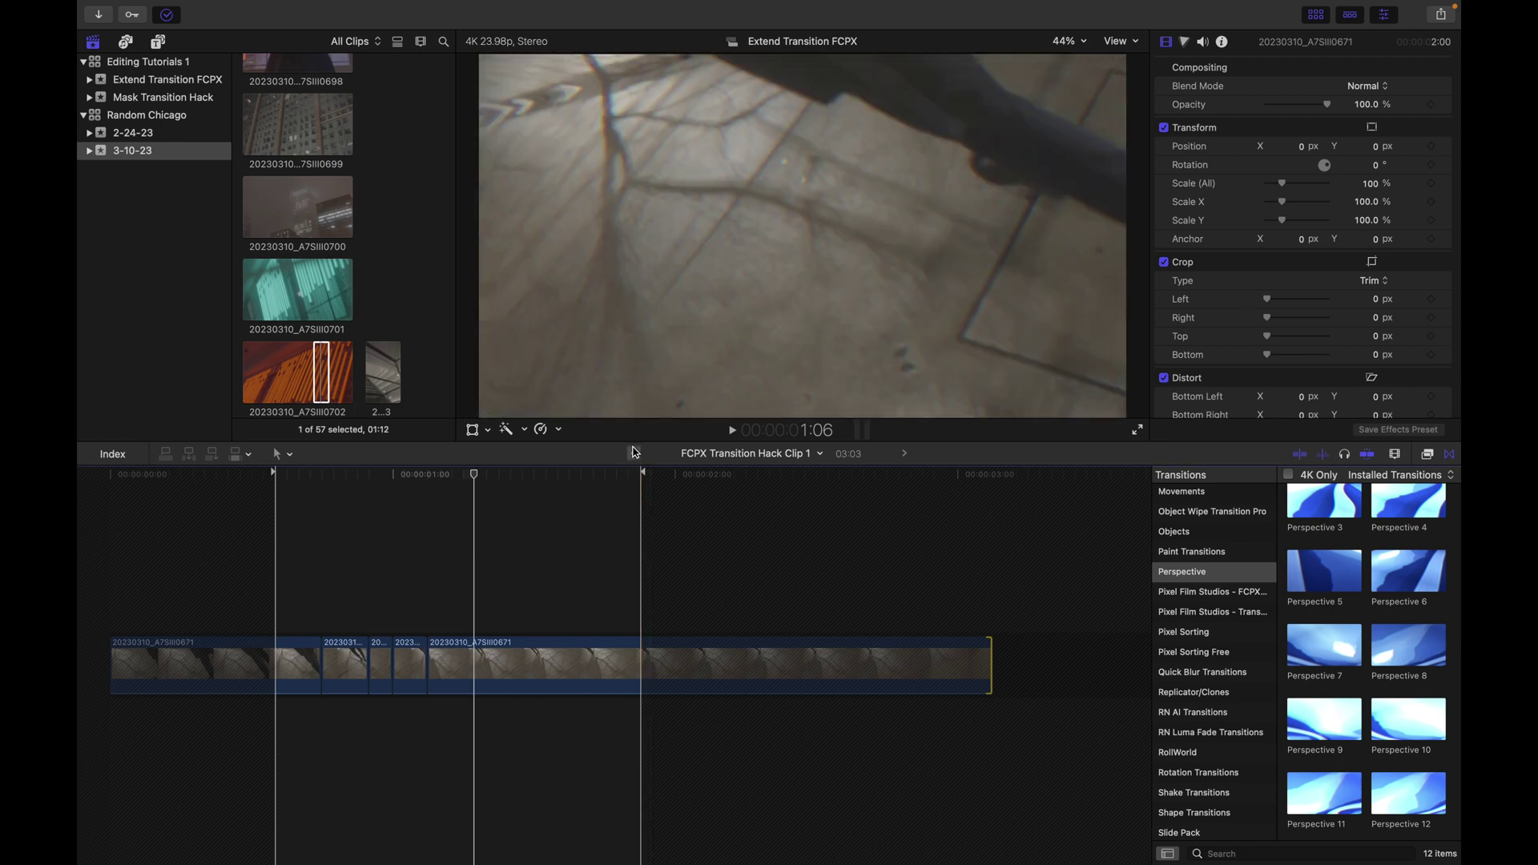
# - Extend FCPX Transition Hack Clip 1 to 2:18 inside its parent compound clip and return to the main project timeline
pyautogui.click(633, 454)
pyautogui.moveTo(770, 666); pyautogui.dragTo(1038, 666)
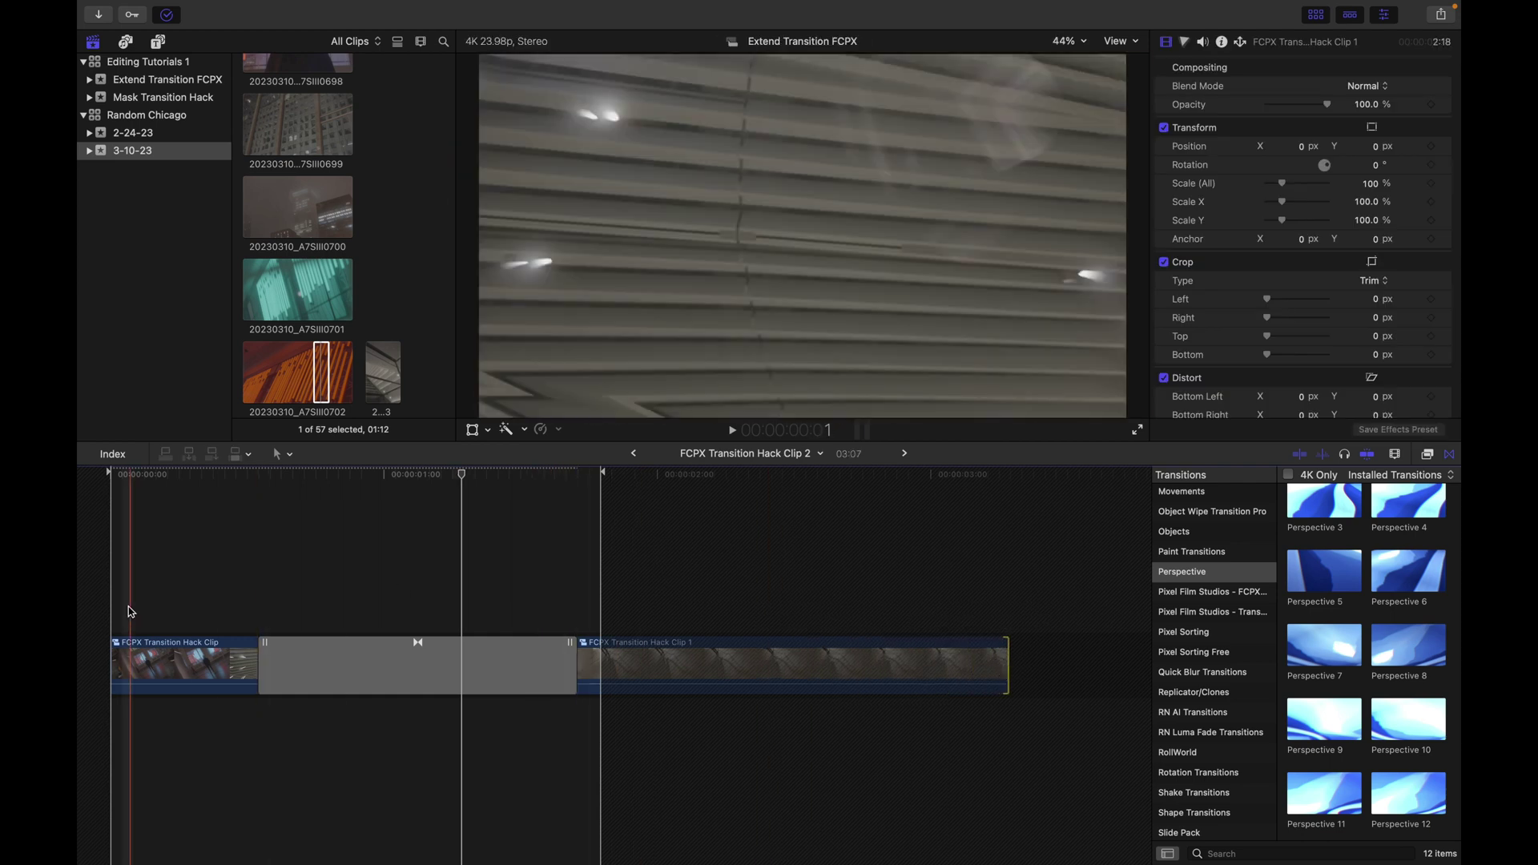
pyautogui.click(633, 454)
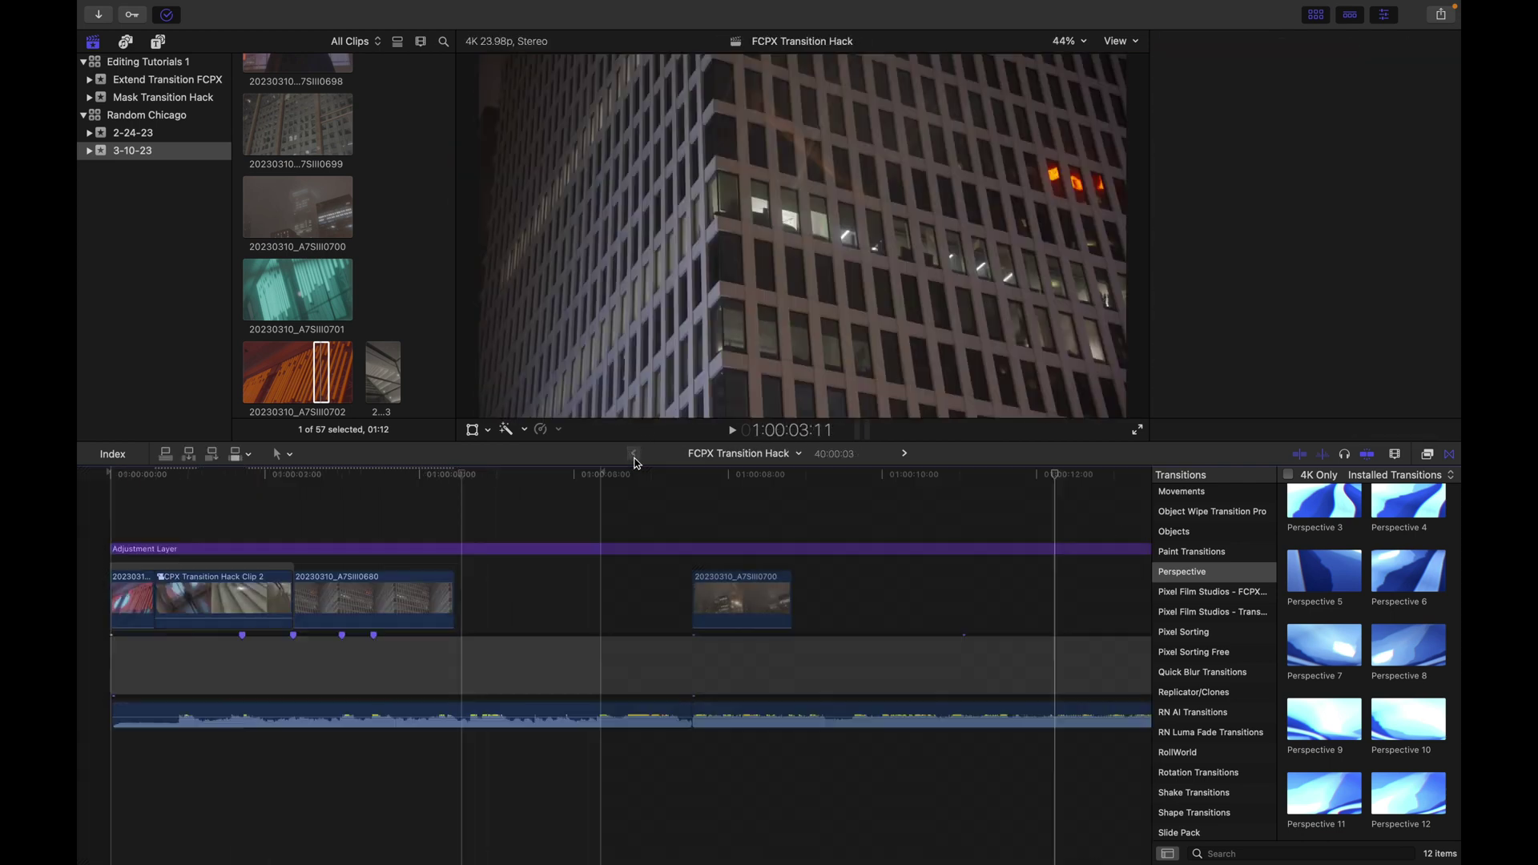
# - Try extending the end of FCPX Transition Hack Clip 2 and bring it back to the 2:09 marker
pyautogui.press('super+4')
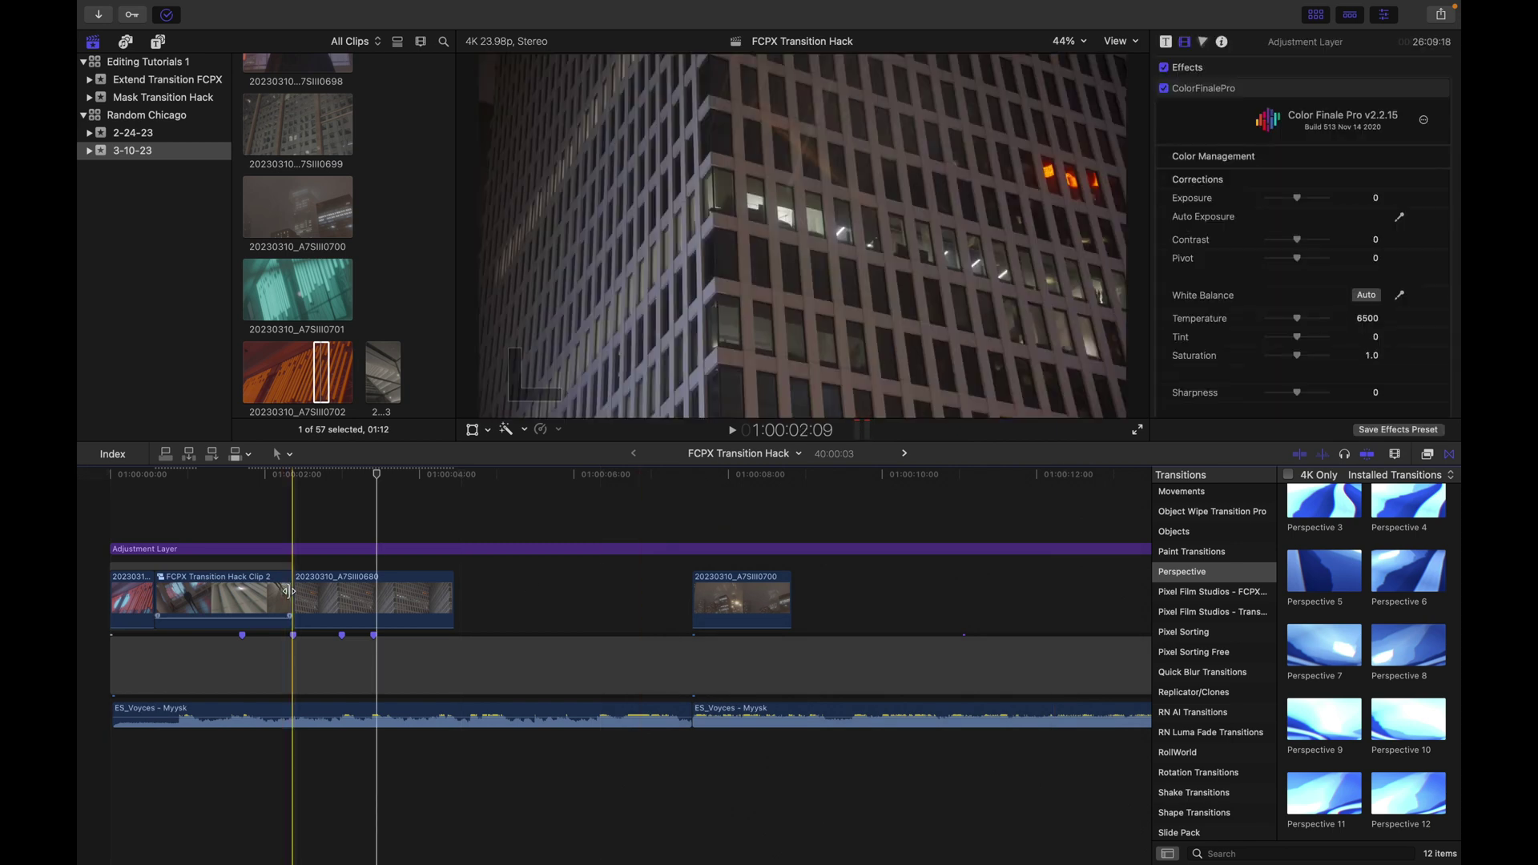
pyautogui.moveTo(300, 592); pyautogui.dragTo(459, 596)
pyautogui.moveTo(353, 591); pyautogui.dragTo(269, 593)
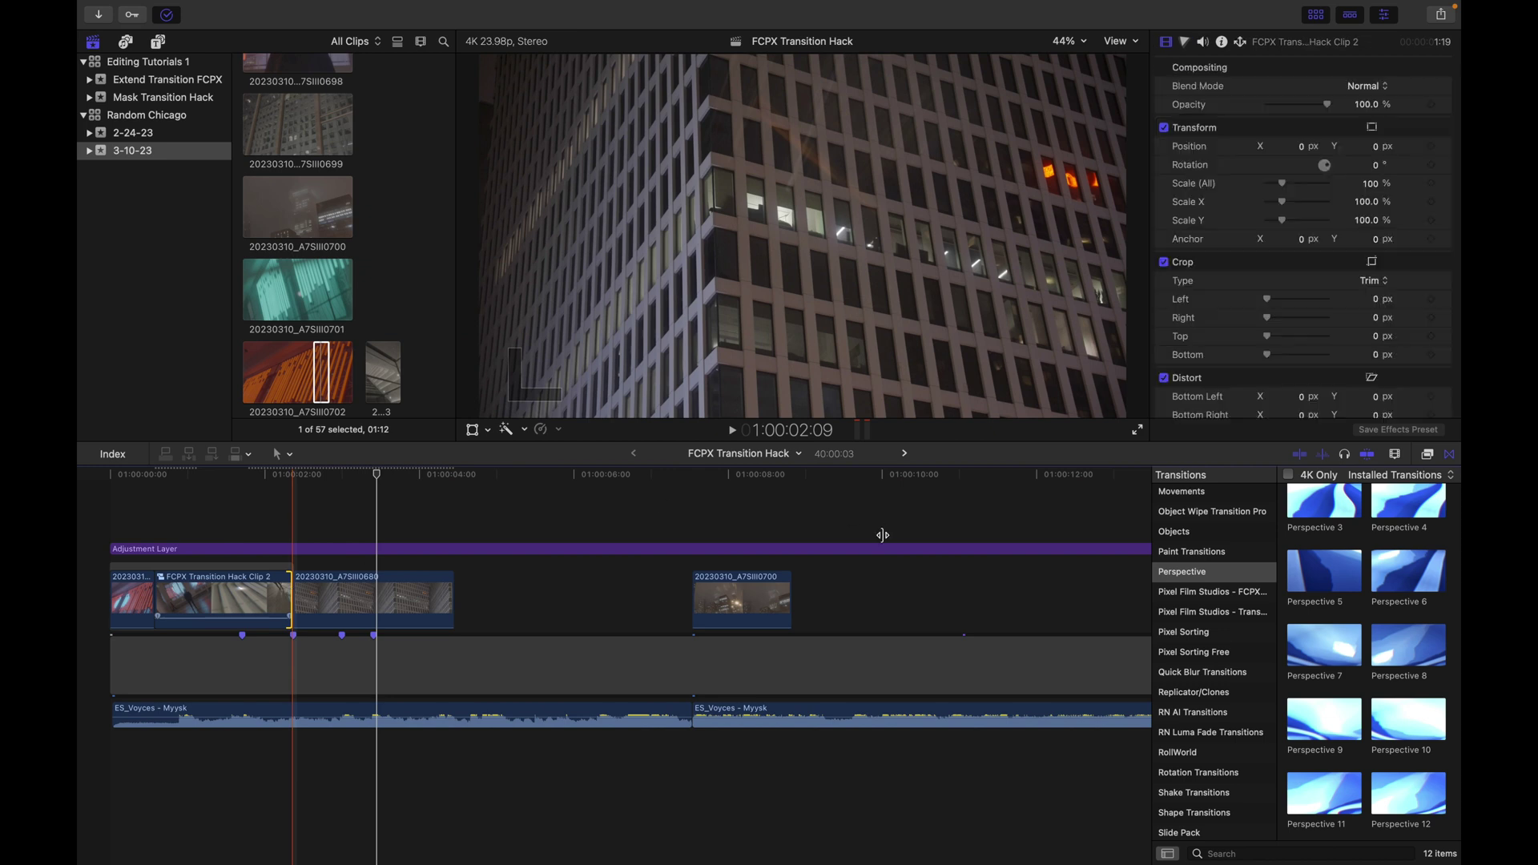
# - Apply Perspective 6 between the compound clip and clip 20230310_A7SIII0680, delete the extra one at the end, lengthen the transition to 2:02 and play it
pyautogui.moveTo(1390, 571); pyautogui.dragTo(296, 593)
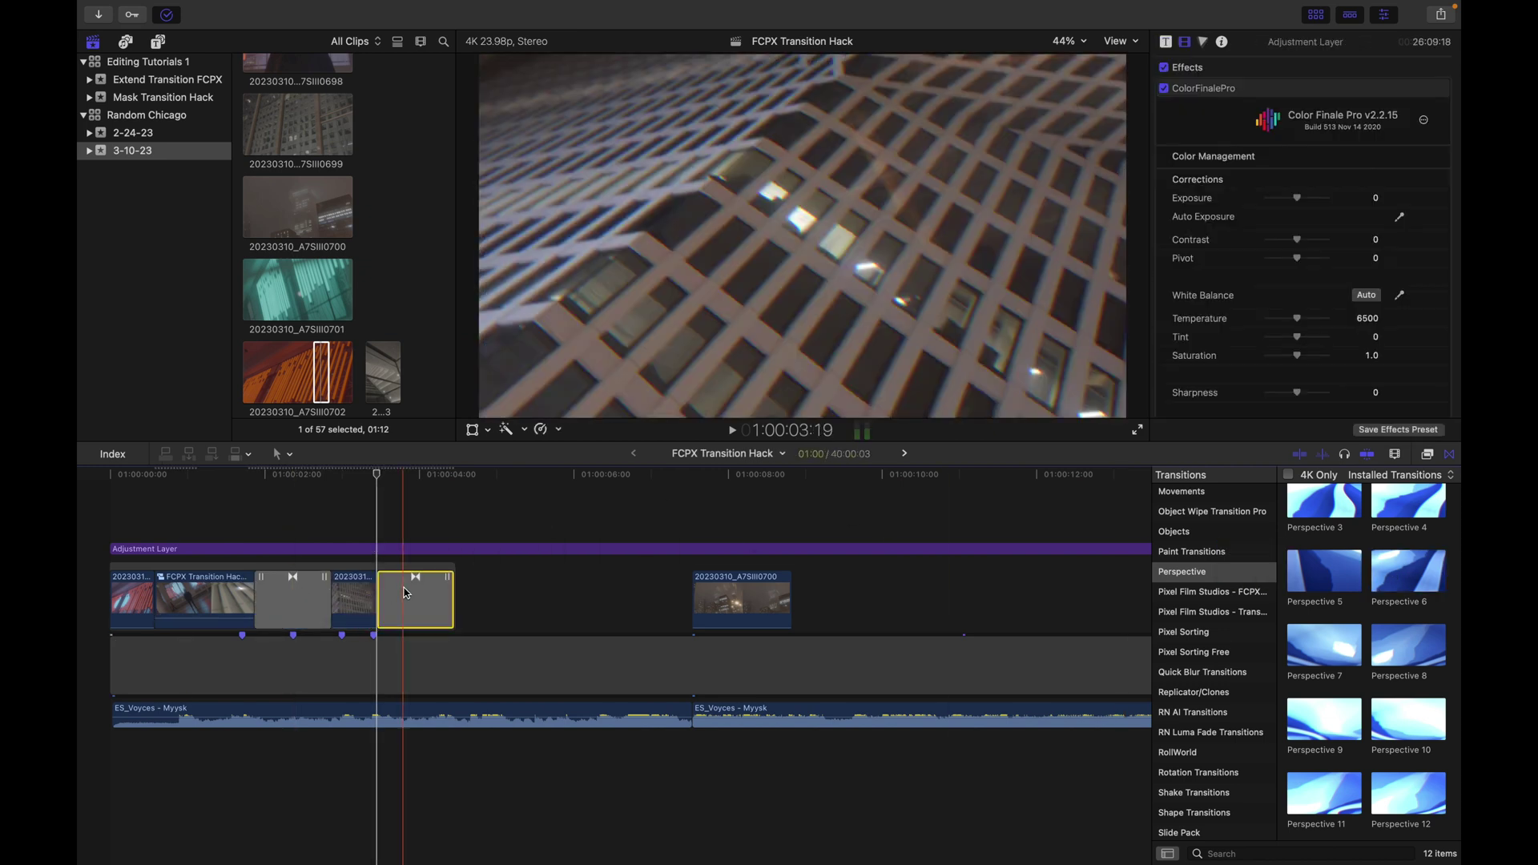
pyautogui.press('Delete')
pyautogui.moveTo(326, 598); pyautogui.dragTo(371, 598)
pyautogui.press('space')
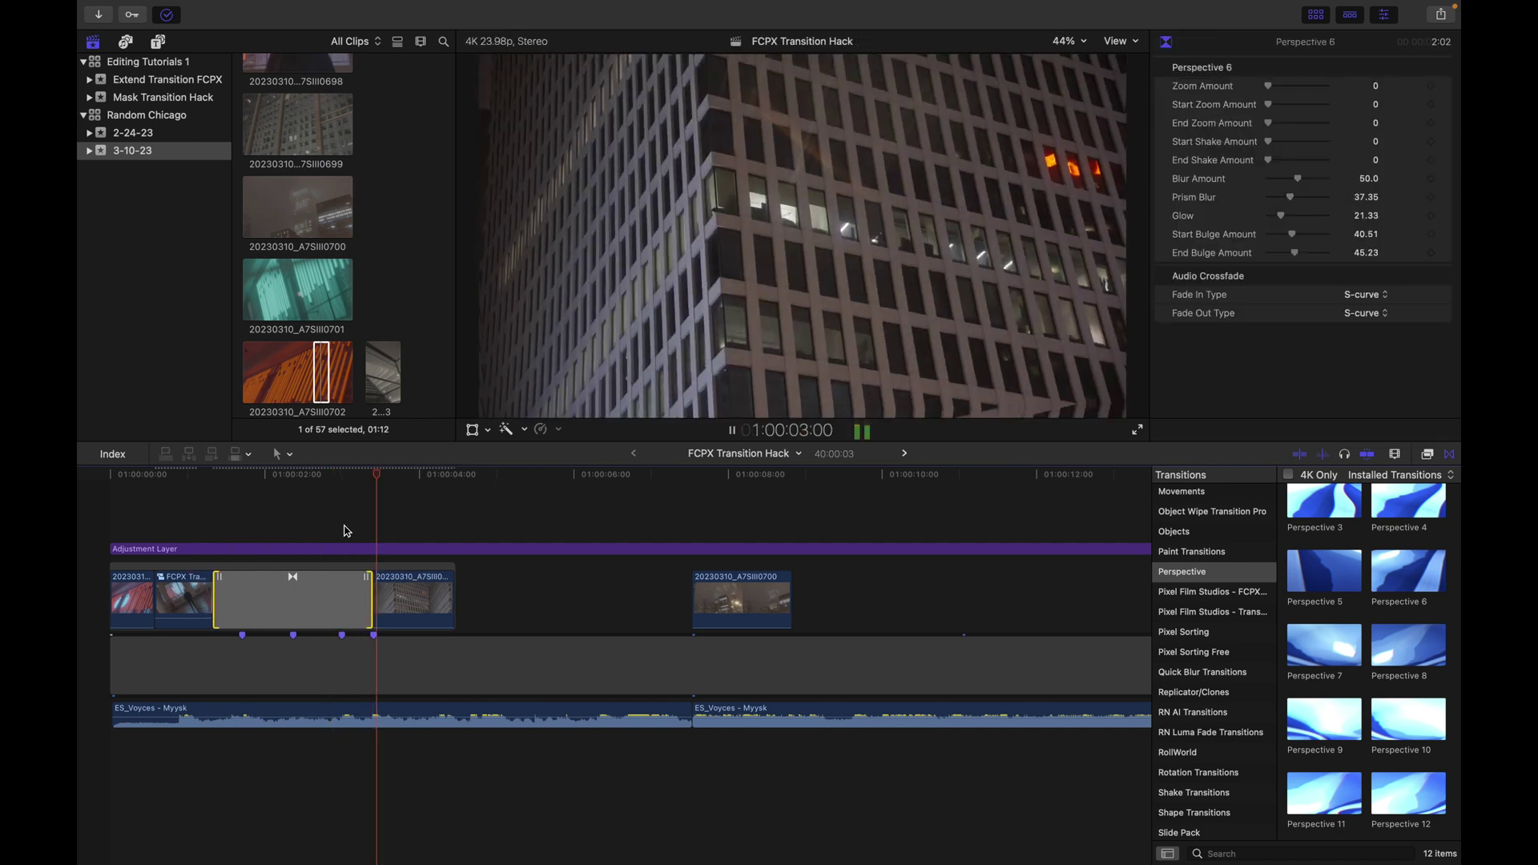
pyautogui.press('space')
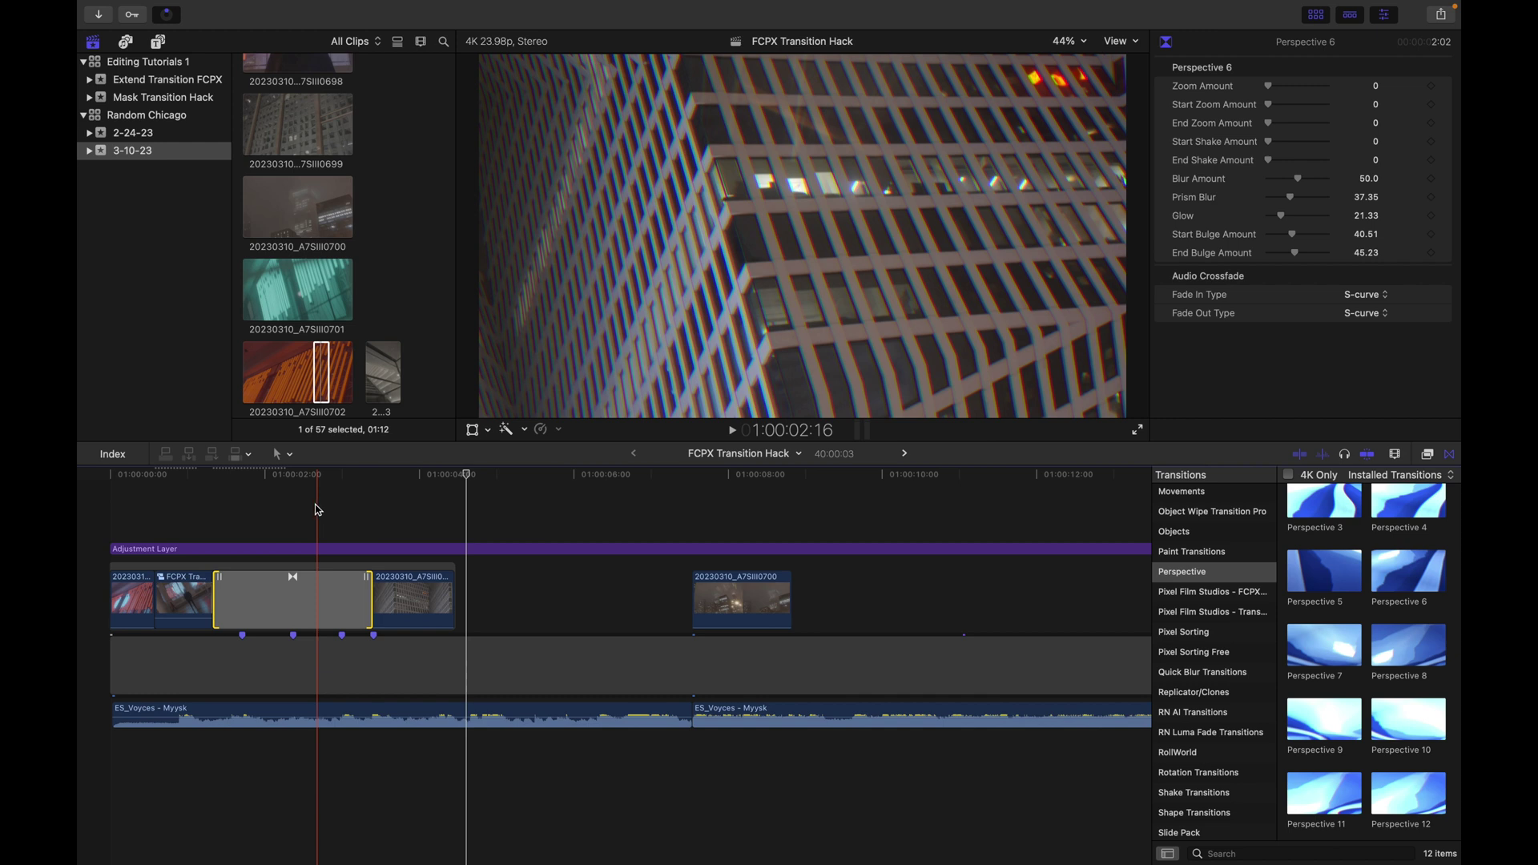
# - Nest FCPX Transition Hack Clip 2, the Perspective 6 transition and clip 20230310_A7SIII0680 as a new compound clip
pyautogui.click(222, 34)
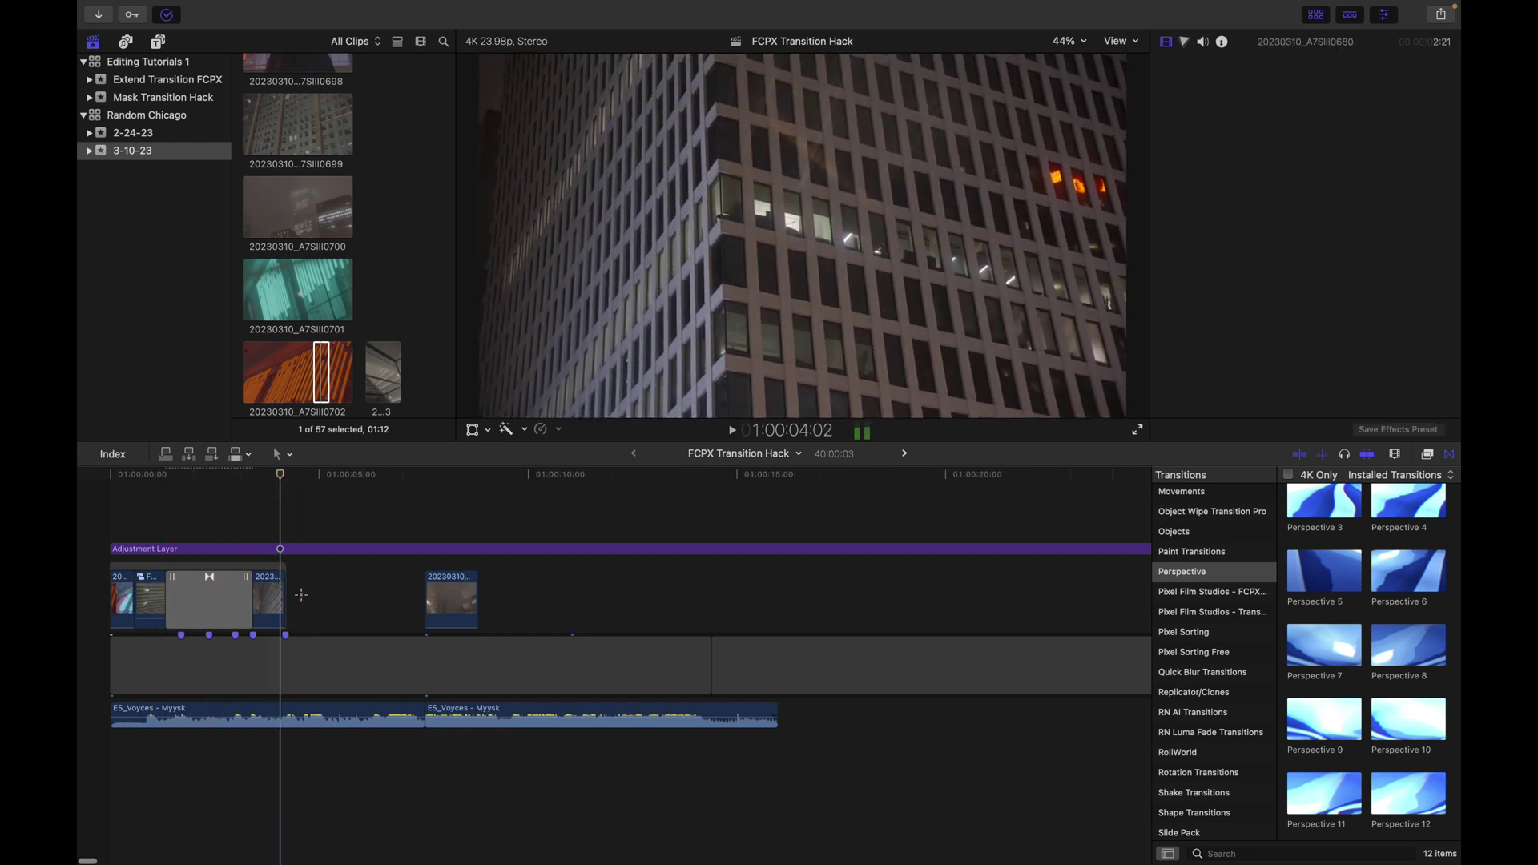
pyautogui.moveTo(302, 598); pyautogui.dragTo(154, 584)
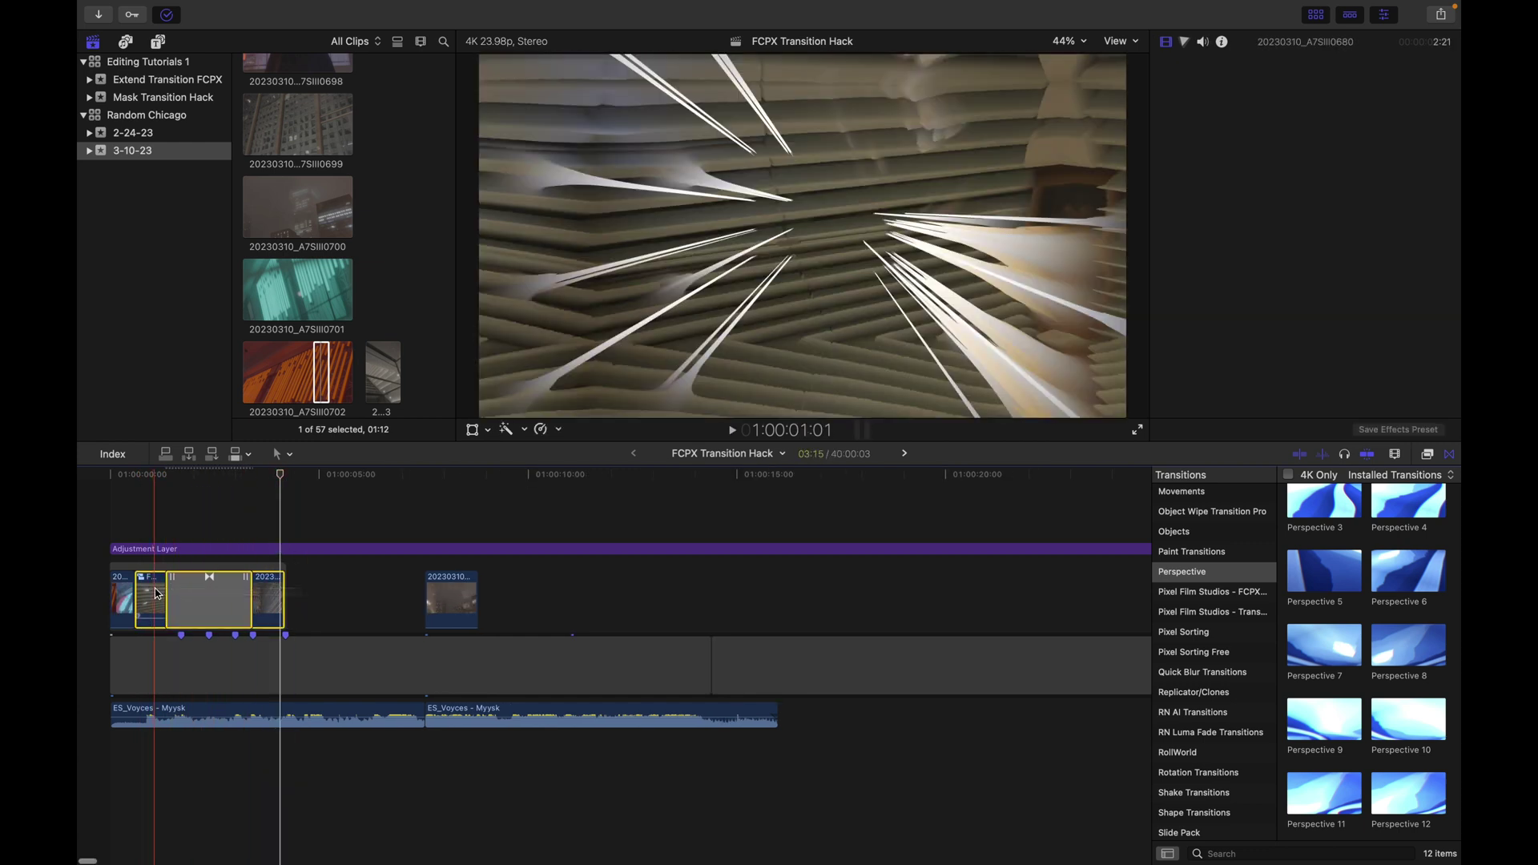
pyautogui.rightClick(267, 595)
pyautogui.click(295, 528)
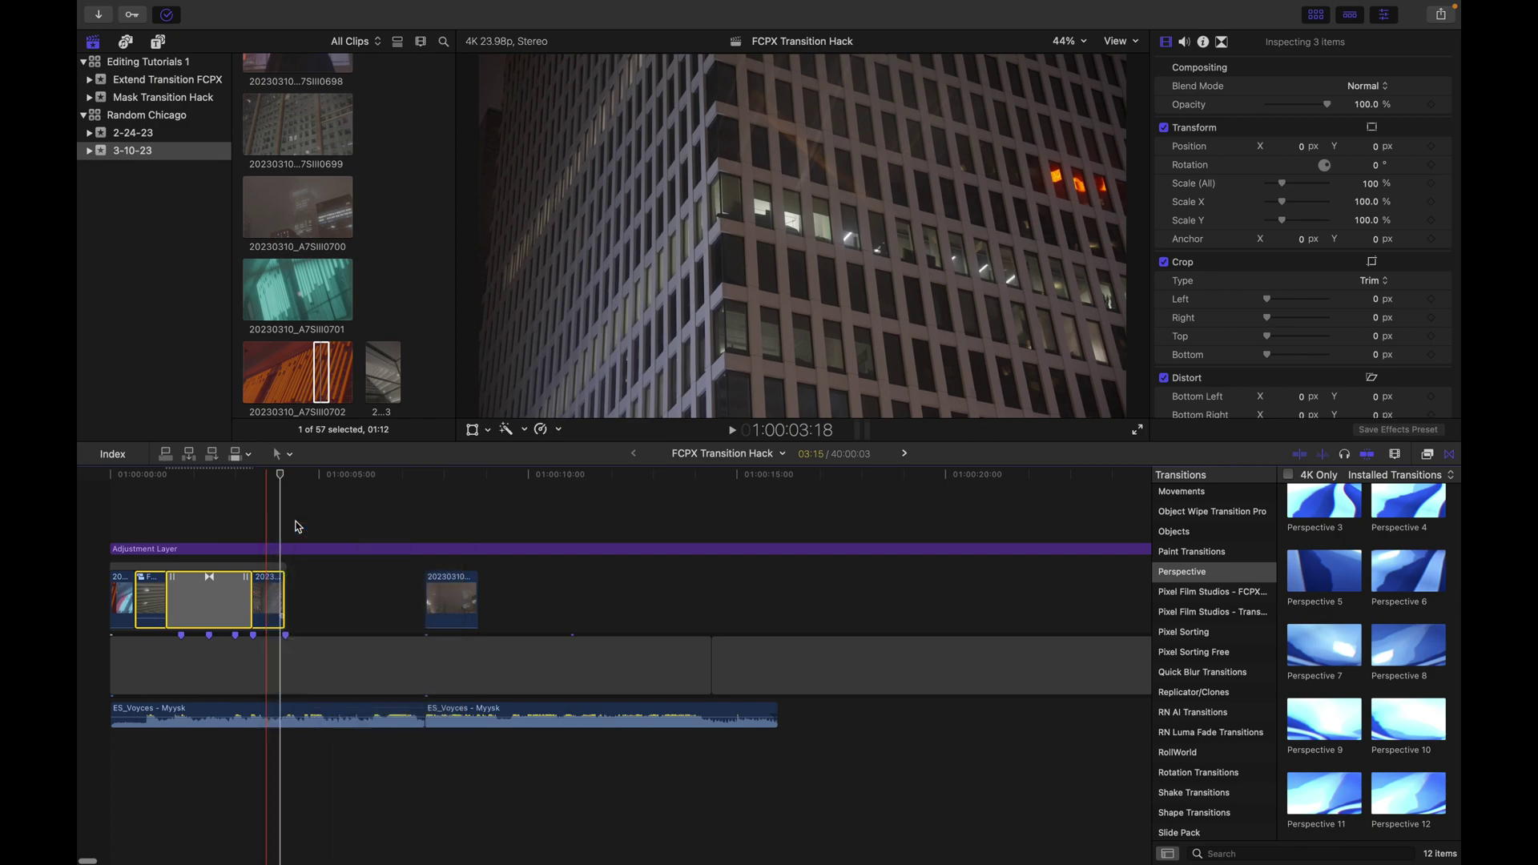
pyautogui.press('Return')
# - Apply the Pixel Sorting transition Zoom Out Distort between the new compound clip and the reversed clip 20230310_A7SIII0700
pyautogui.press('super+minus')
pyautogui.press('super+minus')
pyautogui.press('super+minus')
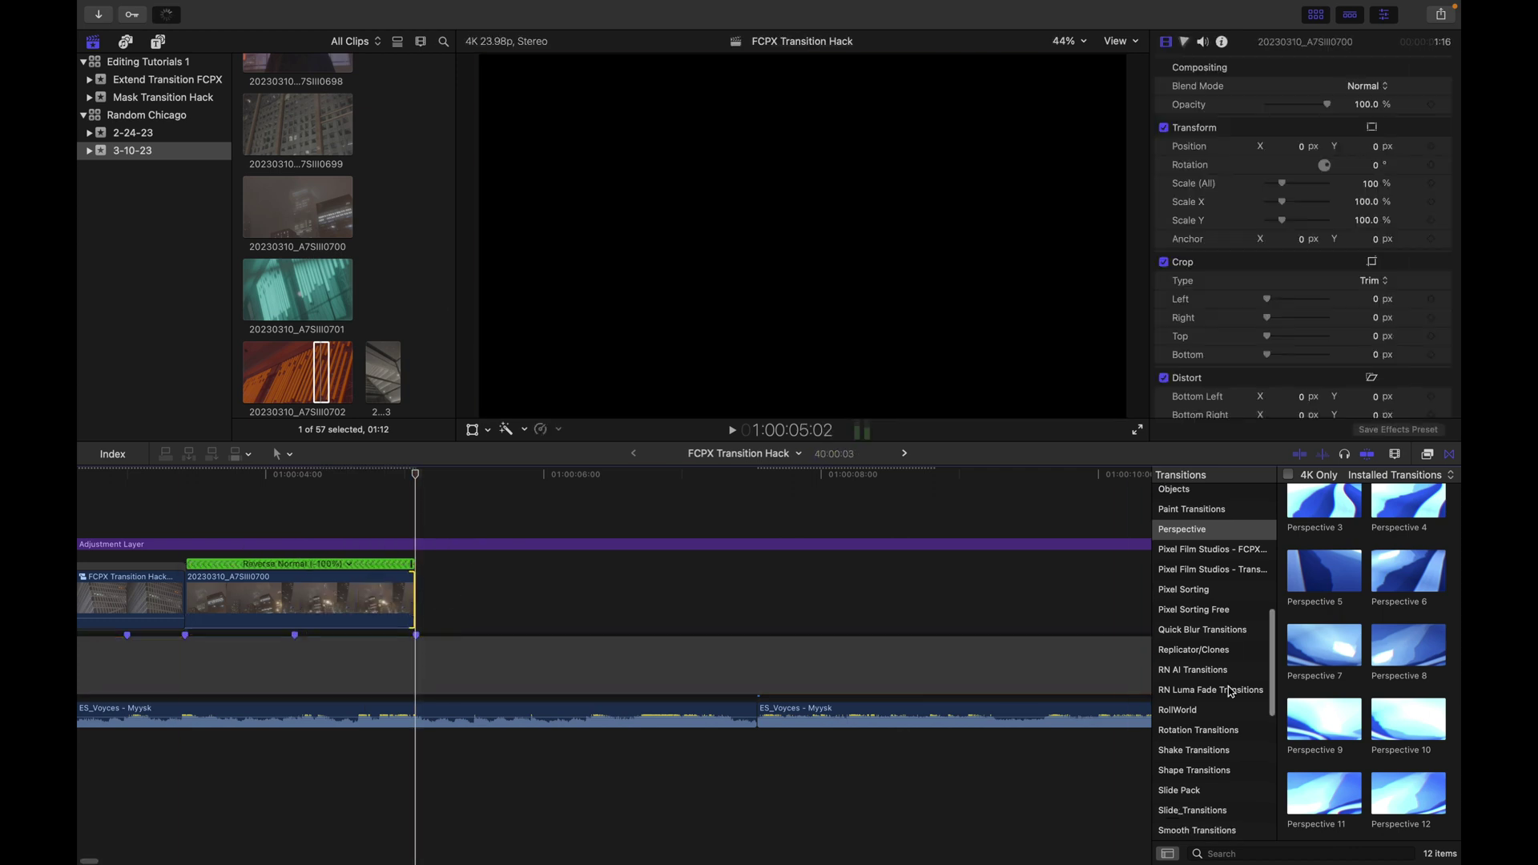
pyautogui.click(1184, 590)
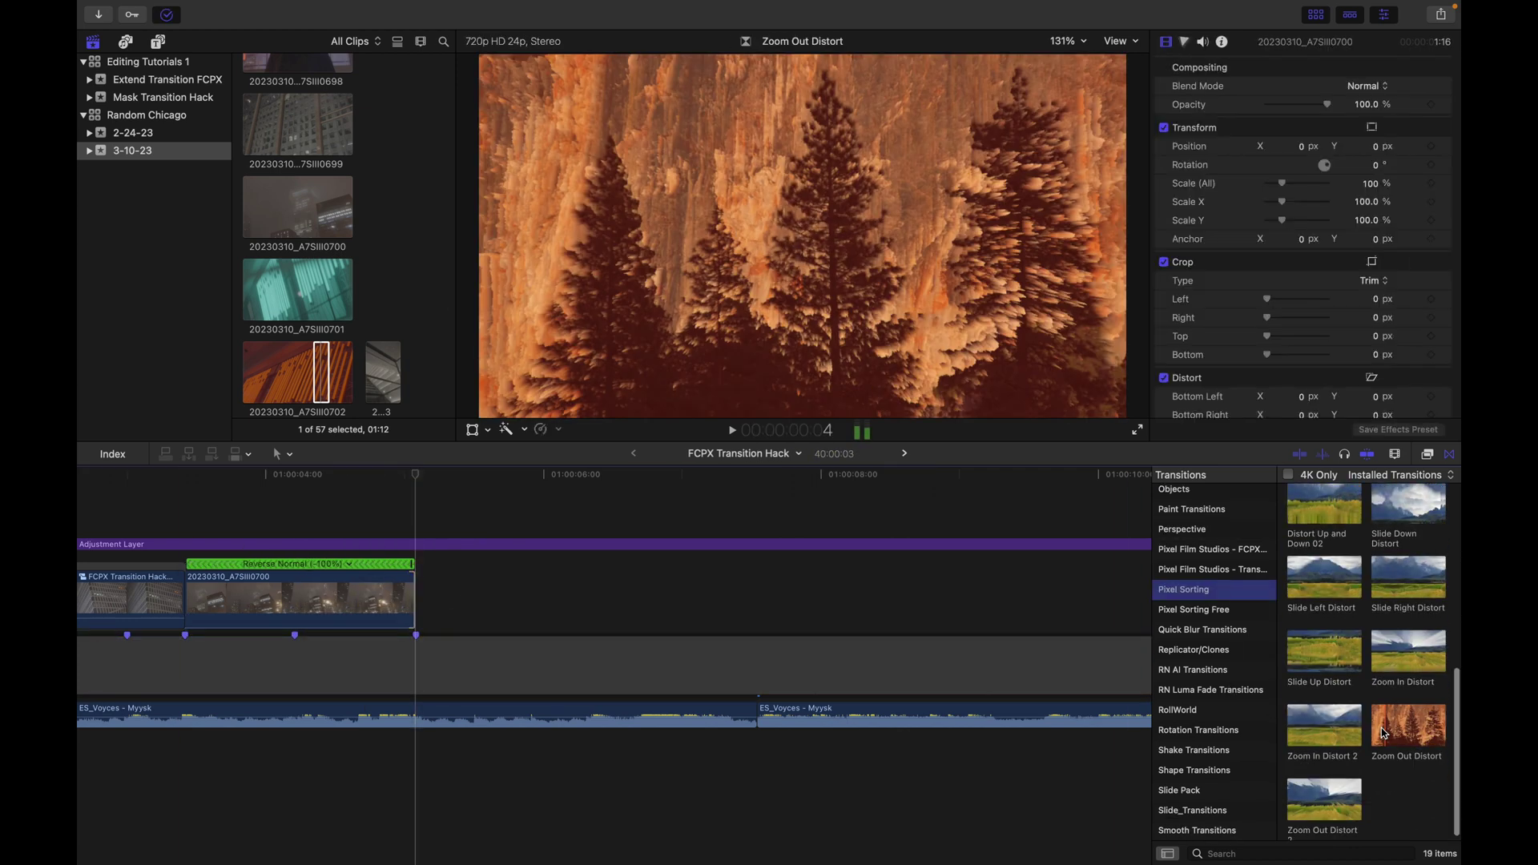
pyautogui.moveTo(1405, 733); pyautogui.dragTo(181, 590)
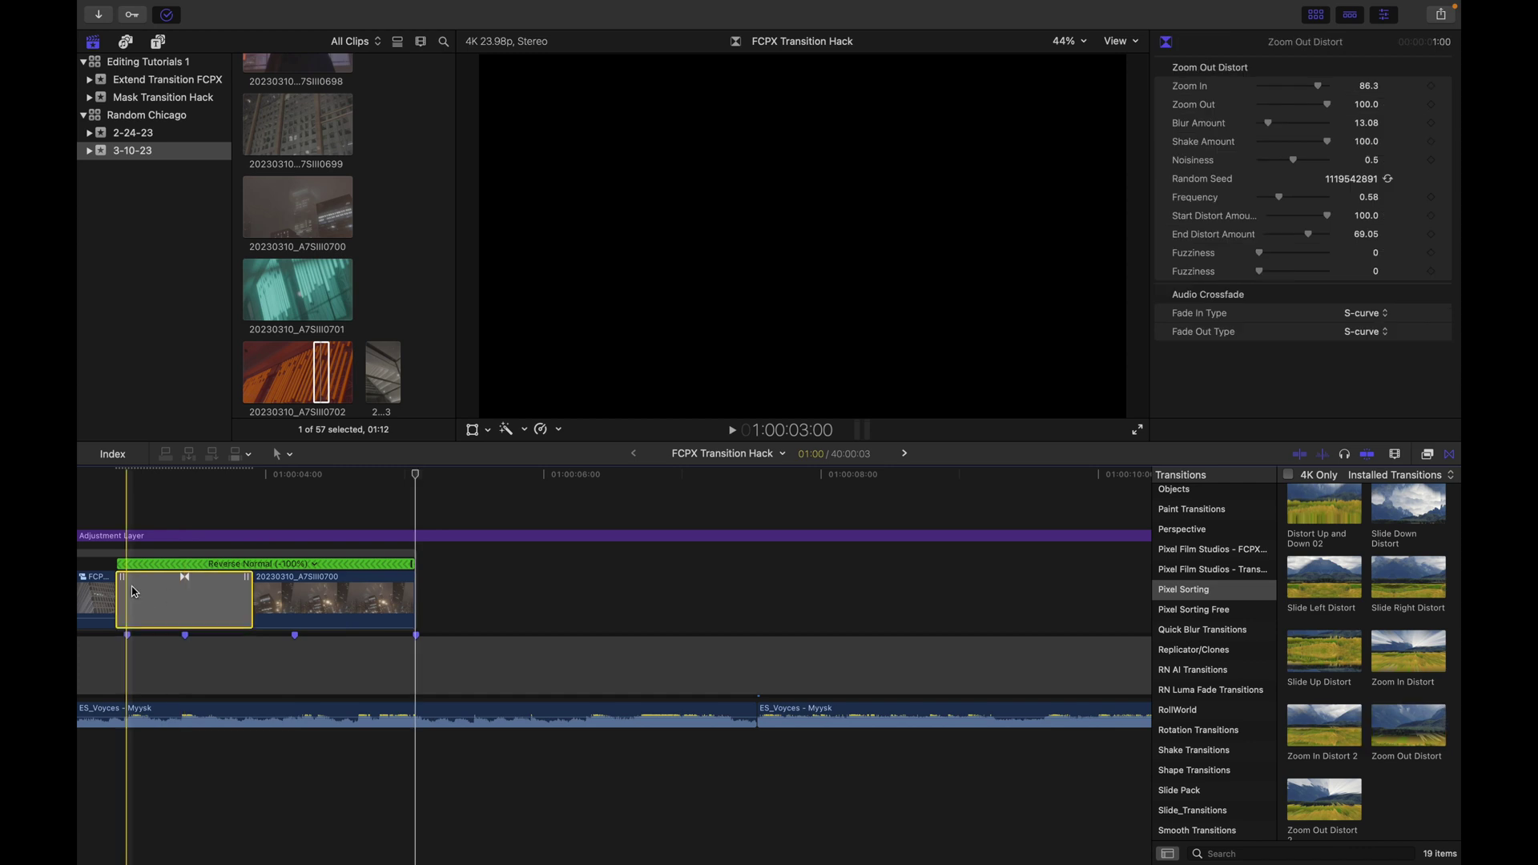
# - Lengthen the Zoom Out Distort transition to 1:07 and play it with the music
pyautogui.hscroll(-5, 160, 583)
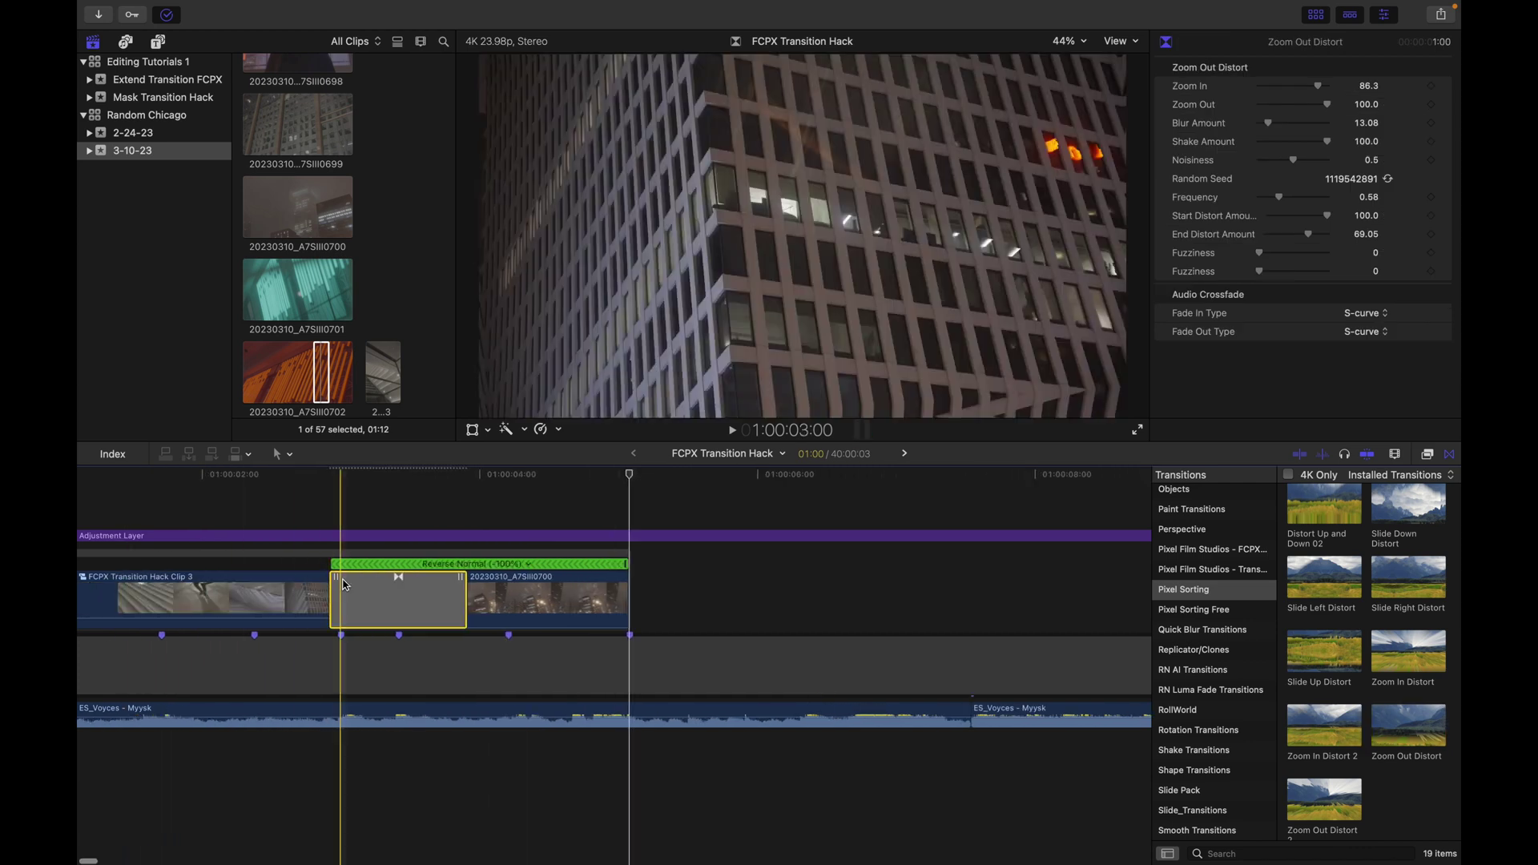
pyautogui.press('space')
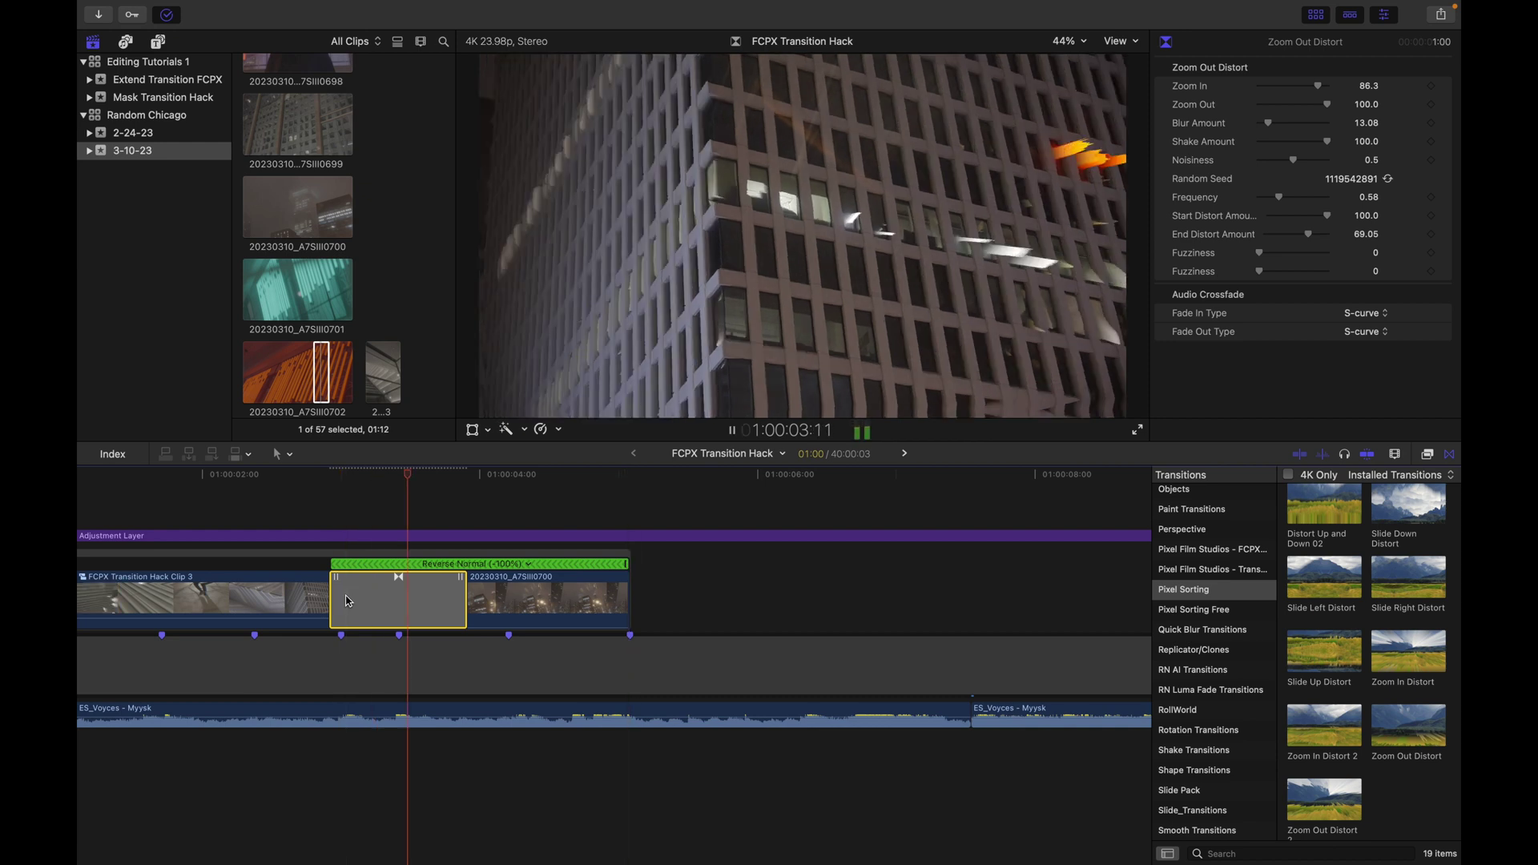
pyautogui.moveTo(332, 597); pyautogui.dragTo(311, 596)
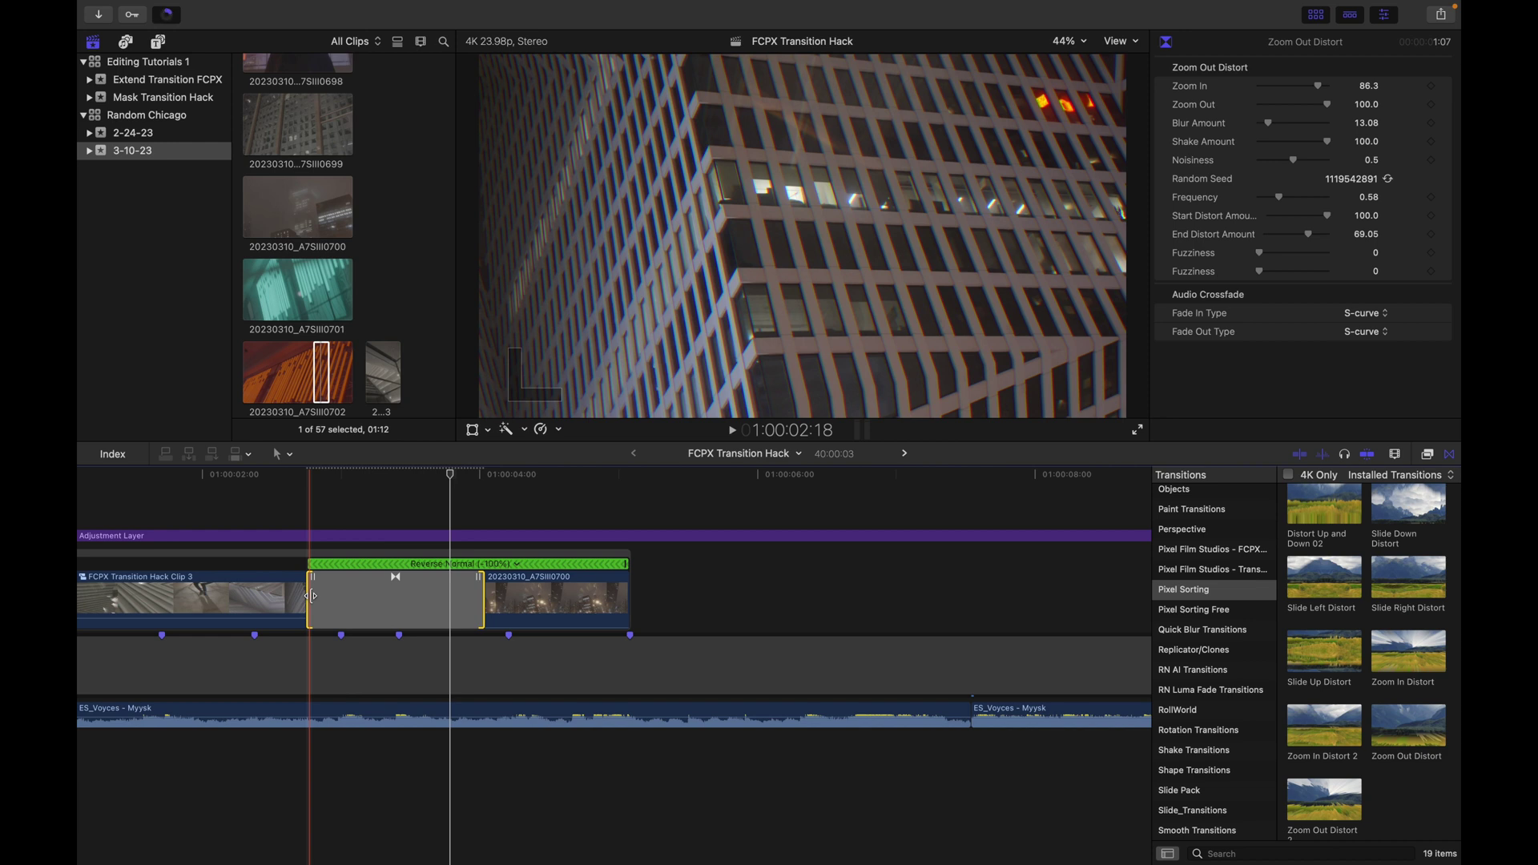
pyautogui.press('space')
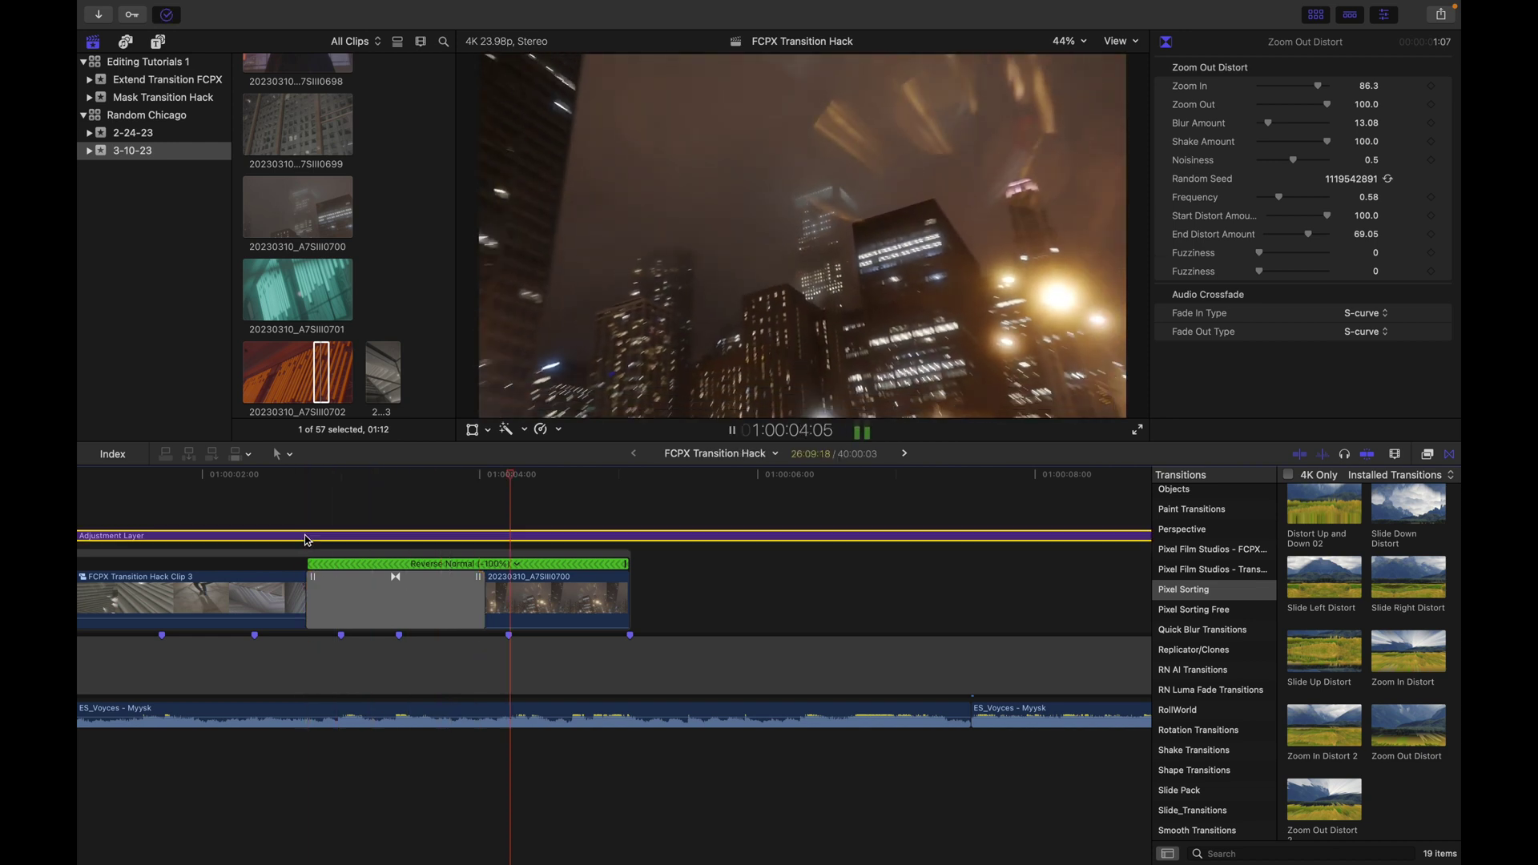
# - Extend clip 20230310_A7SIII0700 to 3:02 and nest it with FCPX Transition Hack Clip 3 and their transition as a new compound clip
pyautogui.moveTo(510, 601); pyautogui.dragTo(611, 579)
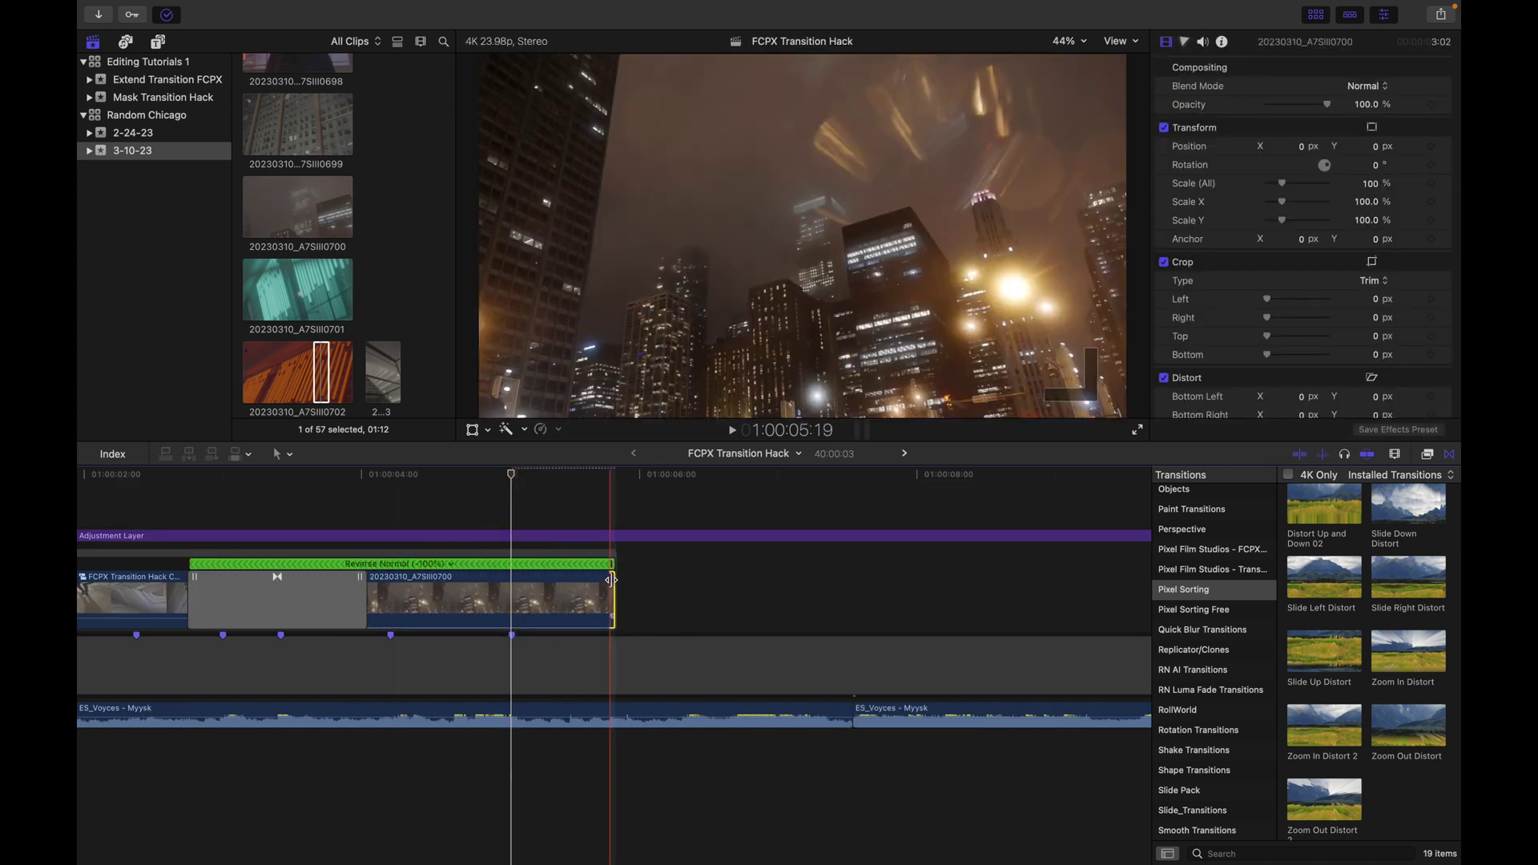
pyautogui.hscroll(-2, 681, 601)
pyautogui.press('super+minus')
pyautogui.moveTo(737, 606); pyautogui.dragTo(271, 593)
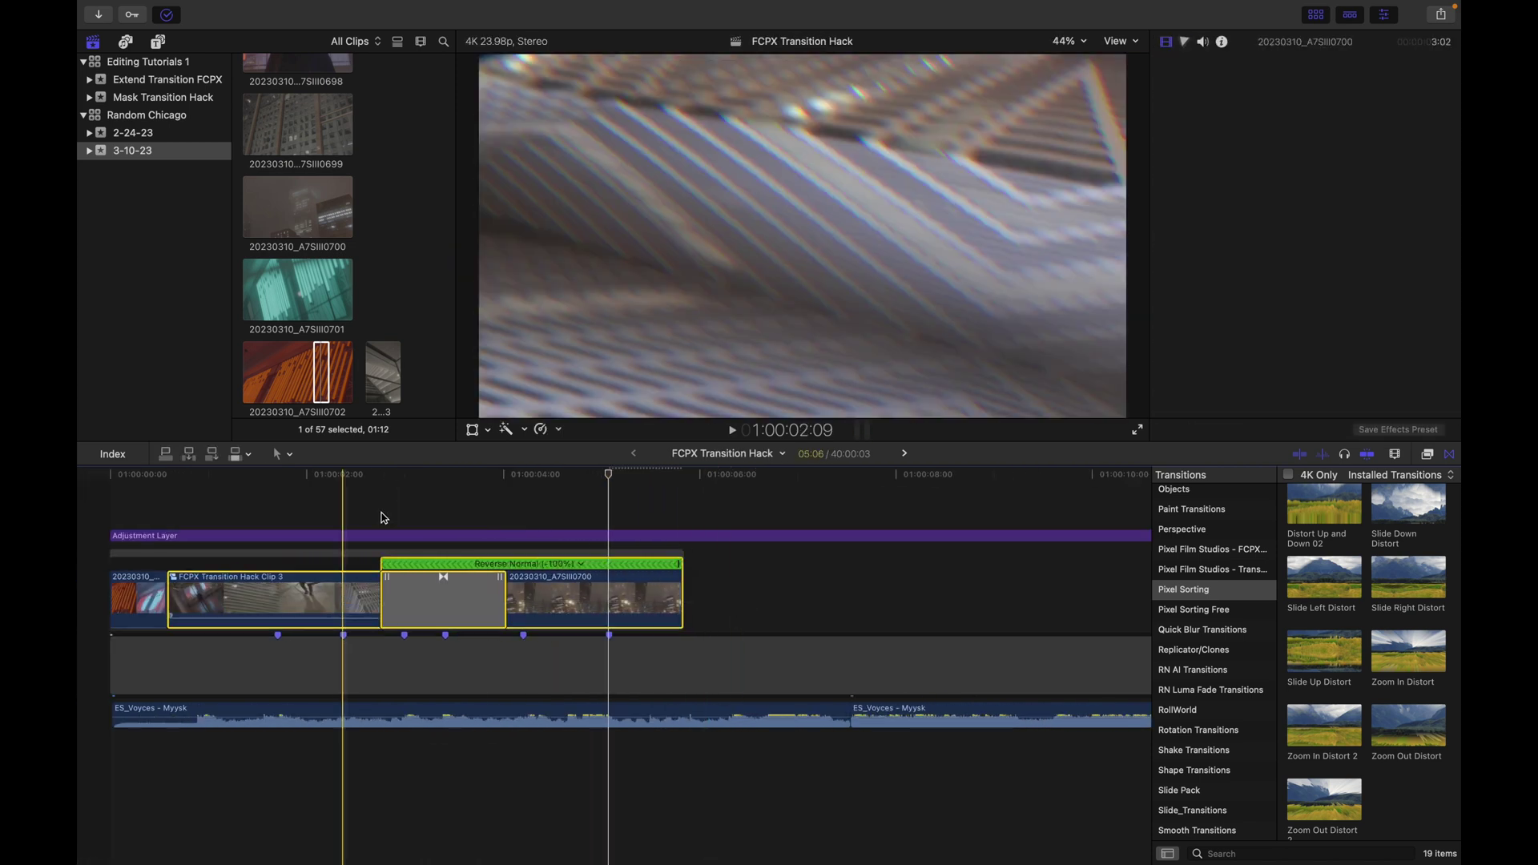
pyautogui.rightClick(347, 592)
pyautogui.click(376, 532)
pyautogui.press('Return')
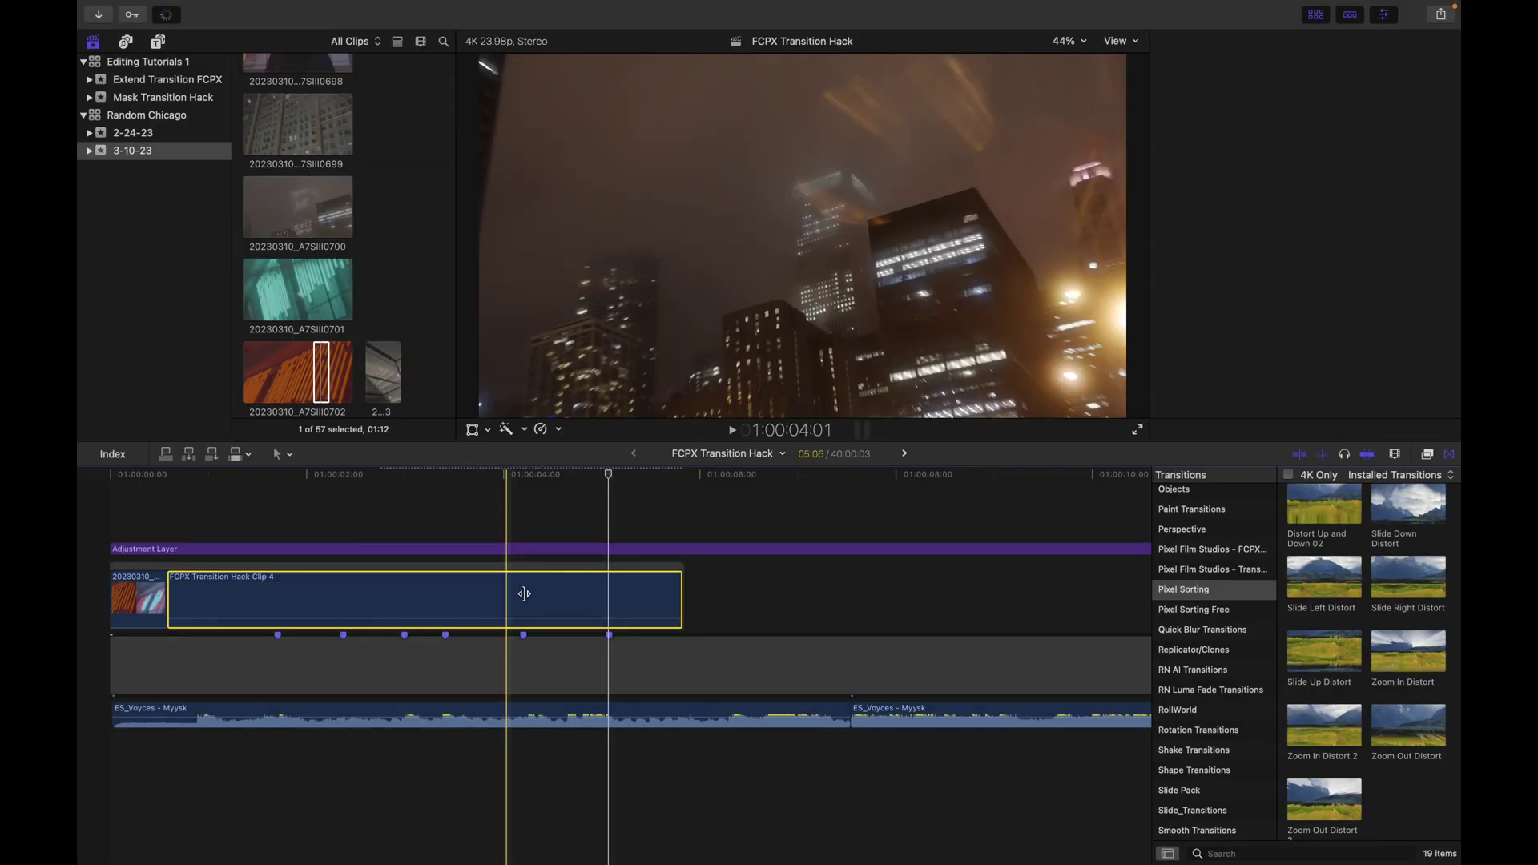
# - Trim the end of FCPX Transition Hack Clip 4 back to the preceding marker and play the Zoom Out Distort transition into clip 20230310_A7SIII0672
pyautogui.moveTo(678, 598); pyautogui.dragTo(521, 602)
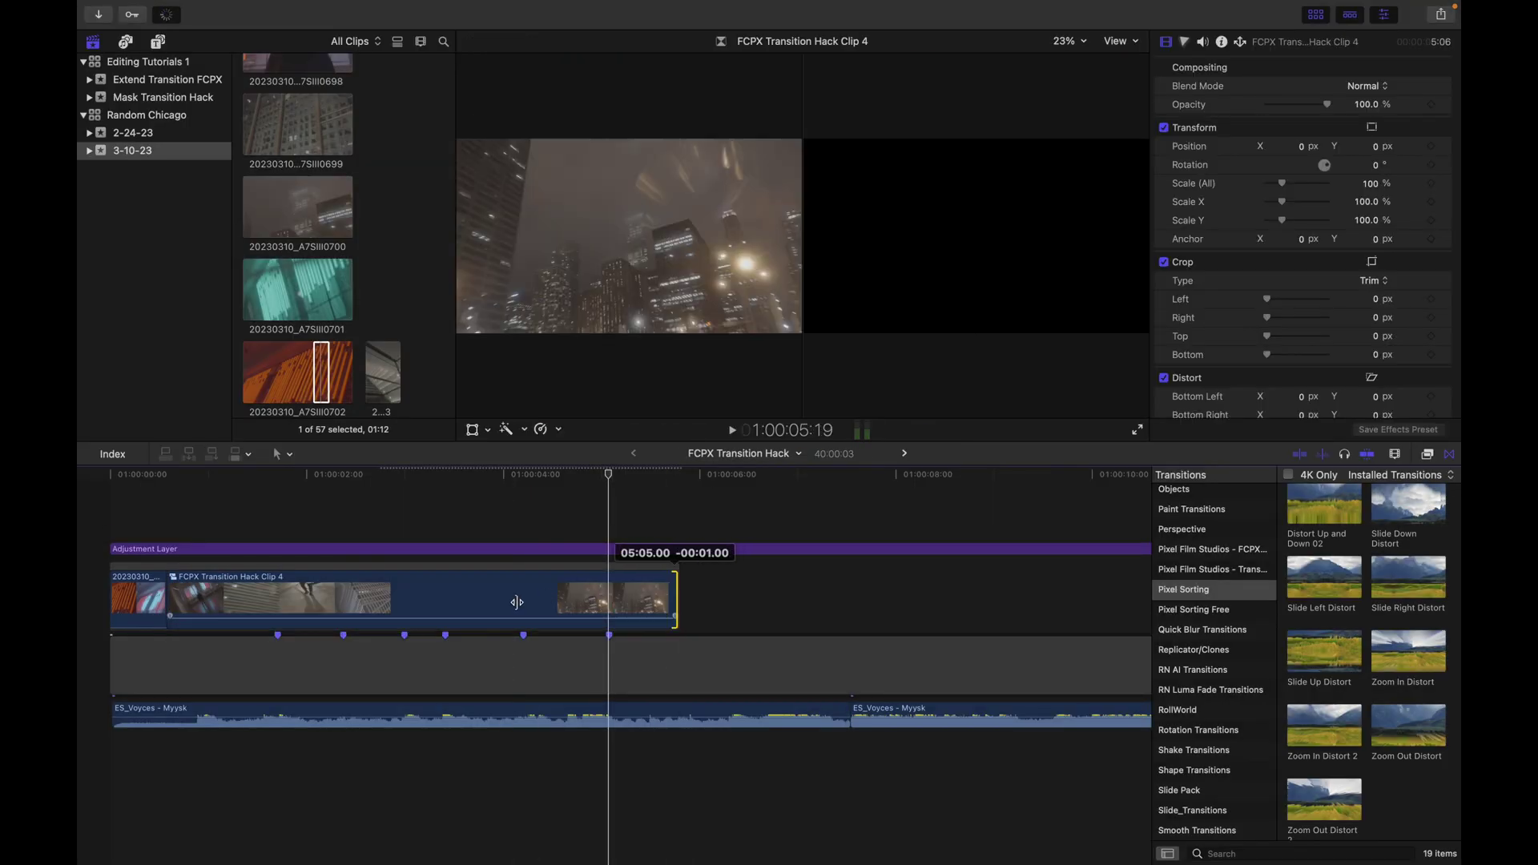
pyautogui.moveTo(517, 603); pyautogui.dragTo(521, 602)
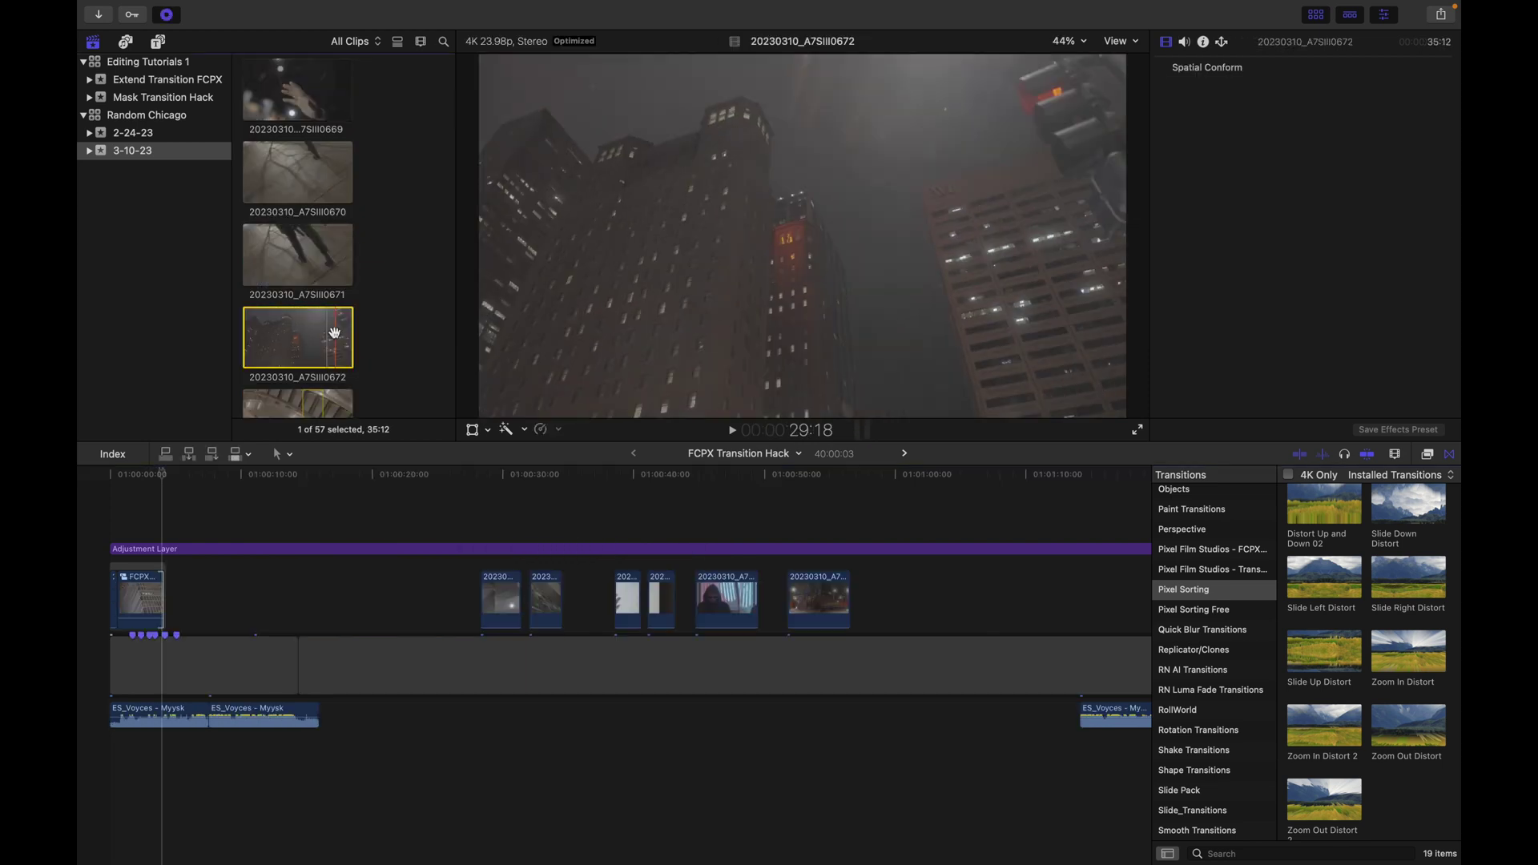
pyautogui.click(202, 593)
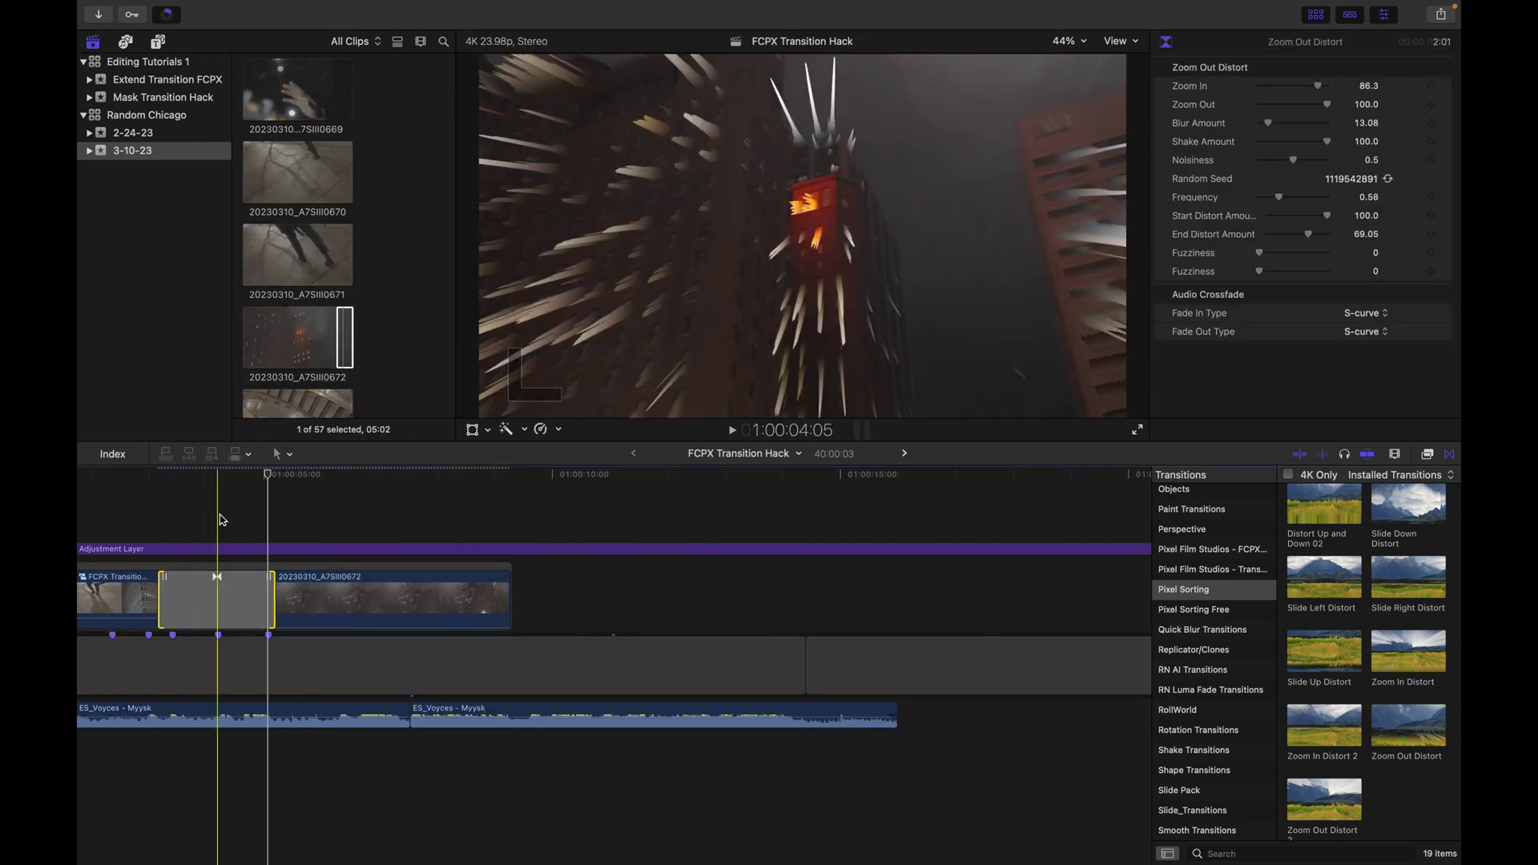
pyautogui.press('space')
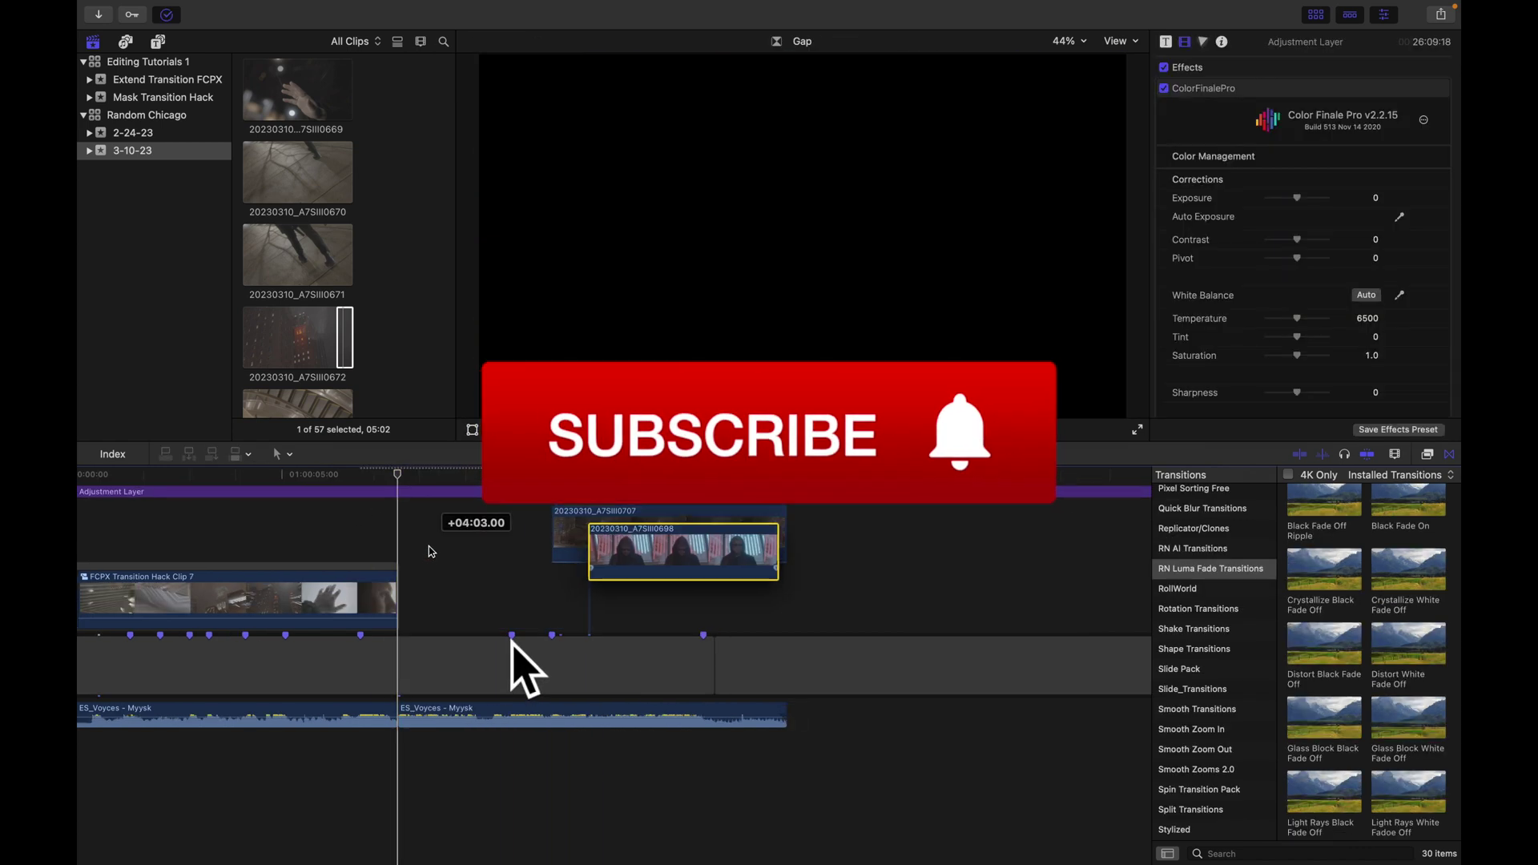
# - Place clip 20230310_A7SIII0698 directly before clip 20230310_A7SIII0707 and trim its start to the end of FCPX Transition Hack Clip 7
pyautogui.moveTo(643, 609); pyautogui.dragTo(417, 608)
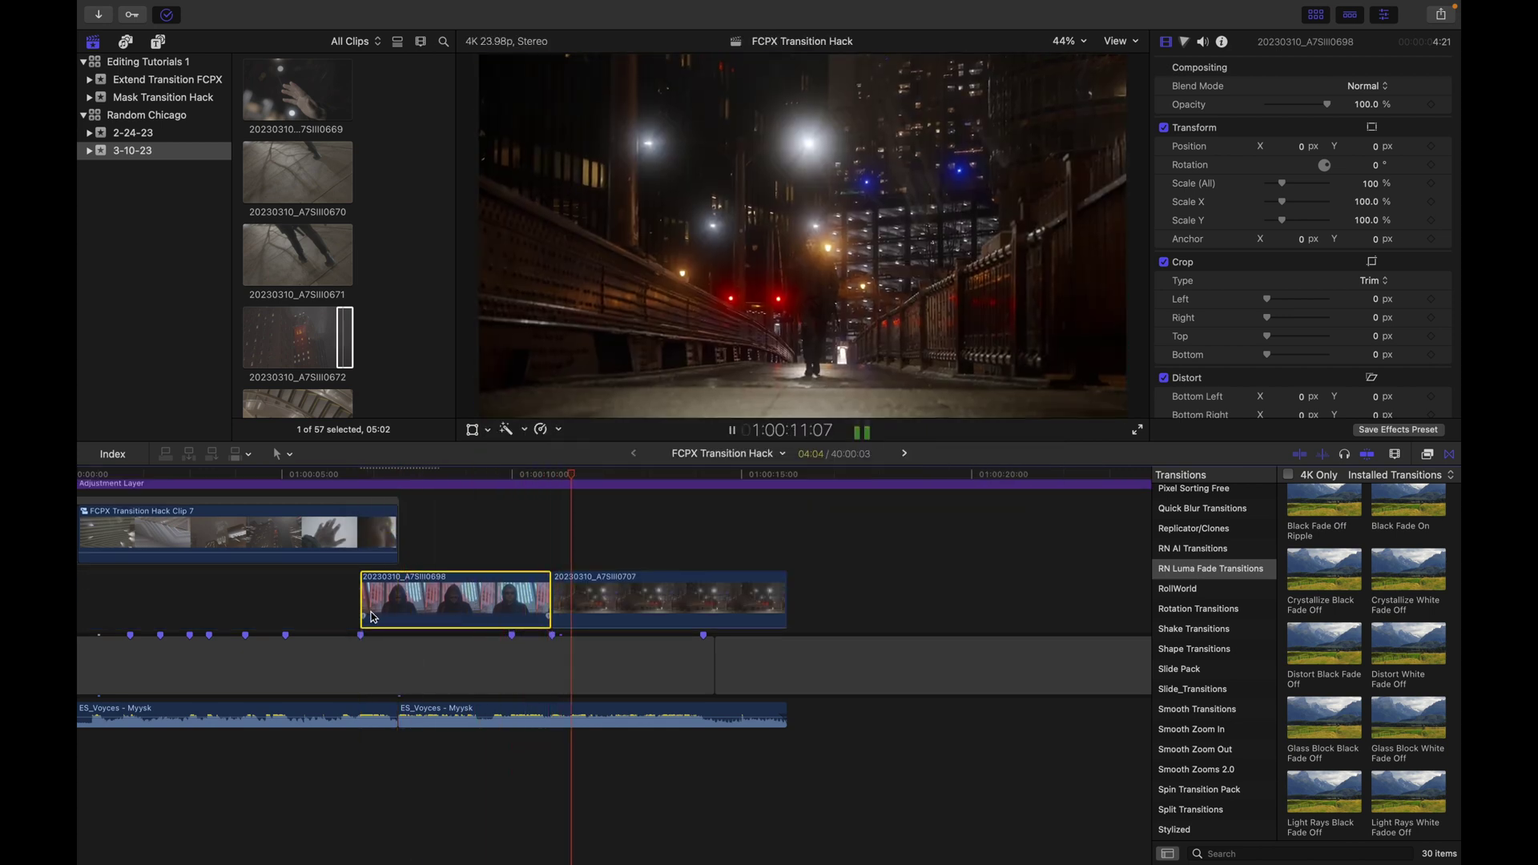
pyautogui.moveTo(363, 613); pyautogui.dragTo(400, 609)
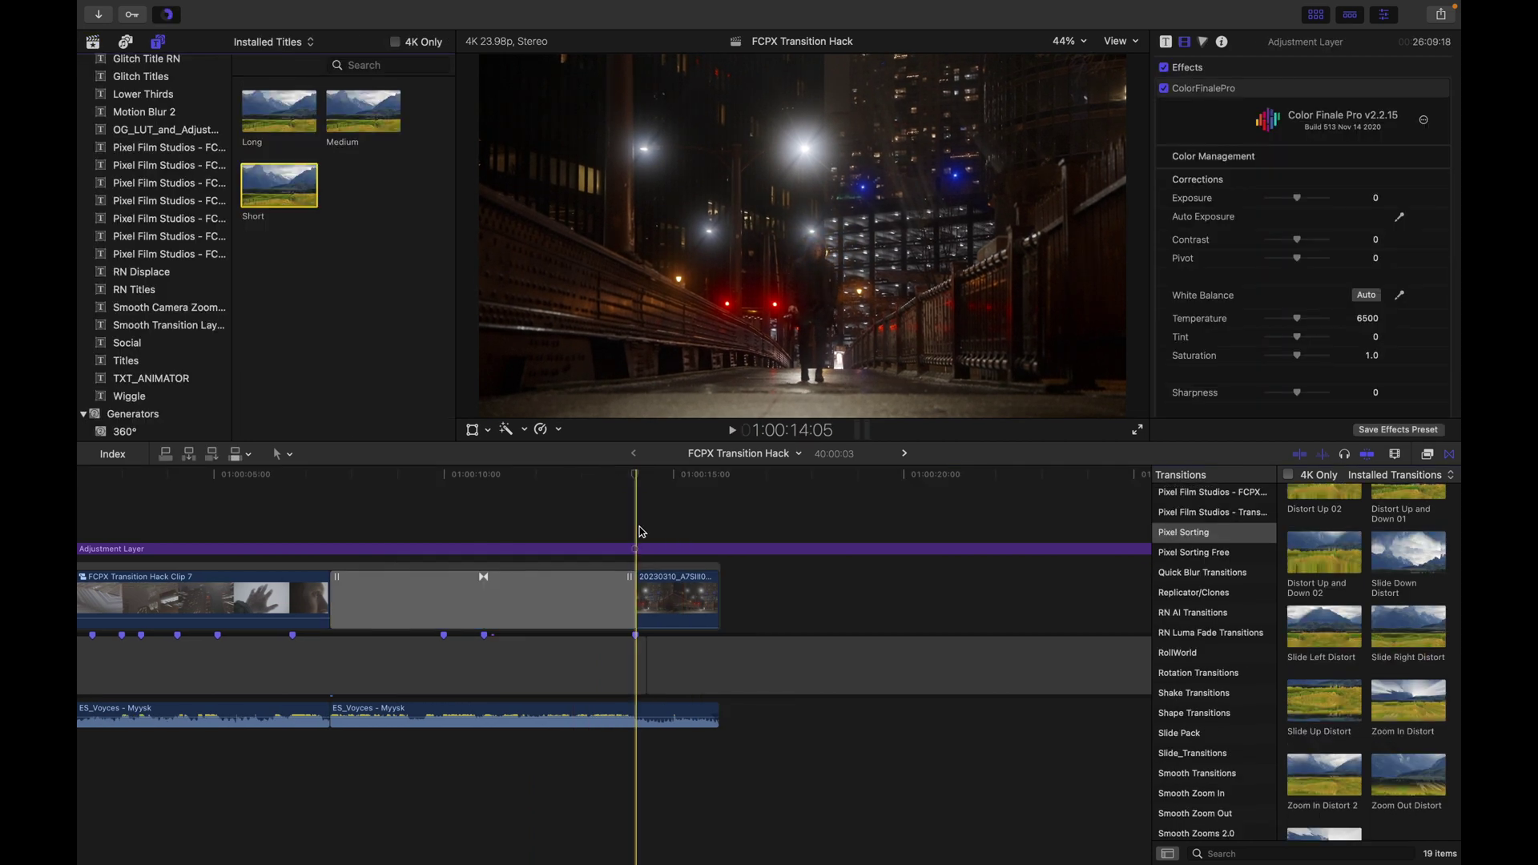
# - Play the transition between FCPX Transition Hack Clip 7 and the final clip repeatedly to check it against the music
pyautogui.click(422, 522)
pyautogui.press('space')
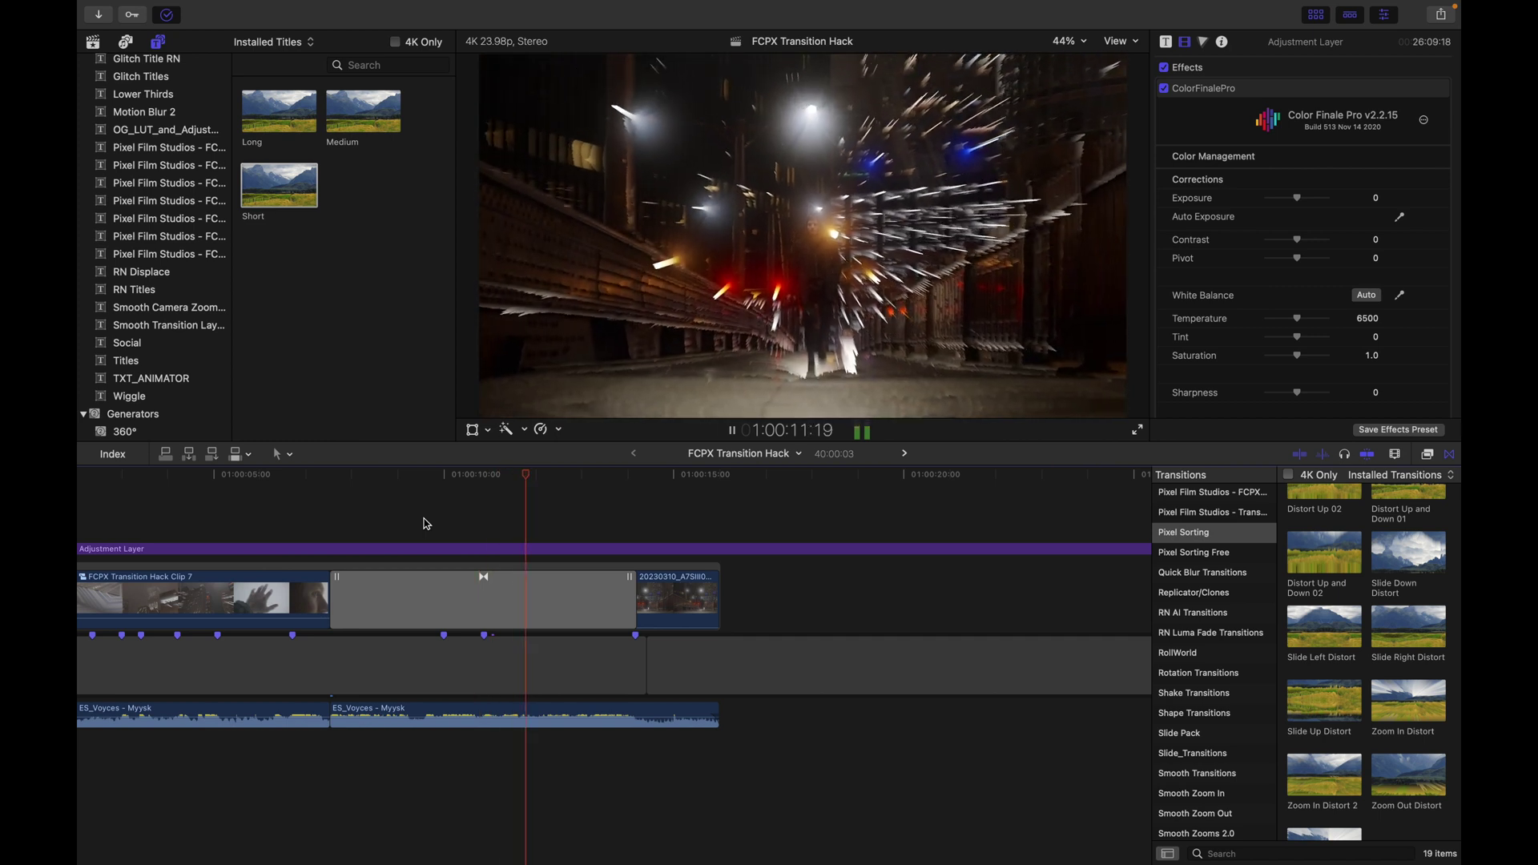
pyautogui.click(371, 517)
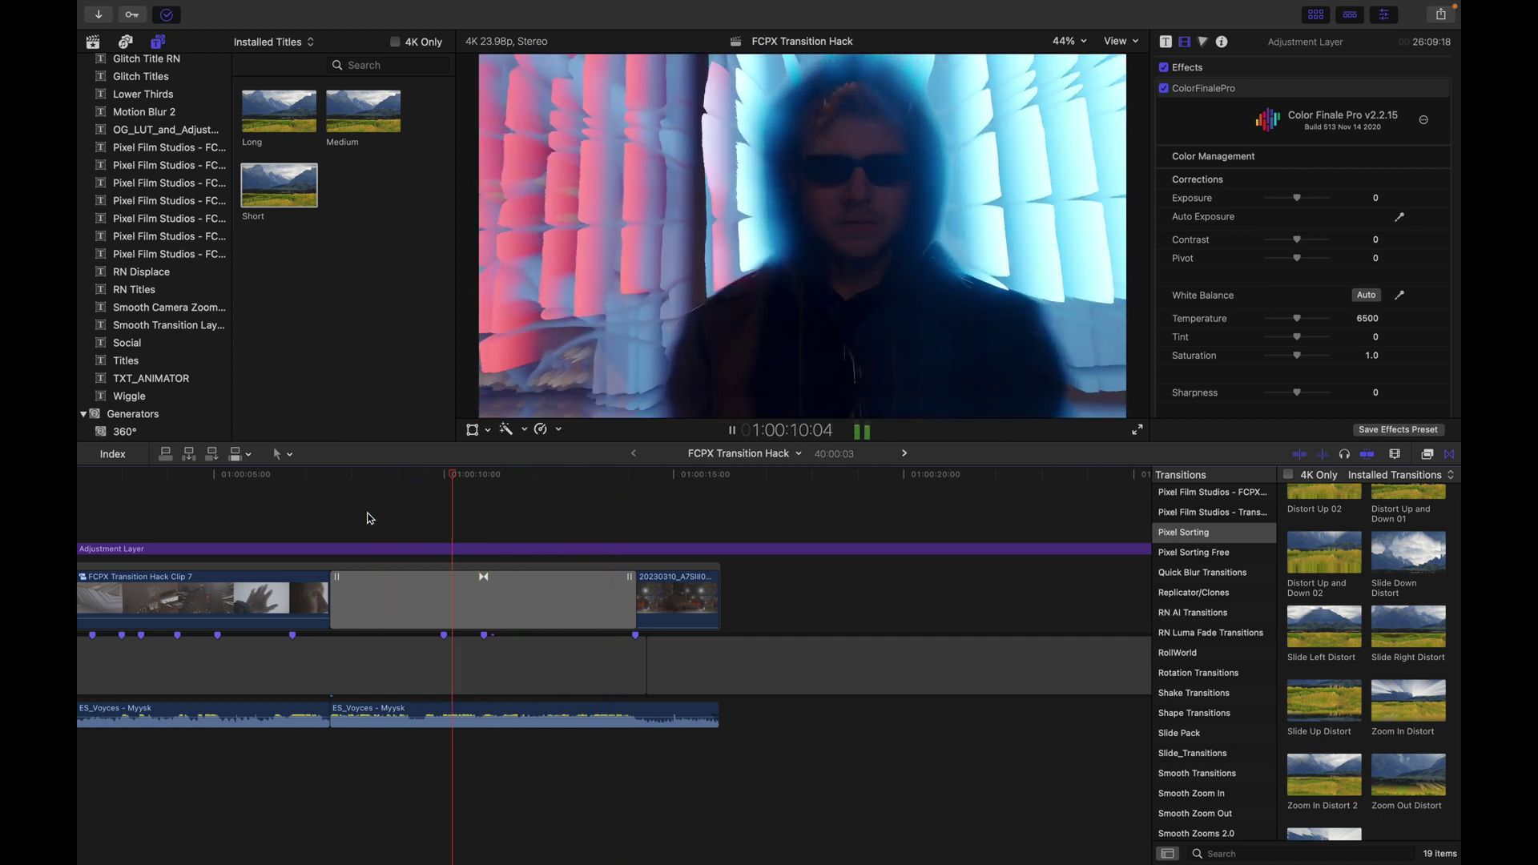
pyautogui.click(340, 514)
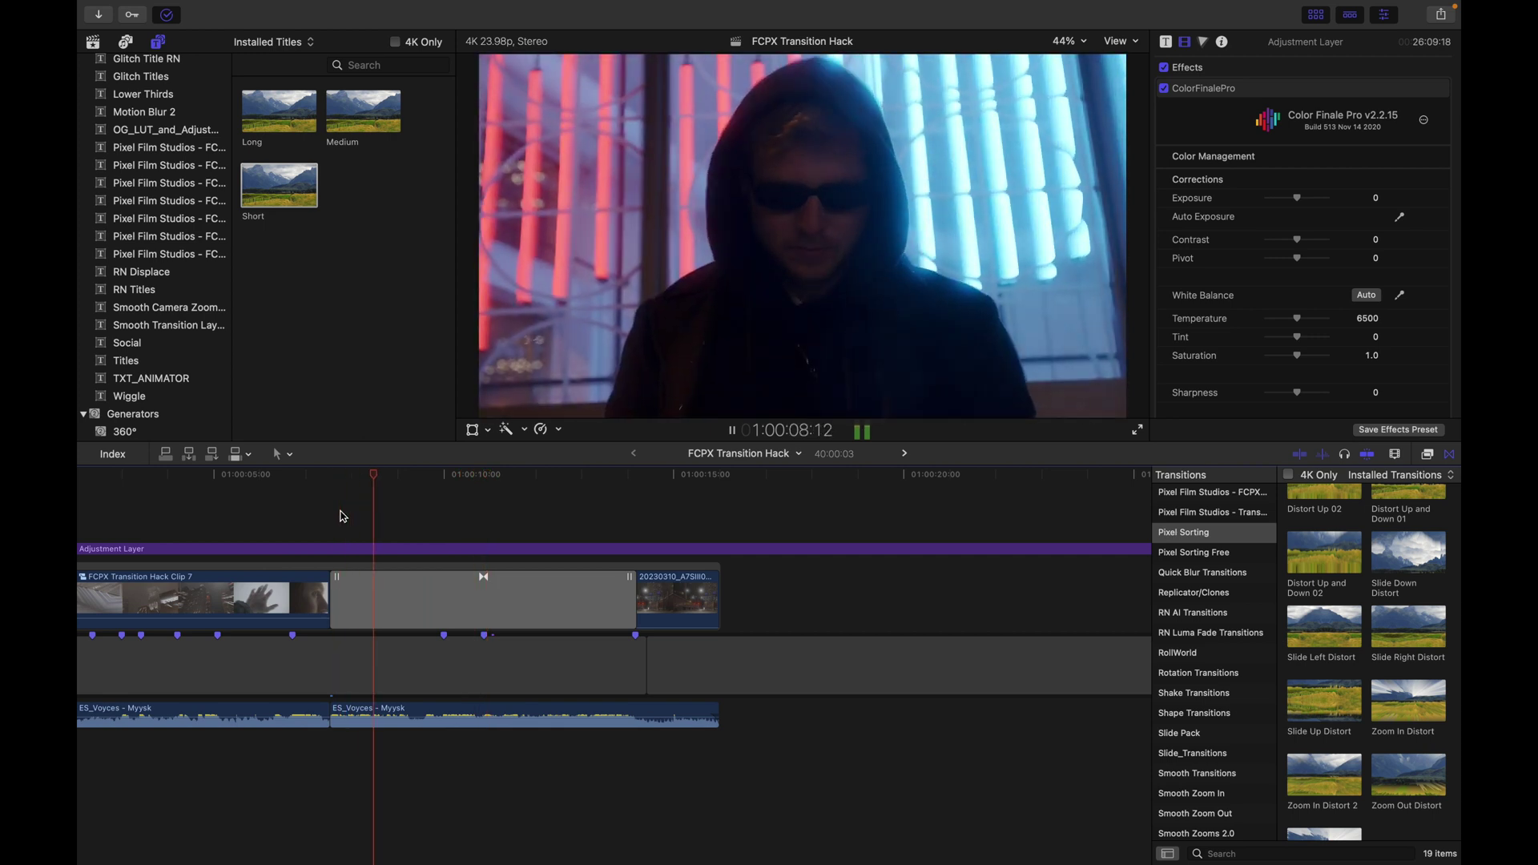
pyautogui.click(297, 513)
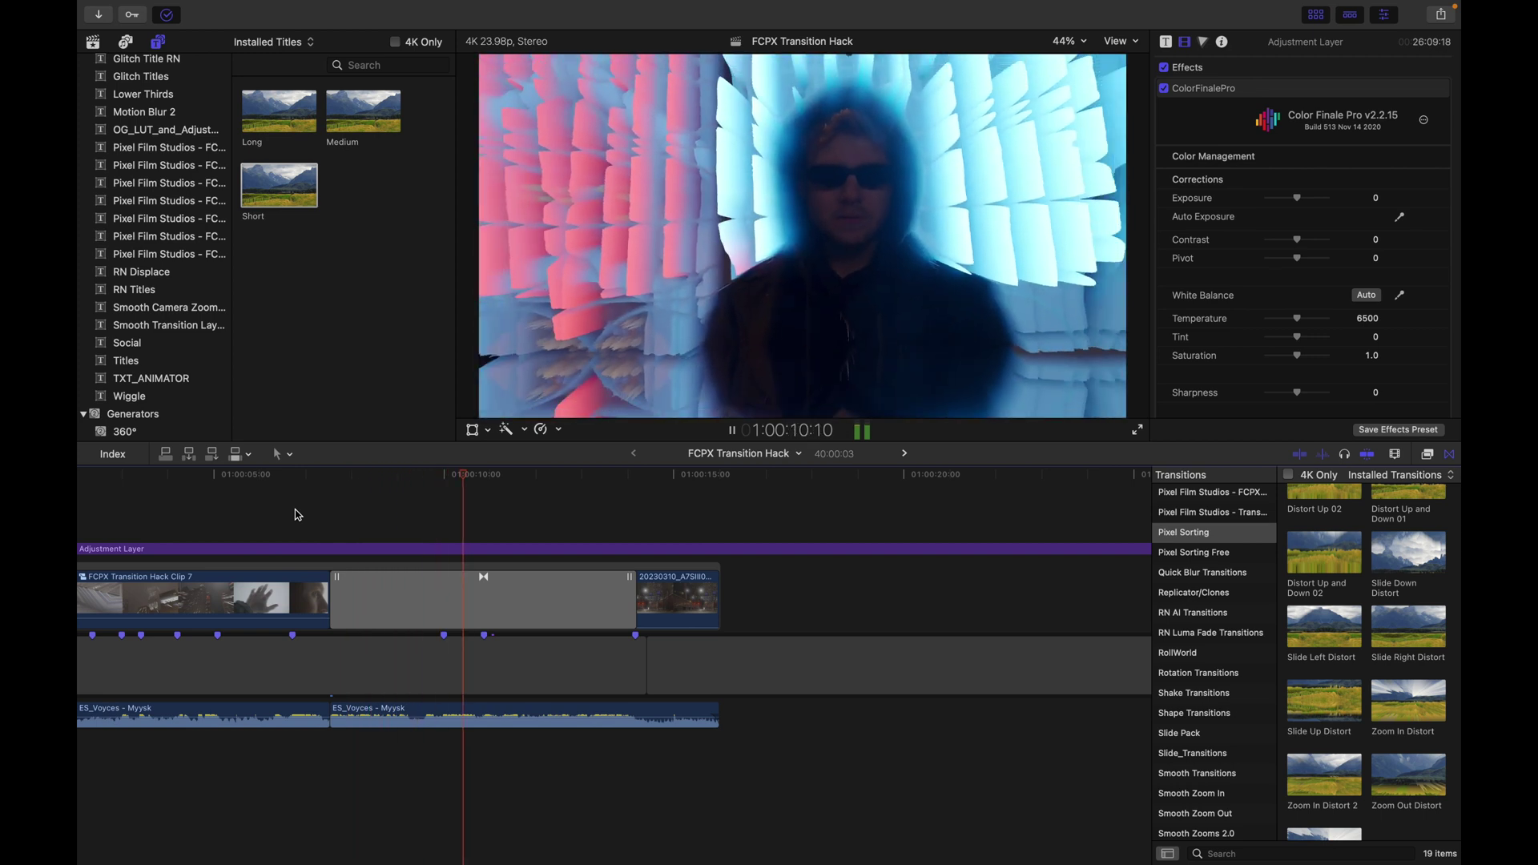
# - Add the Short title above the adjustment layer, starting at the marker at 01:00:14:04
pyautogui.moveTo(278, 185); pyautogui.dragTo(717, 530)
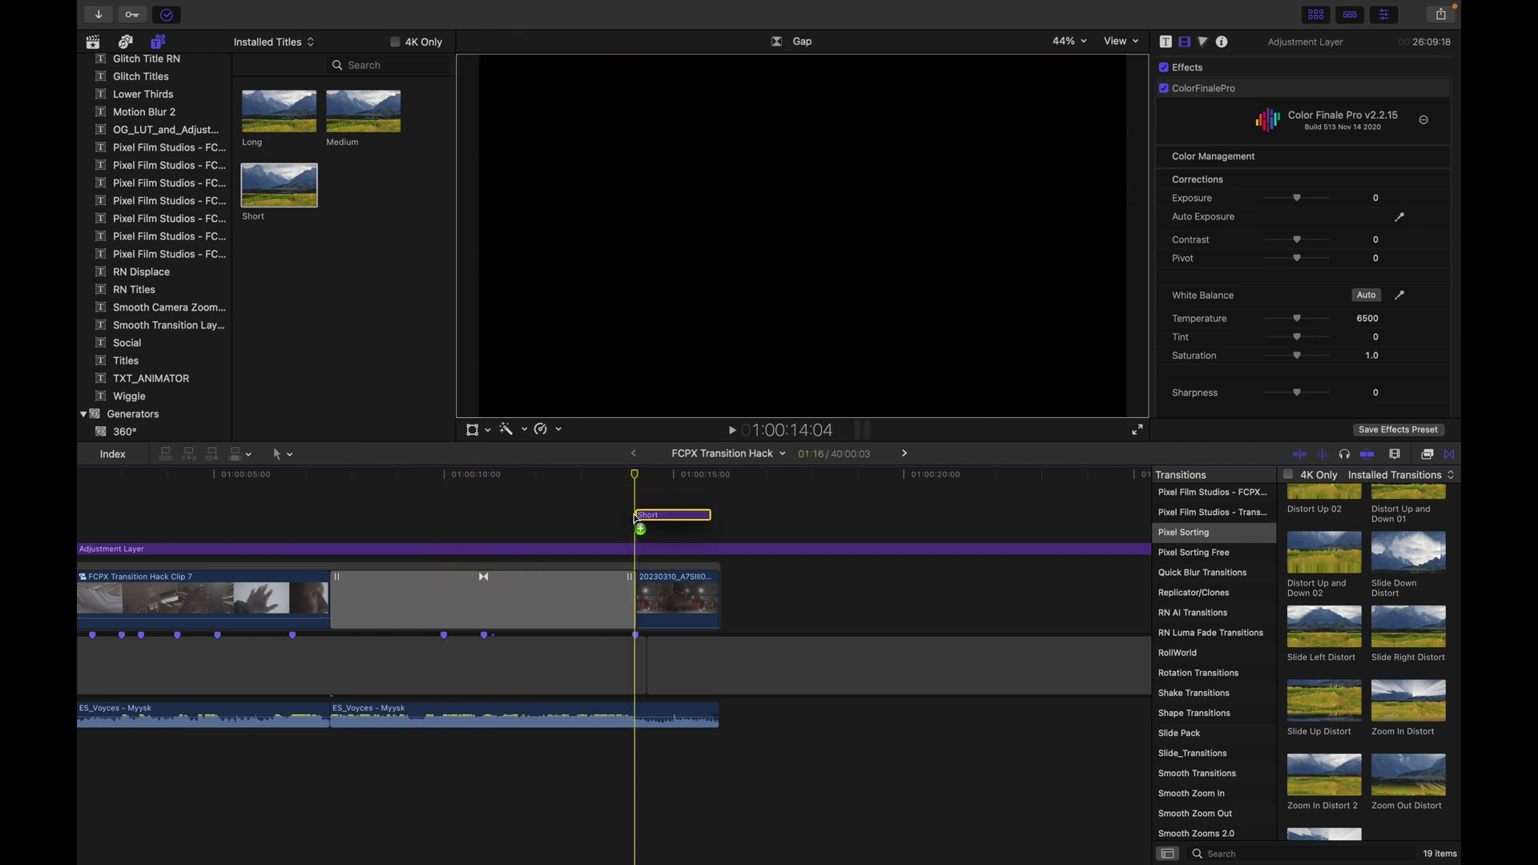
pyautogui.click(646, 514)
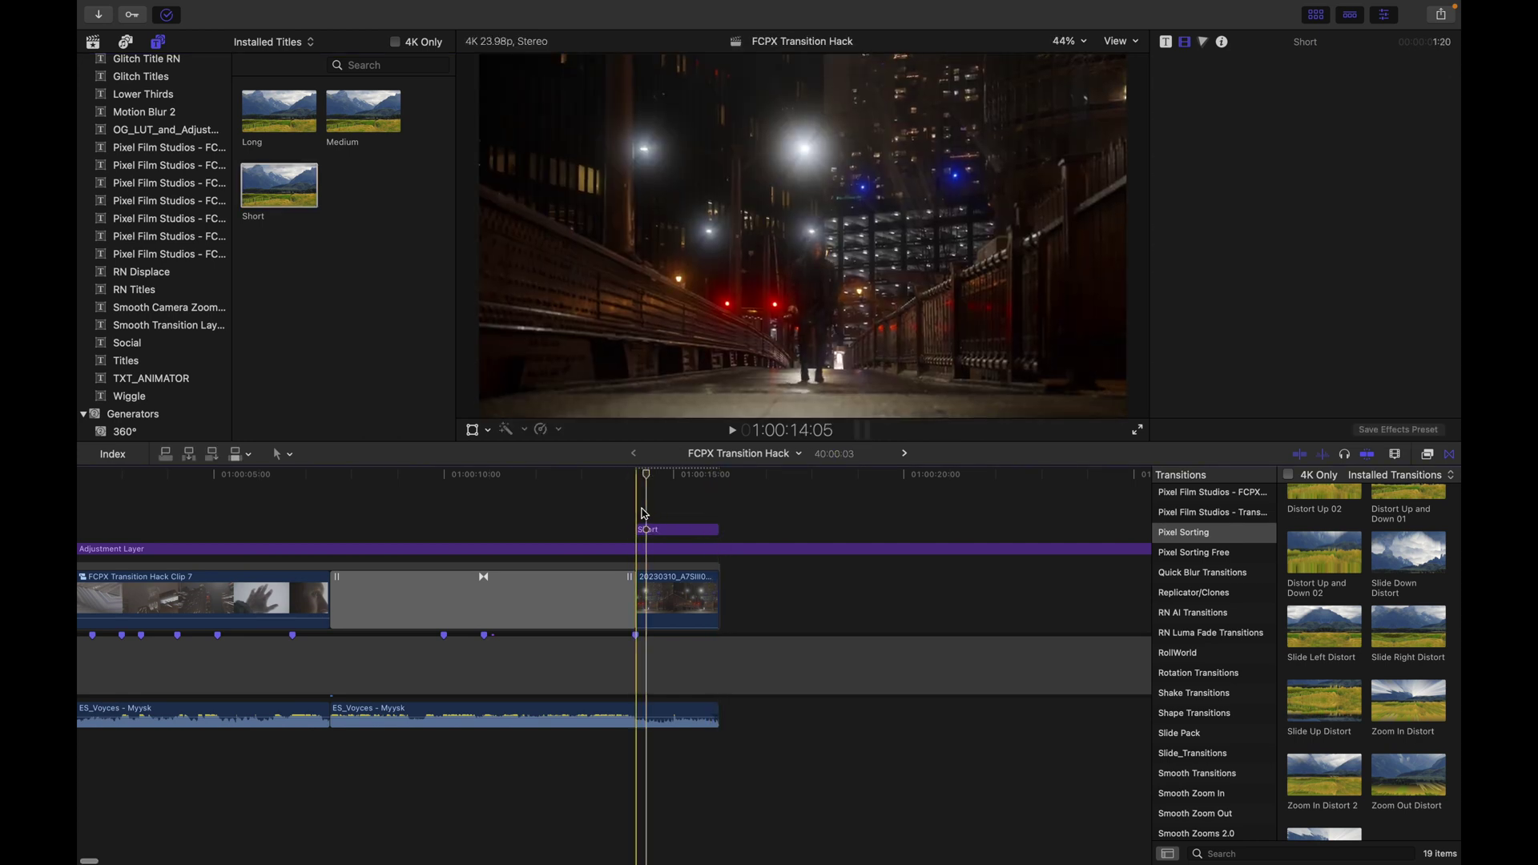
pyautogui.press('super+=')
pyautogui.press('super+=')
pyautogui.press('super+=')
# - Keyframe the Short title's opacity from 100% at its start to 0% at 01:00:15:23
pyautogui.click(632, 530)
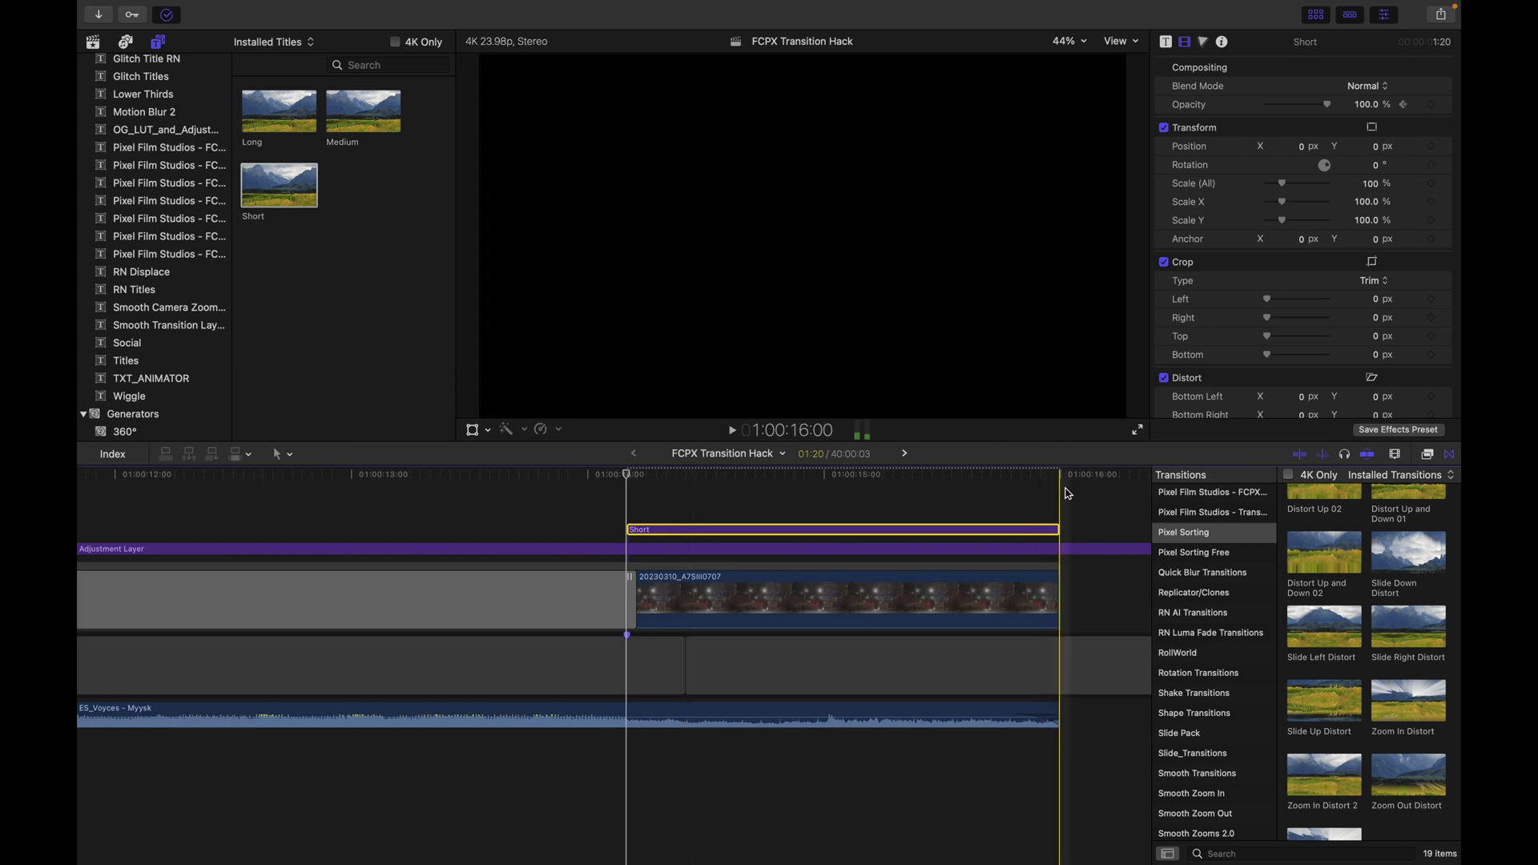
pyautogui.press('Left')
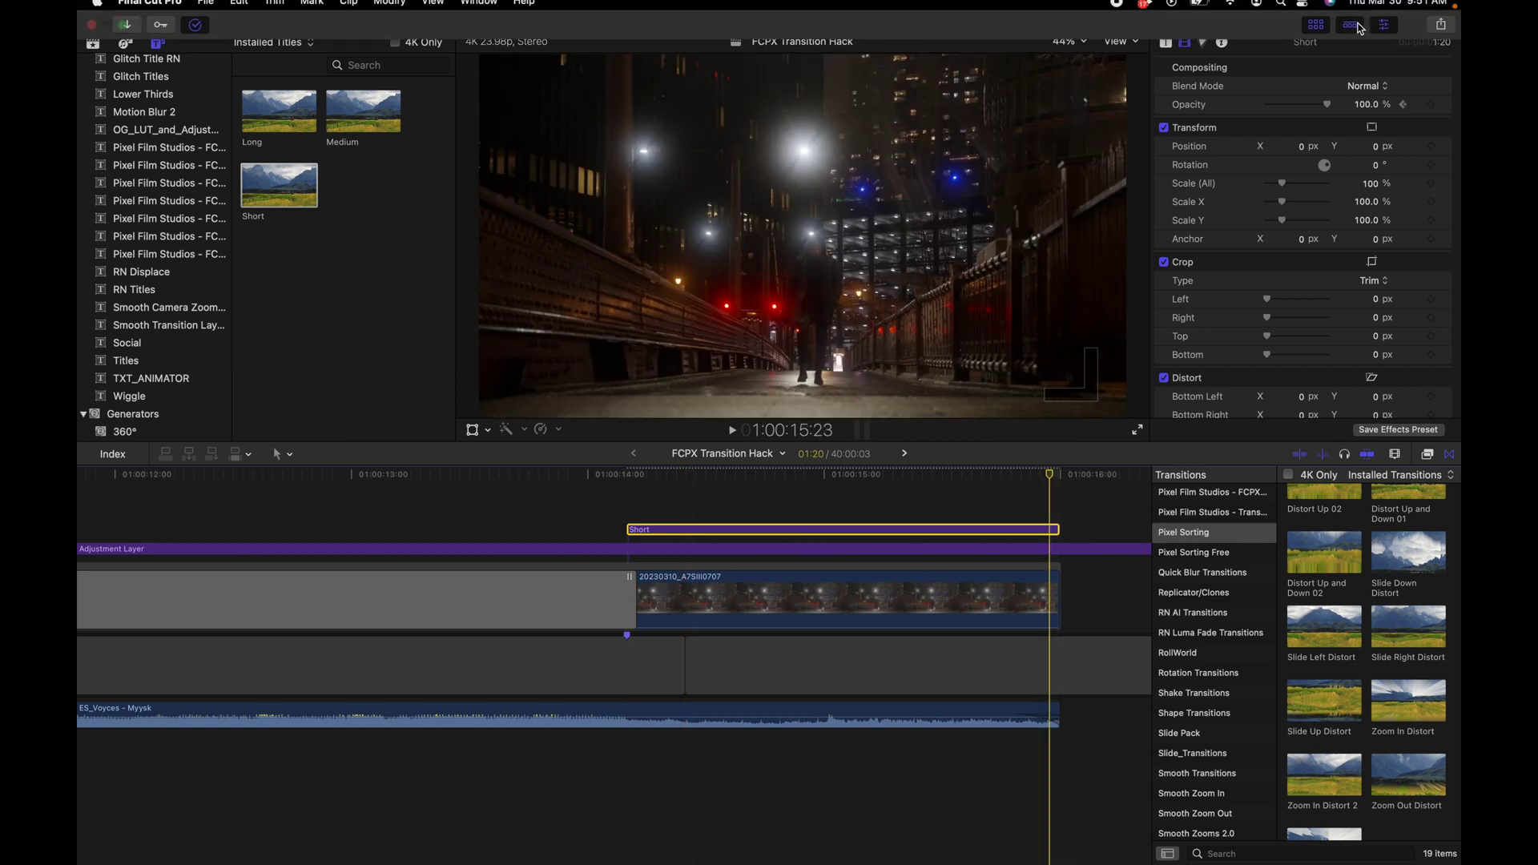
pyautogui.moveTo(1323, 104); pyautogui.dragTo(1266, 104)
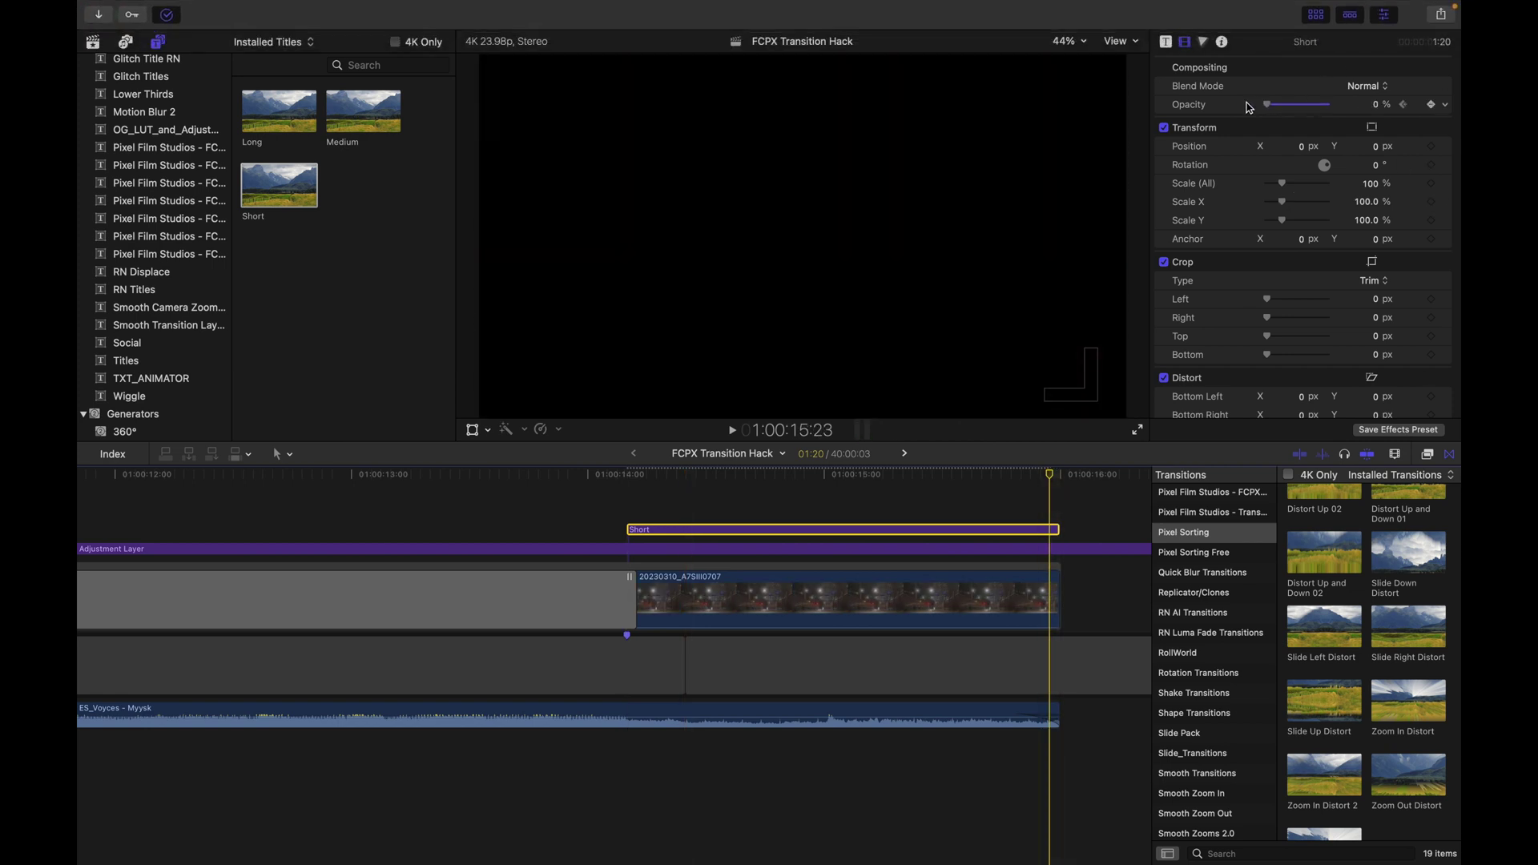
# - Split the adjustment layer at the end of clip 20230310_A7SIII0707 and delete the part beyond it
pyautogui.press('b')
pyautogui.click(1060, 556)
pyautogui.press('a')
pyautogui.click(1096, 626)
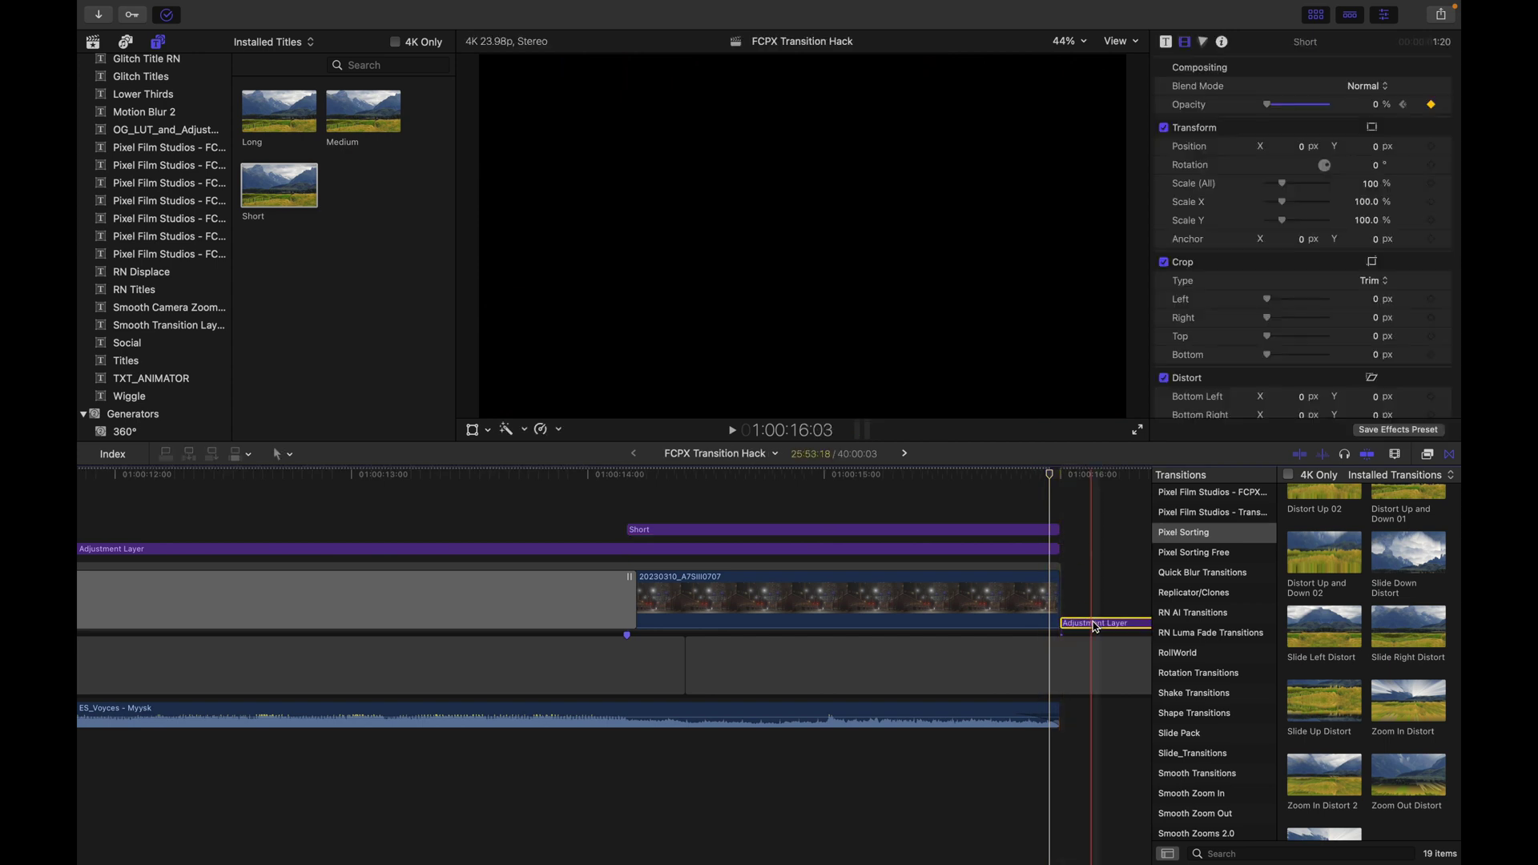
pyautogui.press('Delete')
# - Blade the Short title into single-frame pieces from the marker at 01:00:14:04 toward its end
pyautogui.click(629, 515)
pyautogui.press('b')
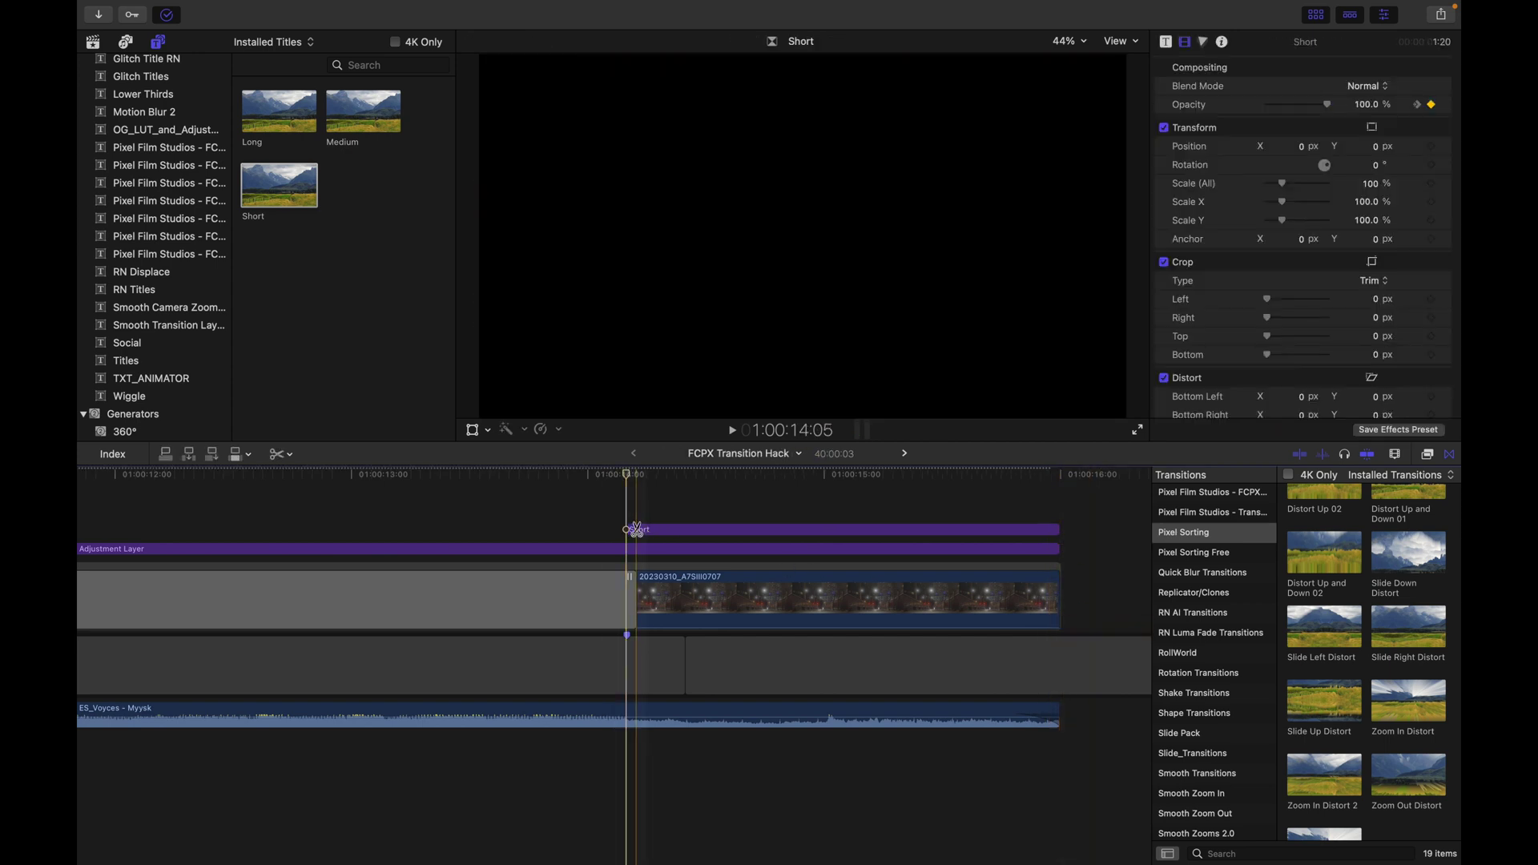
pyautogui.click(656, 529)
pyautogui.click(666, 529)
pyautogui.click(680, 530)
pyautogui.press('super+equal')
pyautogui.click(689, 530)
pyautogui.click(701, 529)
pyautogui.click(713, 530)
pyautogui.click(725, 529)
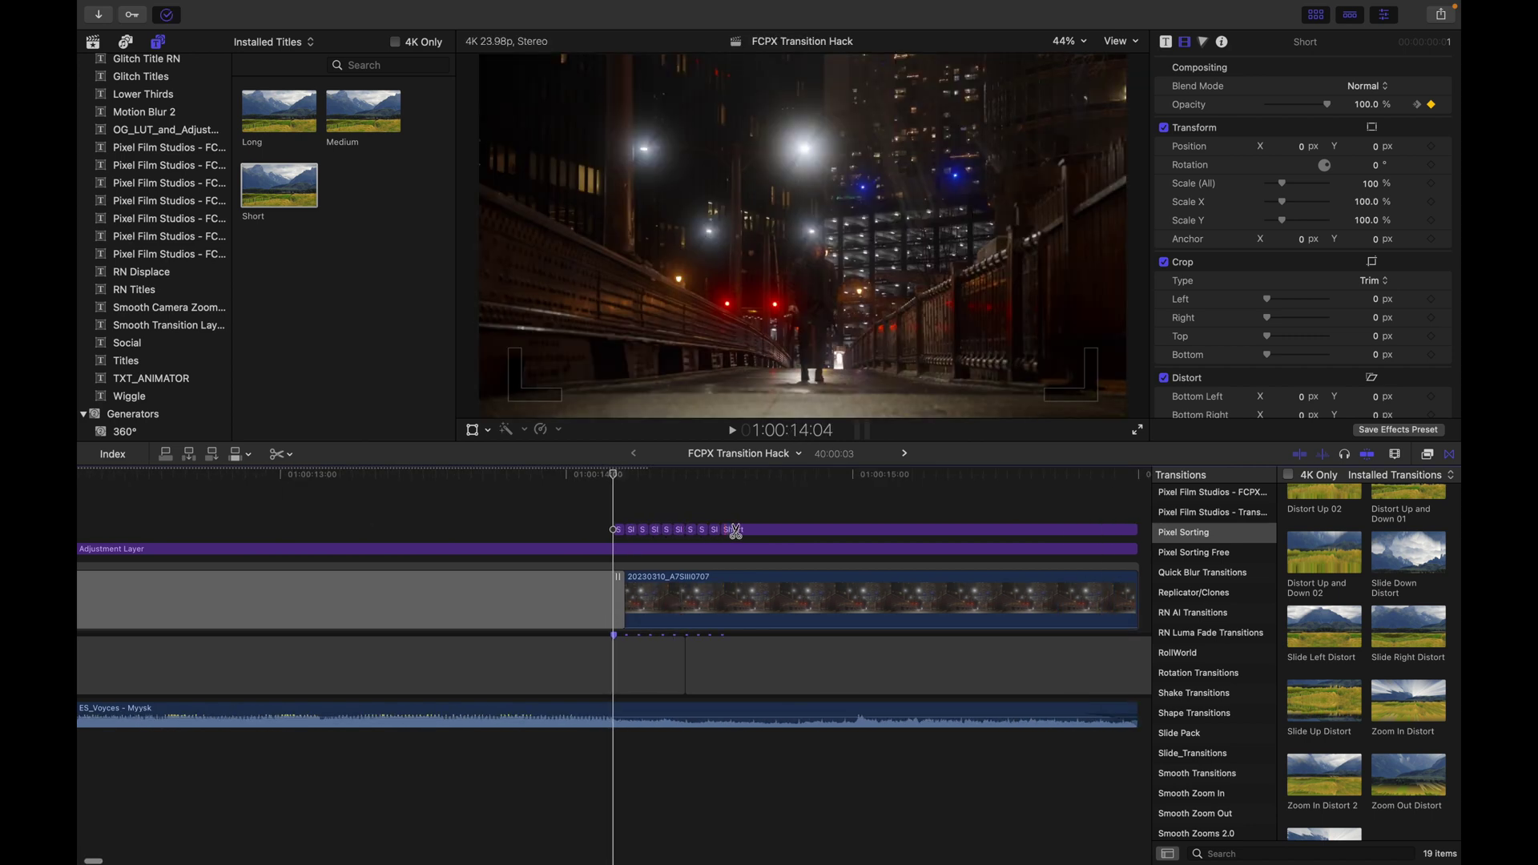
pyautogui.click(737, 530)
pyautogui.click(750, 530)
pyautogui.click(761, 529)
pyautogui.click(773, 530)
pyautogui.click(785, 530)
pyautogui.click(798, 529)
pyautogui.click(817, 530)
pyautogui.click(830, 530)
pyautogui.click(852, 529)
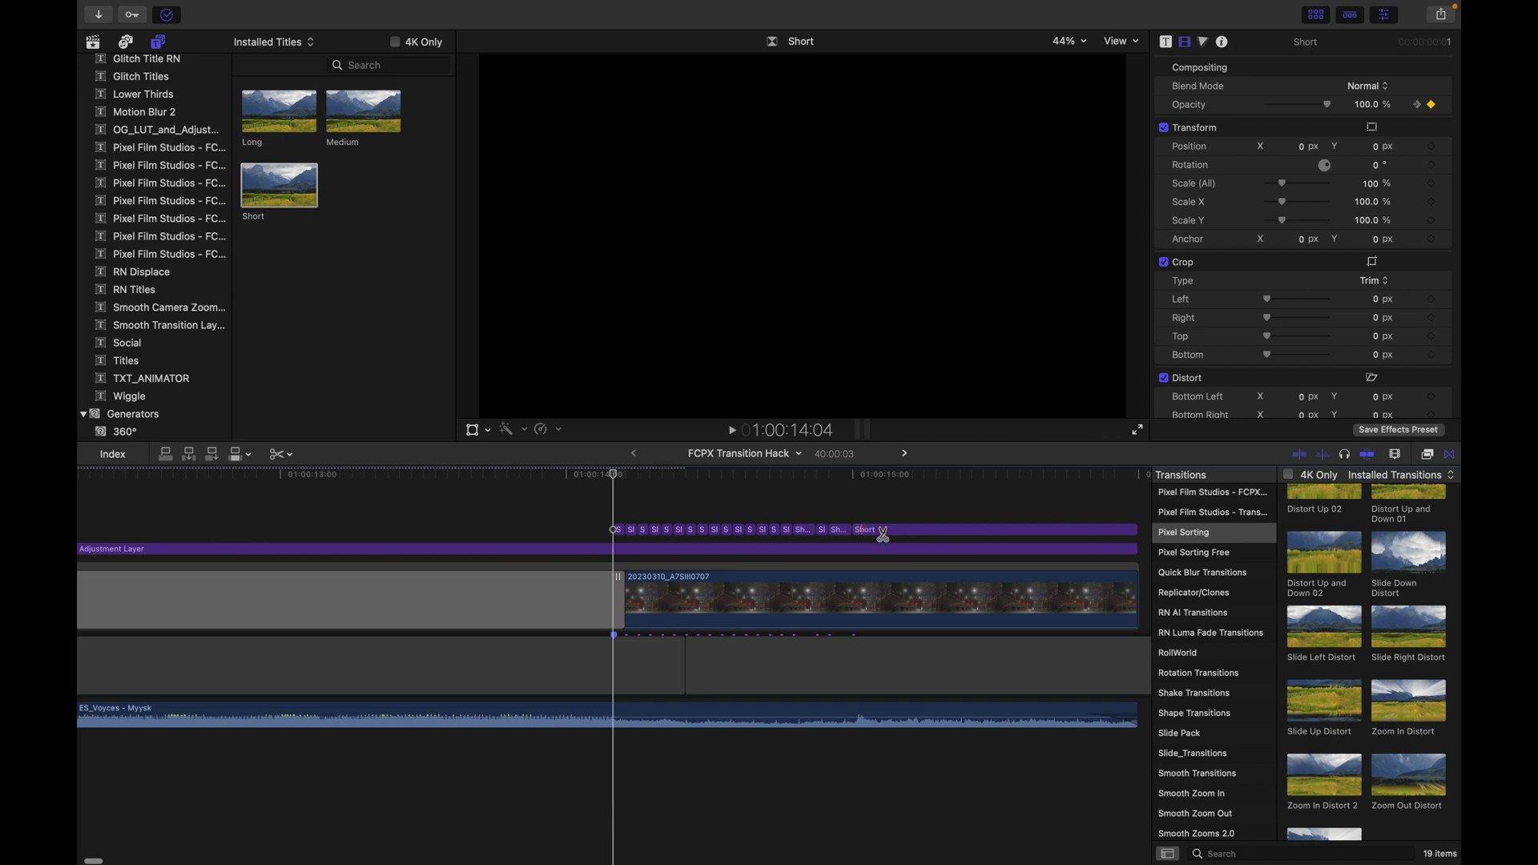
pyautogui.click(882, 530)
pyautogui.click(983, 530)
pyautogui.click(1090, 530)
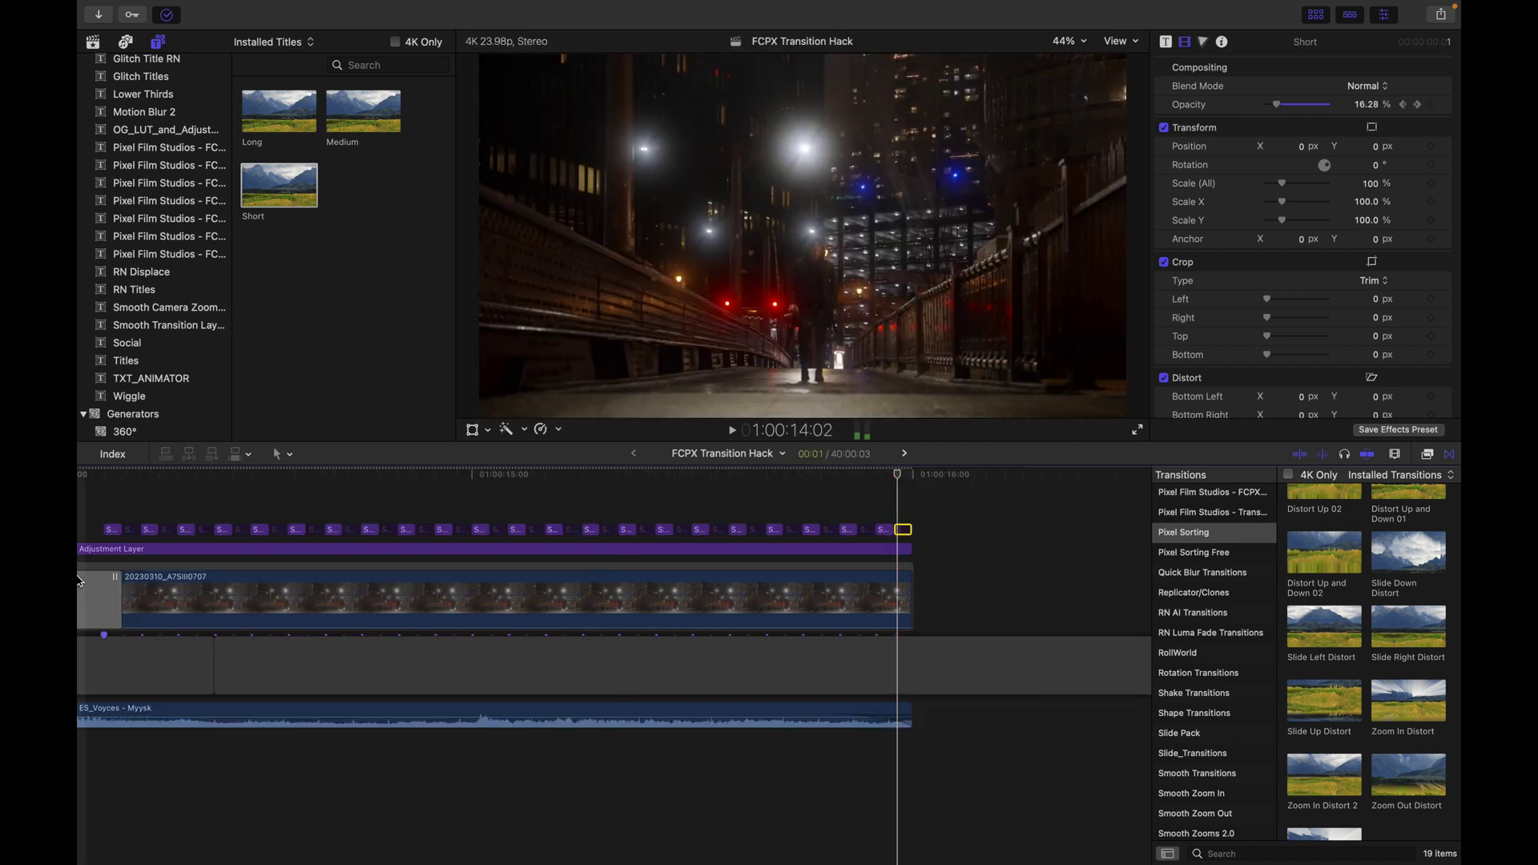
# - Open the color layers of the separate clip 20230310_A7SIII0707 and set the Color Wheels to lift -0.02, gamma 0.06 and gain 0.11
pyautogui.press('super+minus')
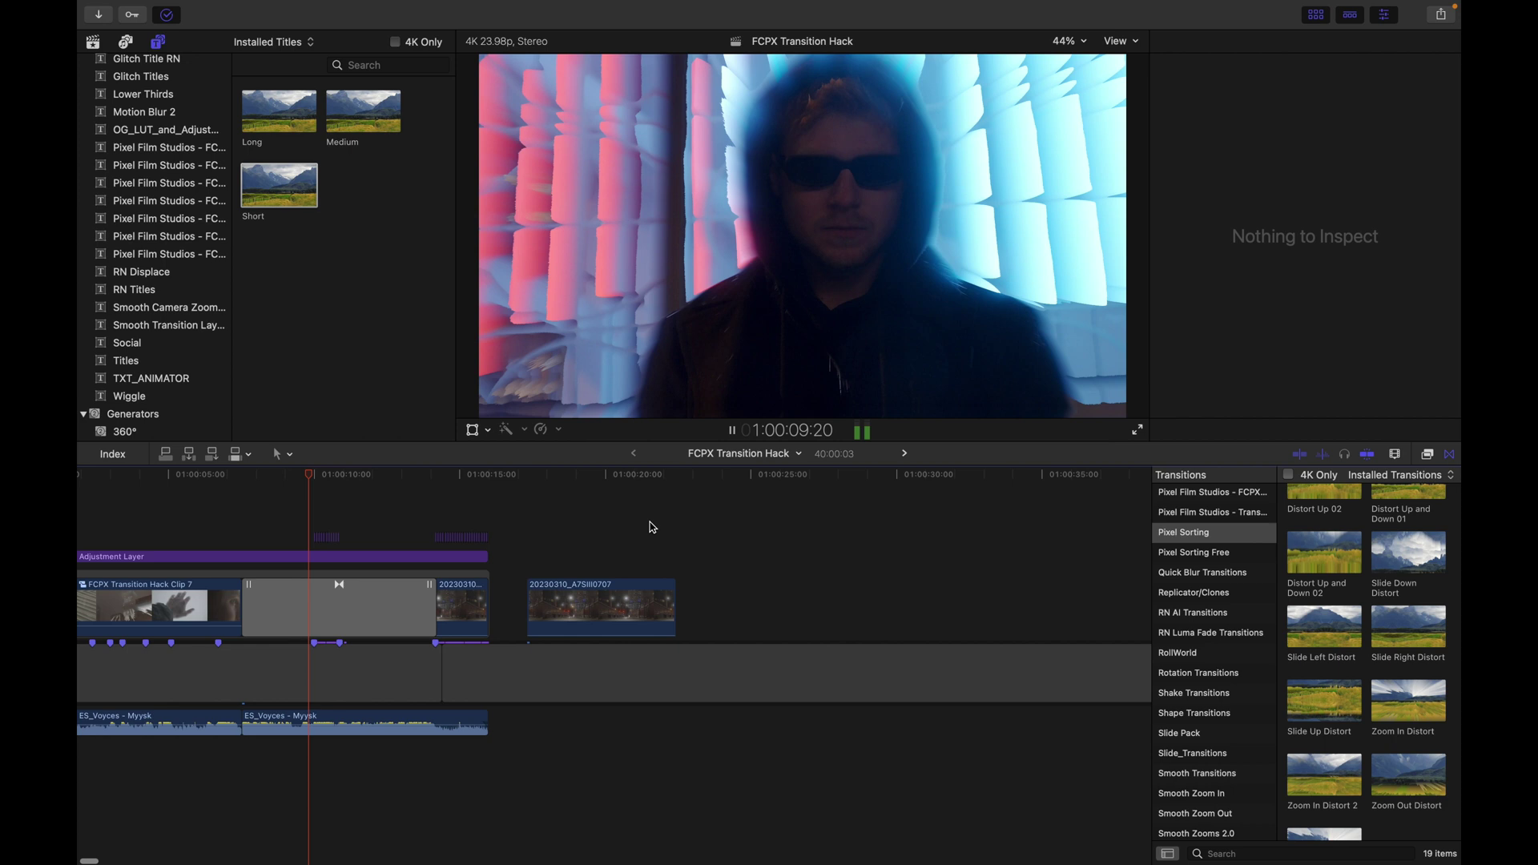
pyautogui.press('super+equal')
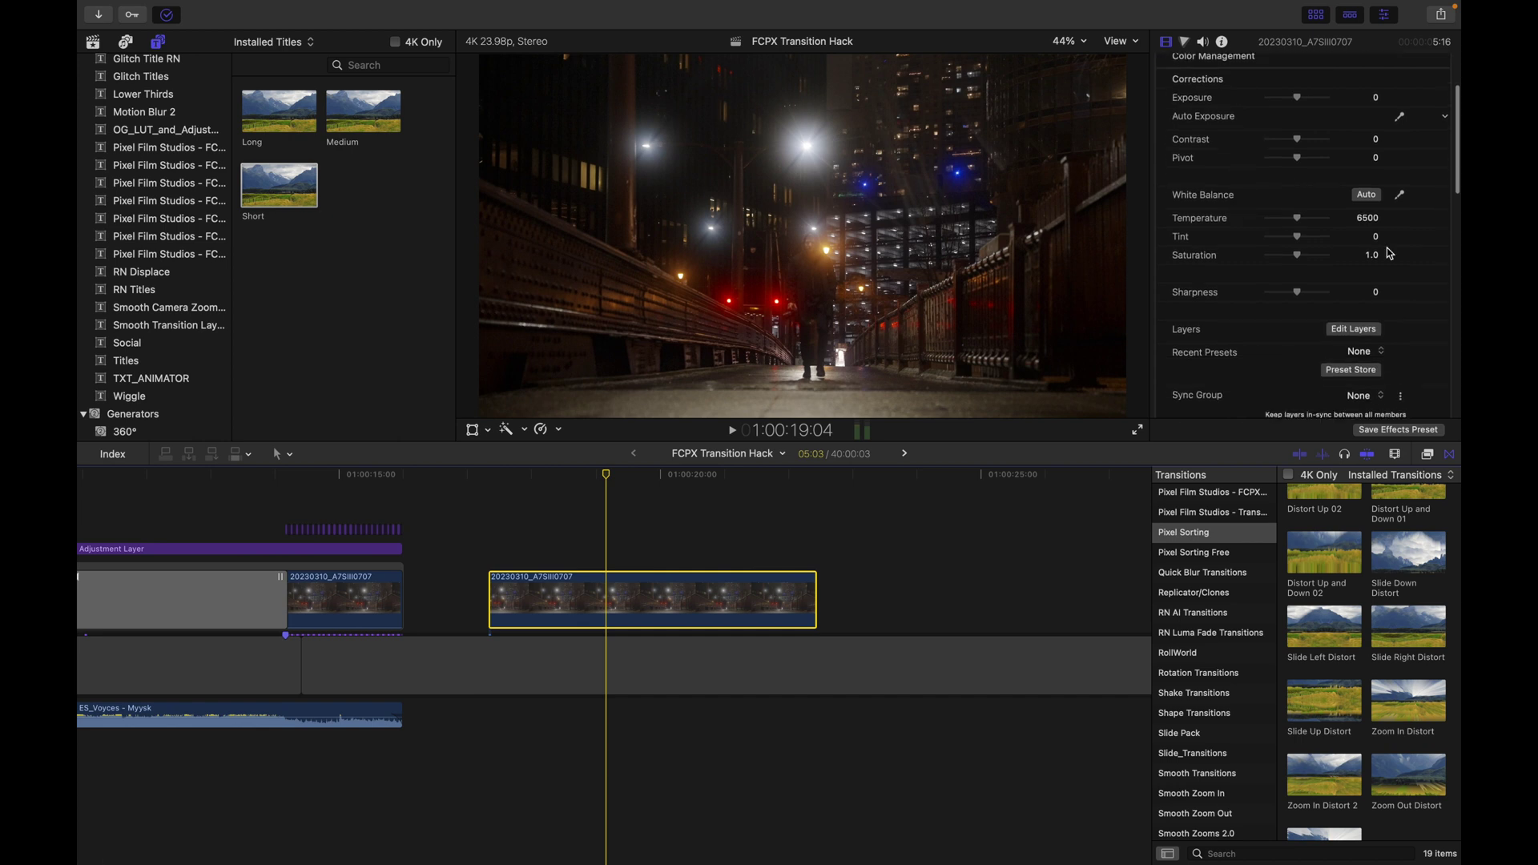
pyautogui.click(1356, 329)
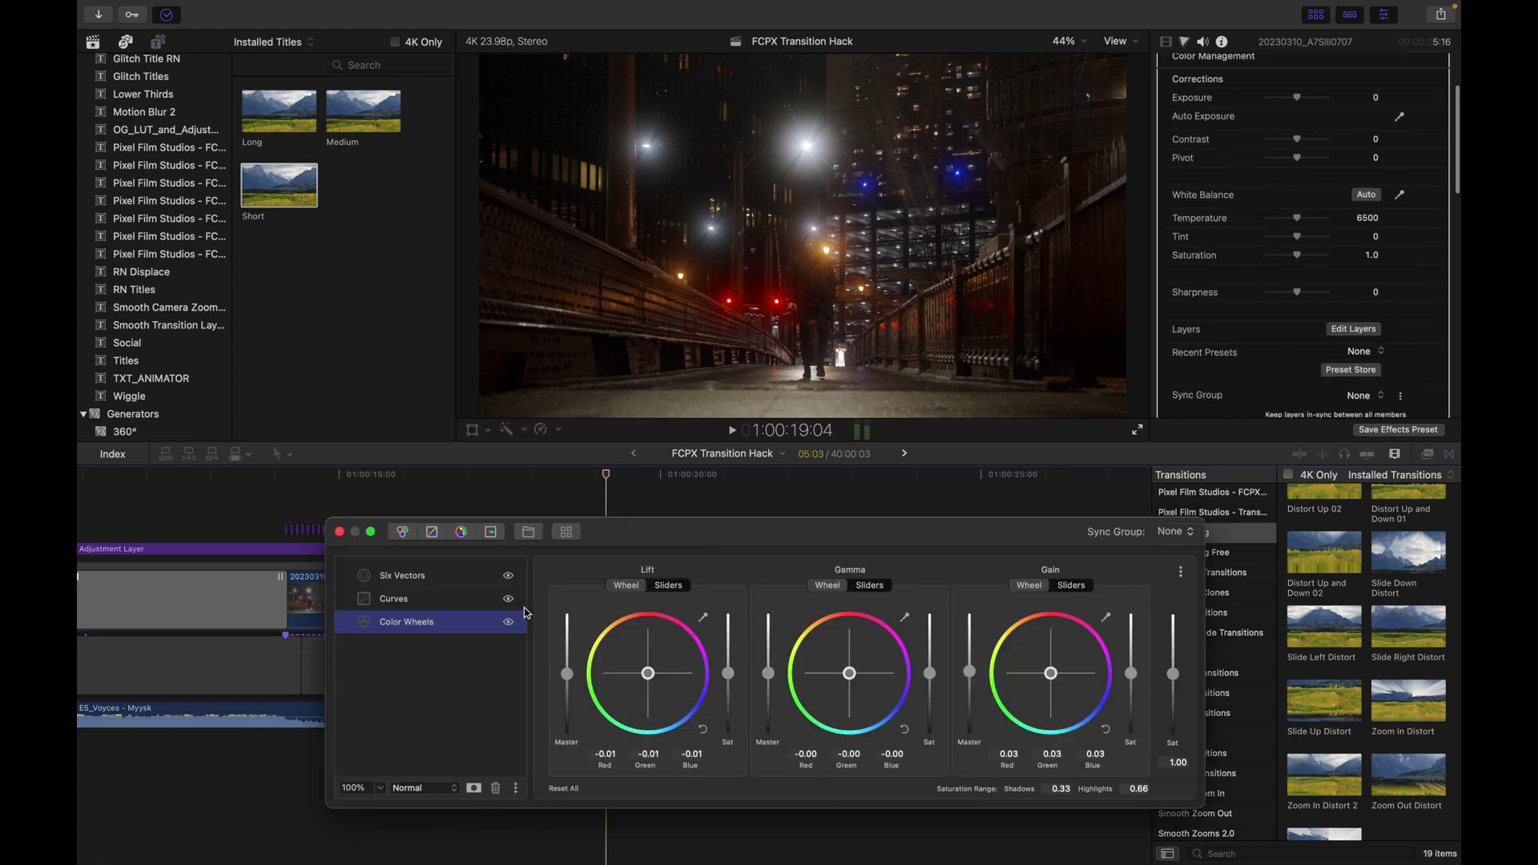
pyautogui.click(426, 577)
pyautogui.click(419, 626)
pyautogui.moveTo(770, 680); pyautogui.dragTo(770, 677)
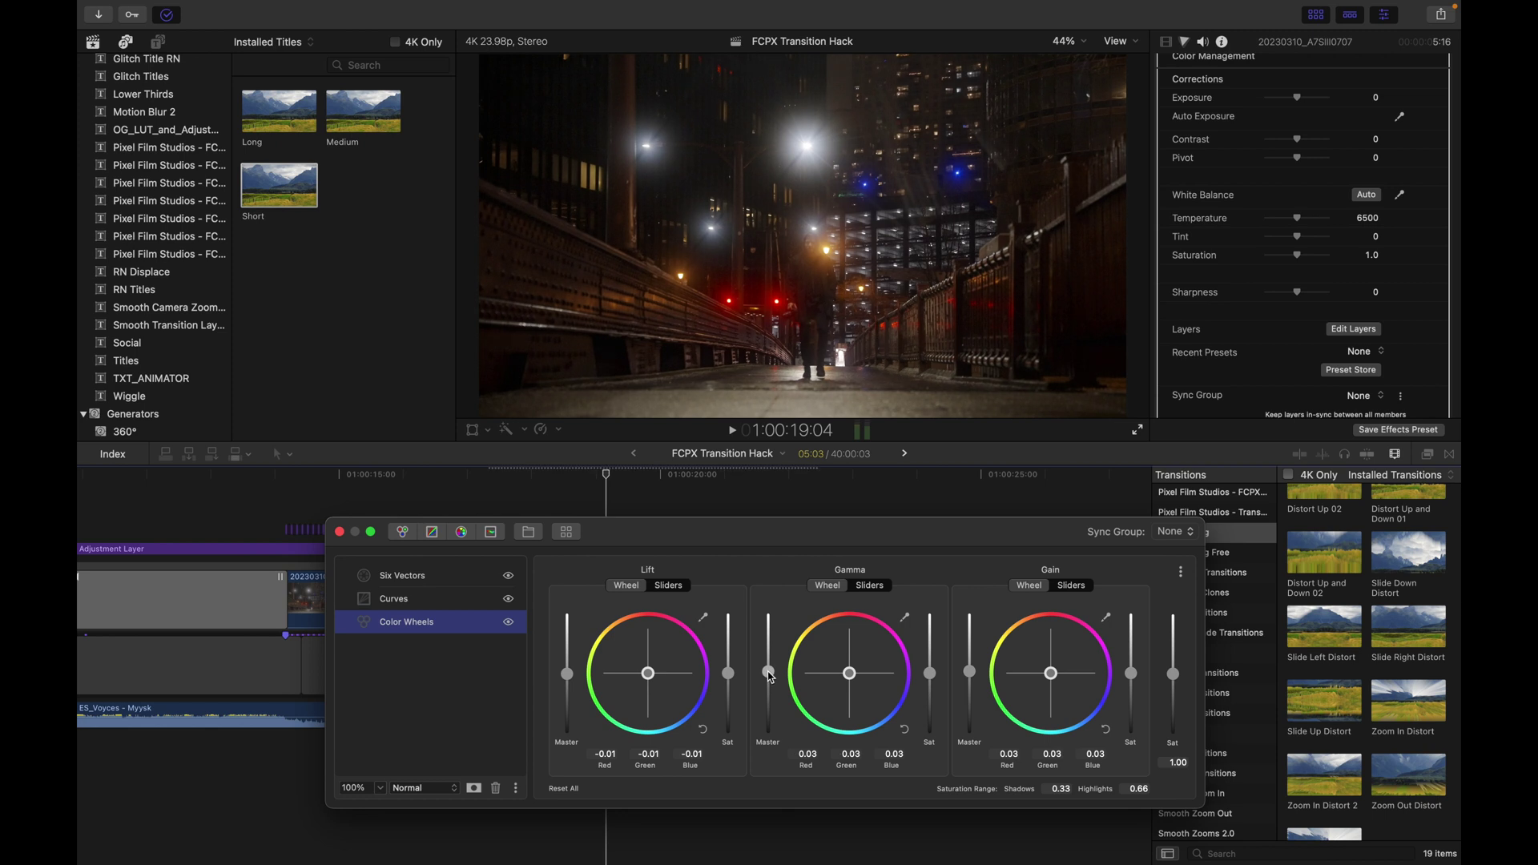
pyautogui.moveTo(972, 677); pyautogui.dragTo(972, 671)
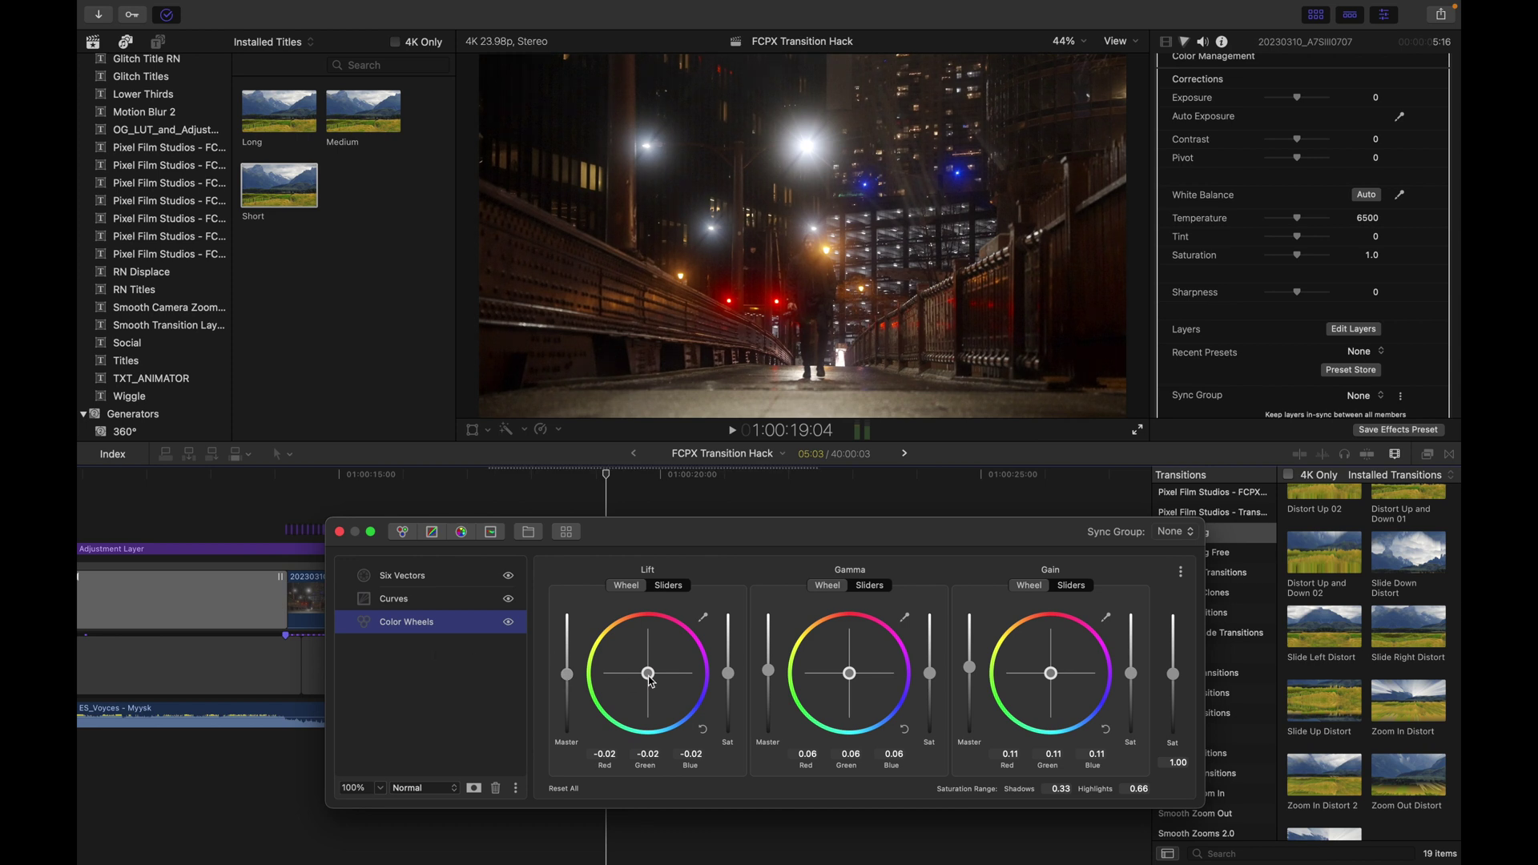
# - Tint the lift slightly blue (-0.06, -0.03, 0.02), the gain orange (0.21, 0.12, 0.00) and the gamma slightly toward green
pyautogui.moveTo(650, 680); pyautogui.dragTo(639, 691)
pyautogui.moveTo(680, 685)
pyautogui.mouseDown()
pyautogui.moveTo(628, 657)
pyautogui.moveTo(663, 690)
pyautogui.mouseUp()
pyautogui.moveTo(1048, 667); pyautogui.dragTo(1026, 617)
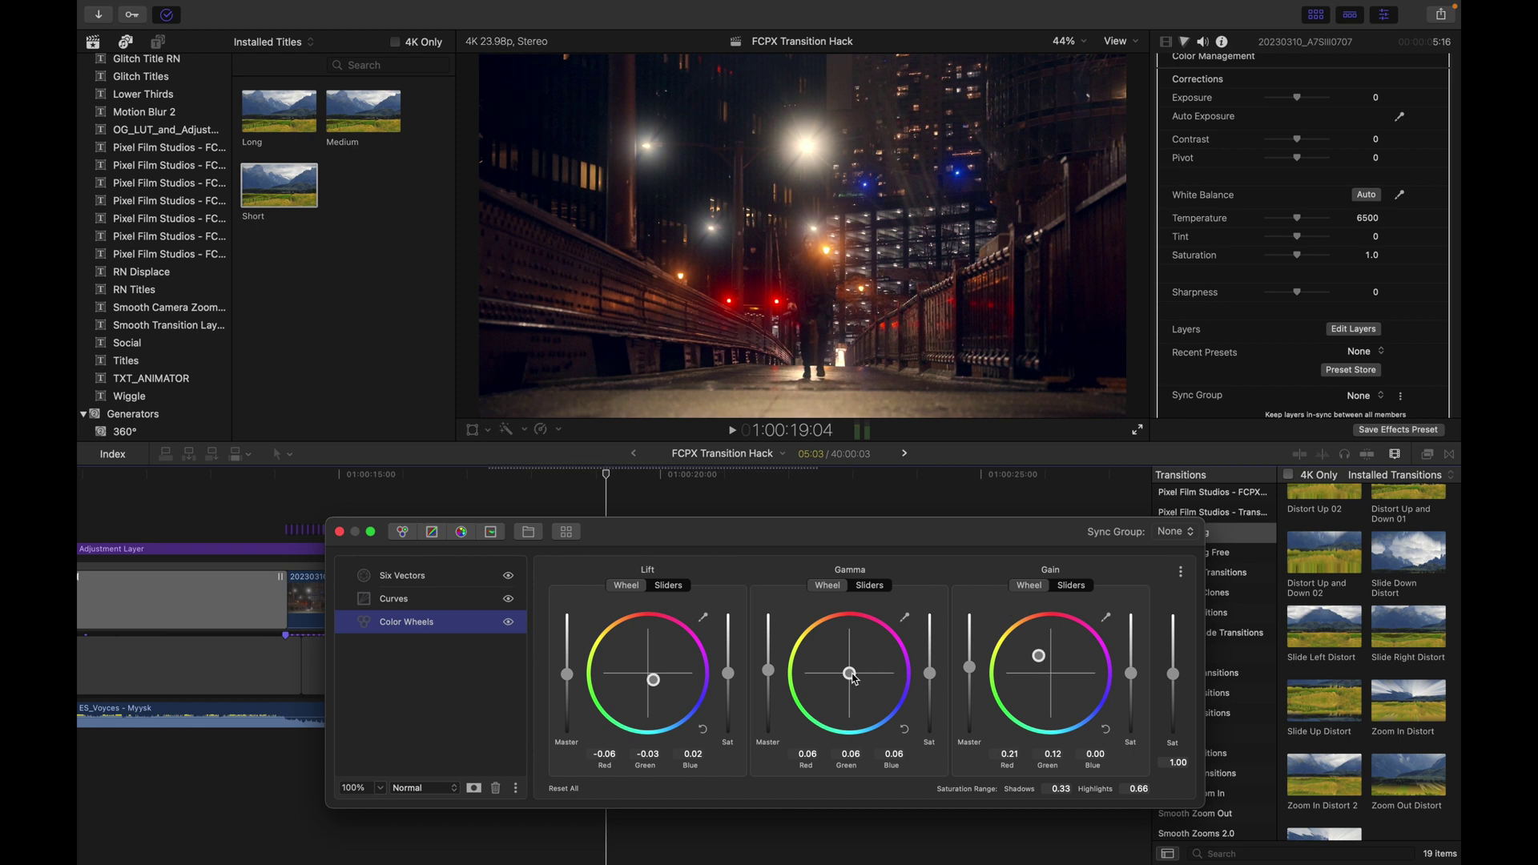
pyautogui.moveTo(852, 678); pyautogui.dragTo(828, 681)
pyautogui.moveTo(842, 684)
pyautogui.mouseDown()
pyautogui.moveTo(827, 686)
pyautogui.moveTo(855, 686)
pyautogui.moveTo(838, 679)
pyautogui.mouseUp()
# - Shape the master curve into a gentle S with a slightly raised black point, lowered shadows and raised highlights
pyautogui.click(432, 602)
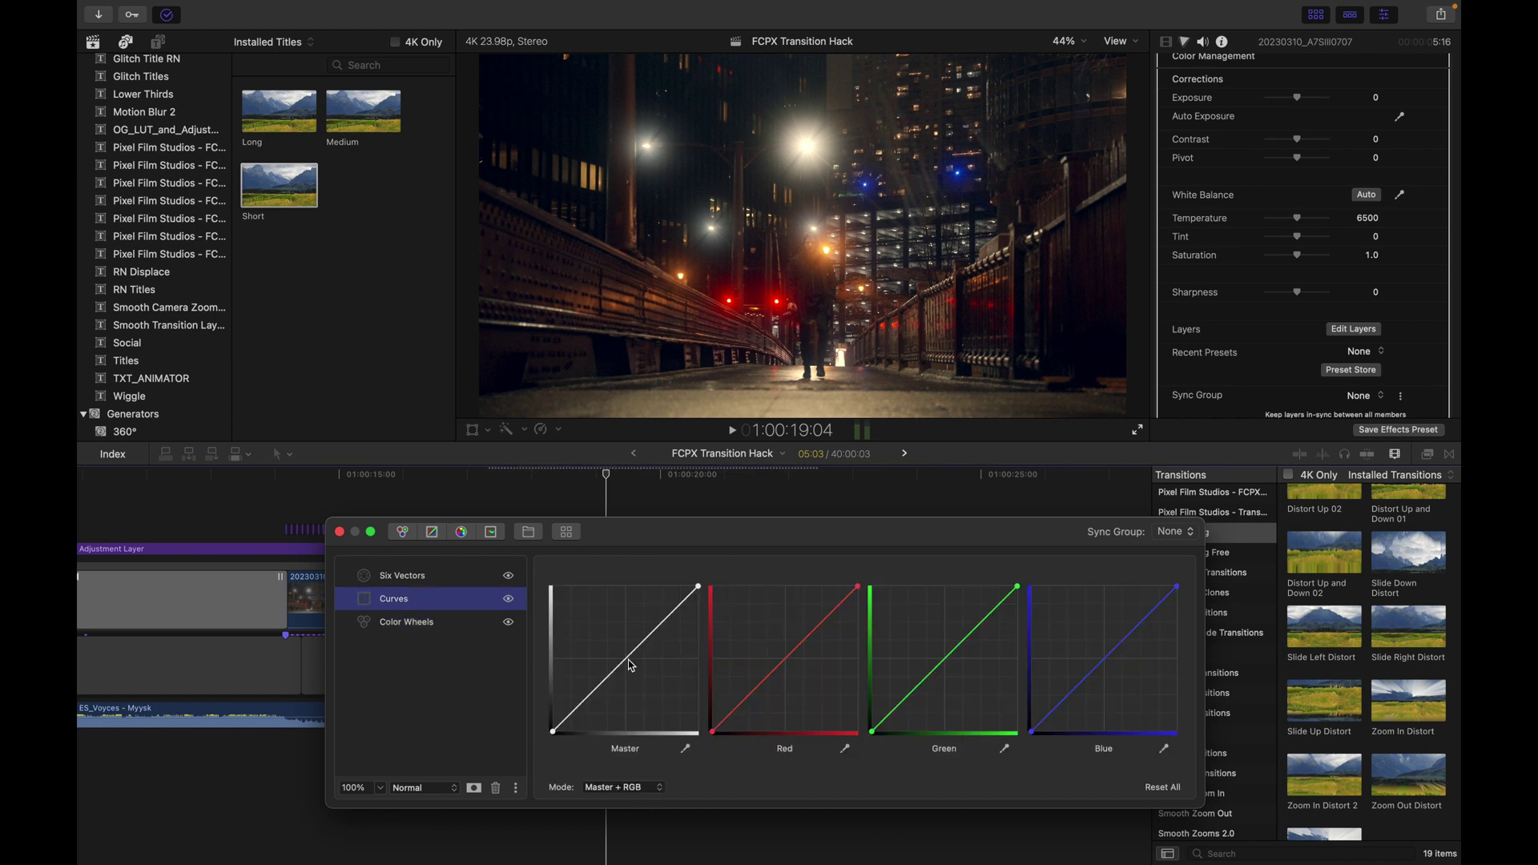
pyautogui.click(626, 659)
pyautogui.click(588, 695)
pyautogui.moveTo(590, 697); pyautogui.dragTo(593, 699)
pyautogui.moveTo(554, 736); pyautogui.dragTo(552, 729)
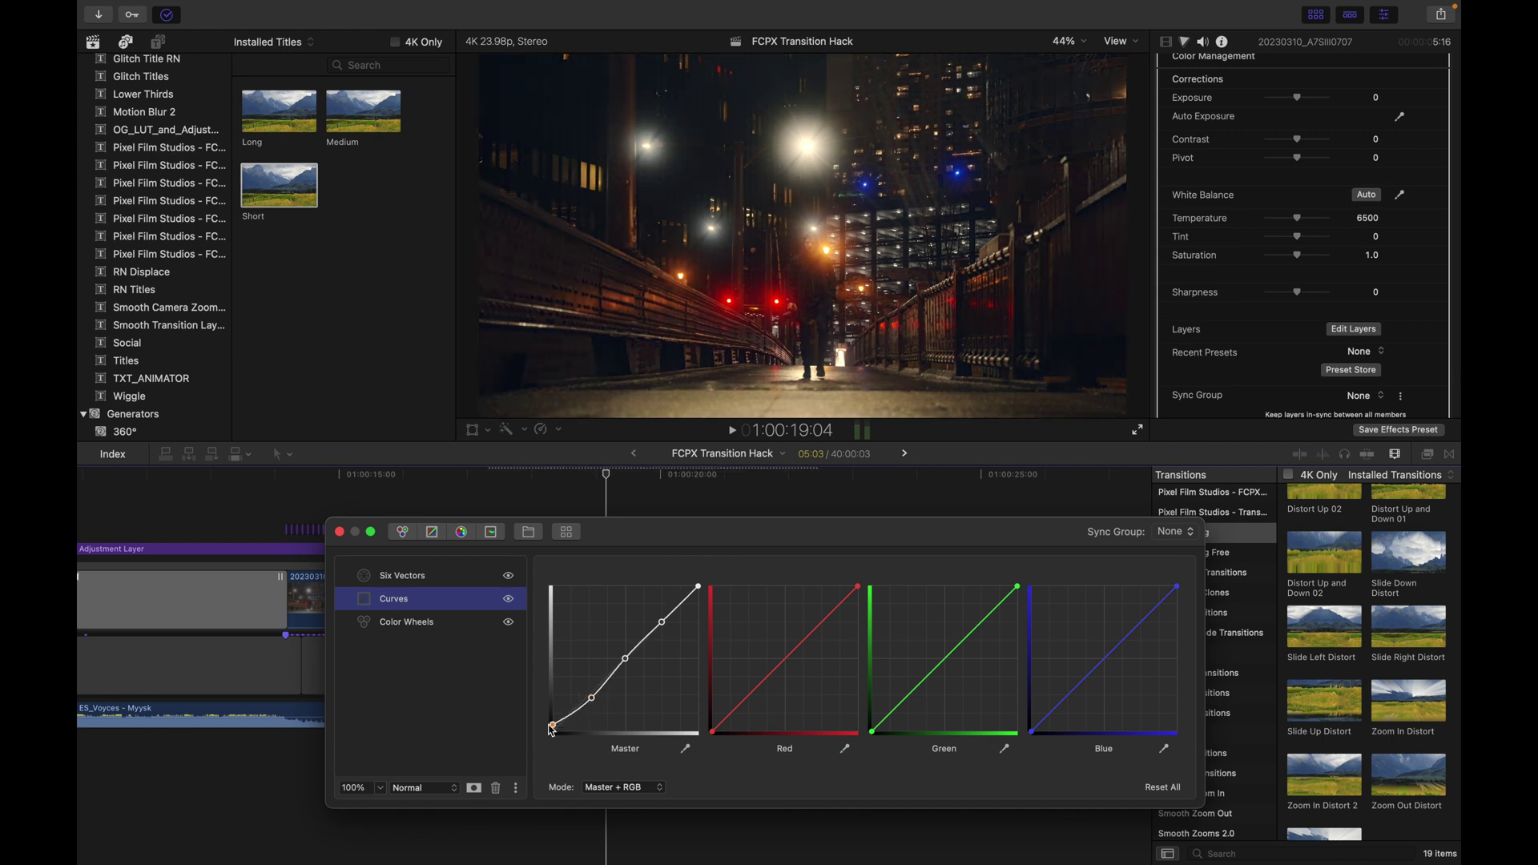
pyautogui.moveTo(662, 622); pyautogui.dragTo(656, 617)
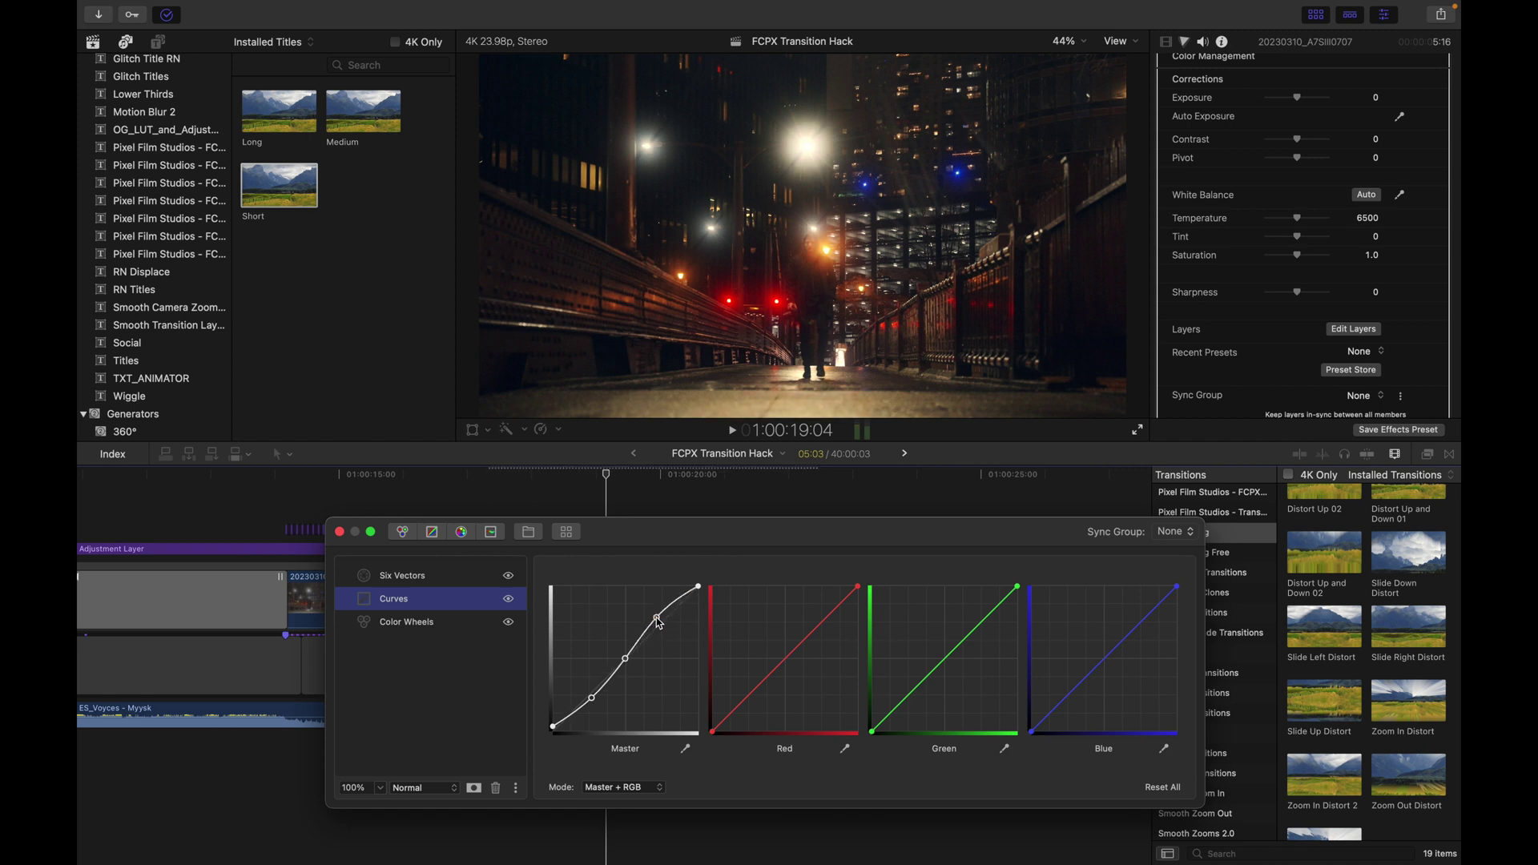
# - Add a midpoint to the red curve, lower its shadows and shift its black point inward, and adjust the blue curve
pyautogui.click(784, 660)
pyautogui.moveTo(750, 697); pyautogui.dragTo(754, 699)
pyautogui.click(712, 734)
pyautogui.moveTo(712, 735); pyautogui.dragTo(718, 740)
pyautogui.moveTo(1101, 656); pyautogui.dragTo(1139, 630)
# - Reduce the saturation of the blue vector in the Six Vectors layer and adjust the cyan vector
pyautogui.click(387, 578)
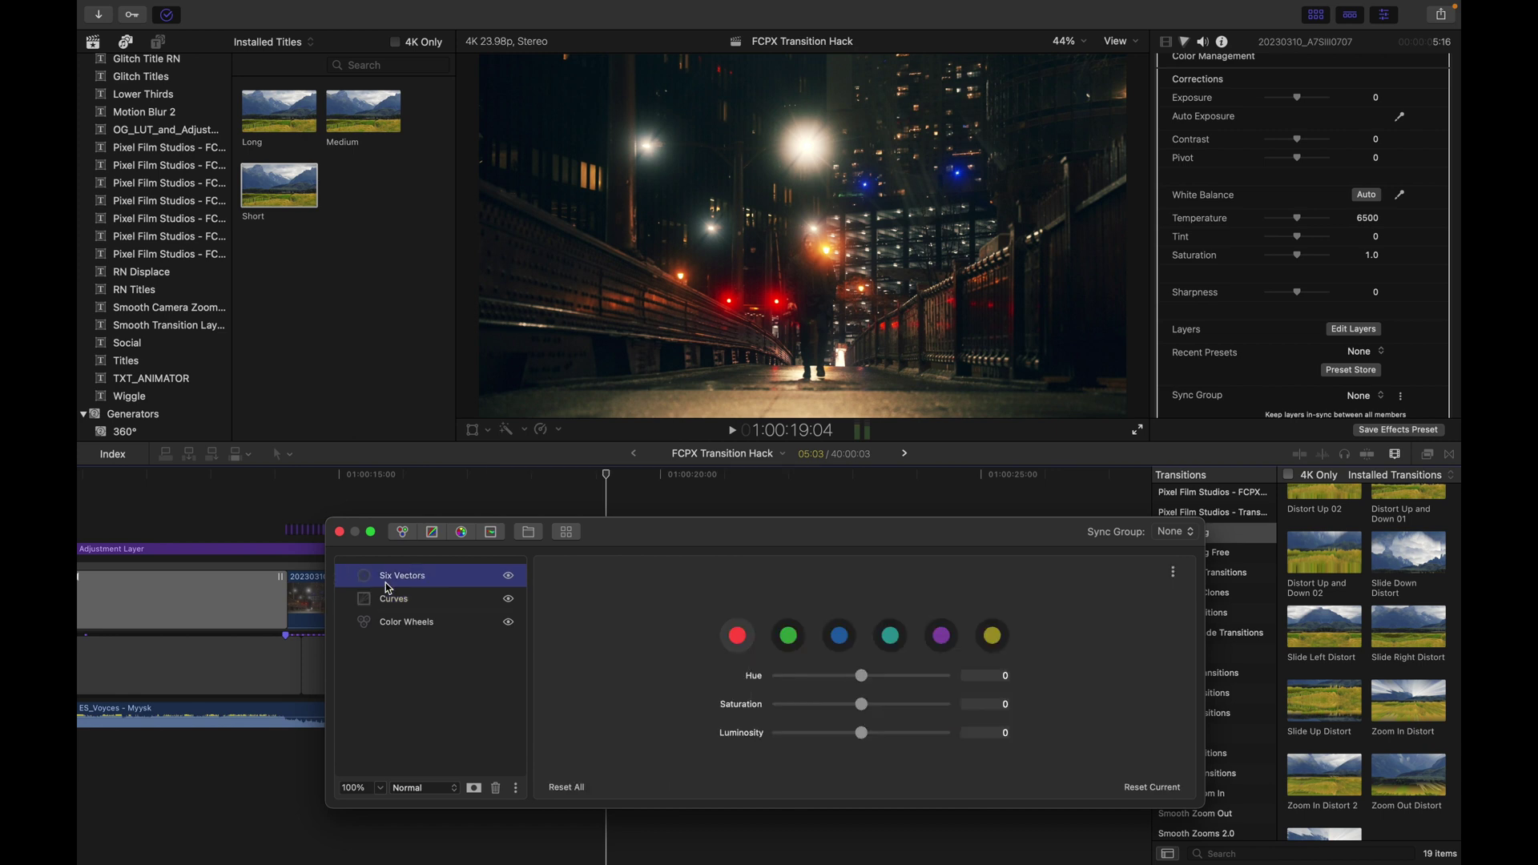
pyautogui.click(843, 639)
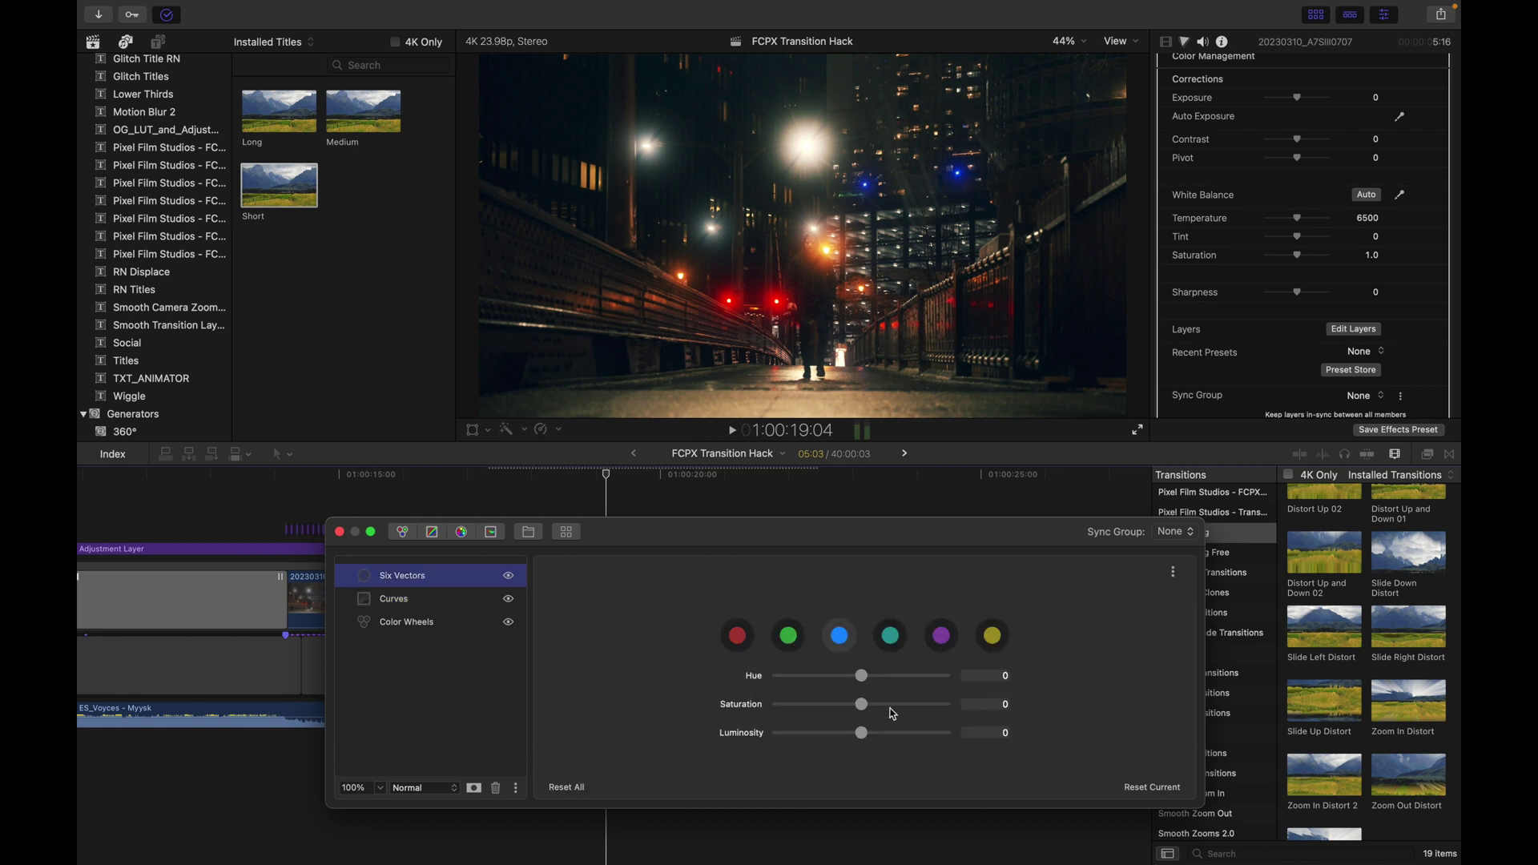
pyautogui.moveTo(867, 705); pyautogui.dragTo(809, 716)
pyautogui.click(891, 638)
# - Set the yellow vector to hue 0.034 and saturation -0.159, and the green vector to hue -1 and saturation -1
pyautogui.click(994, 638)
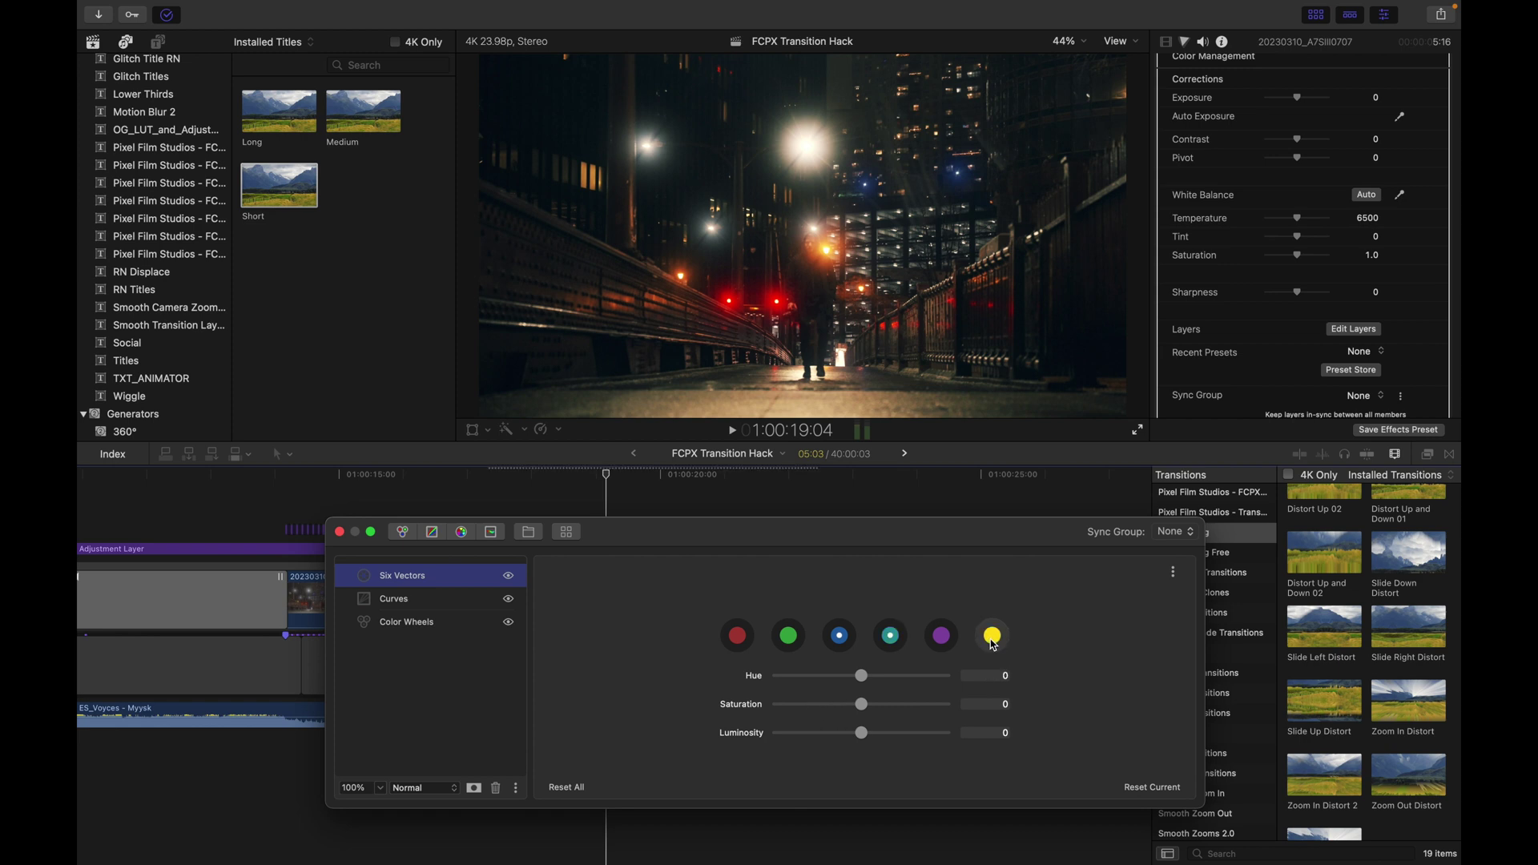
pyautogui.moveTo(867, 685); pyautogui.dragTo(850, 715)
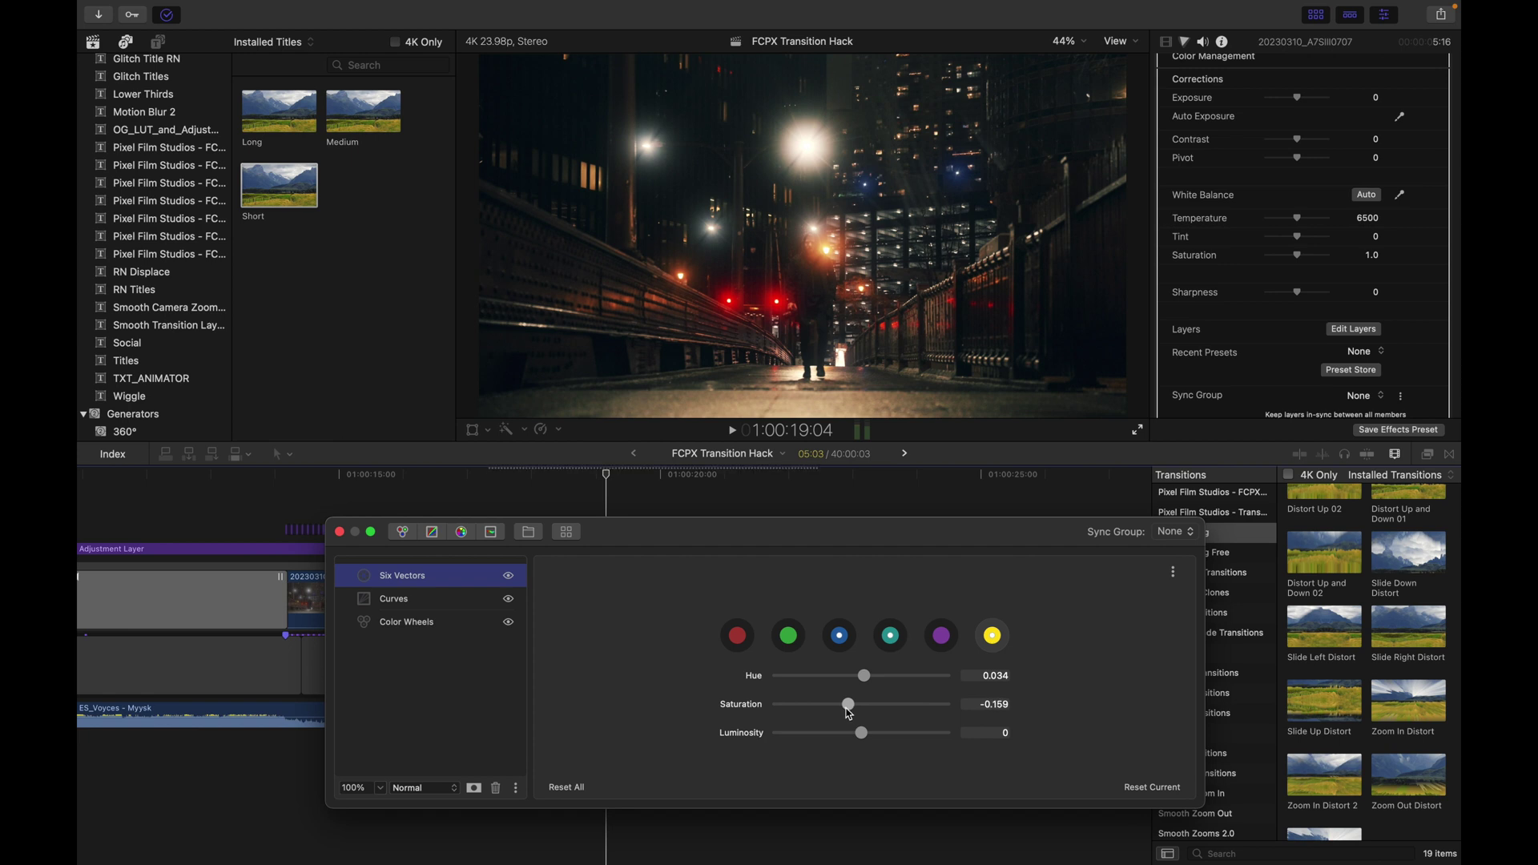
pyautogui.click(792, 640)
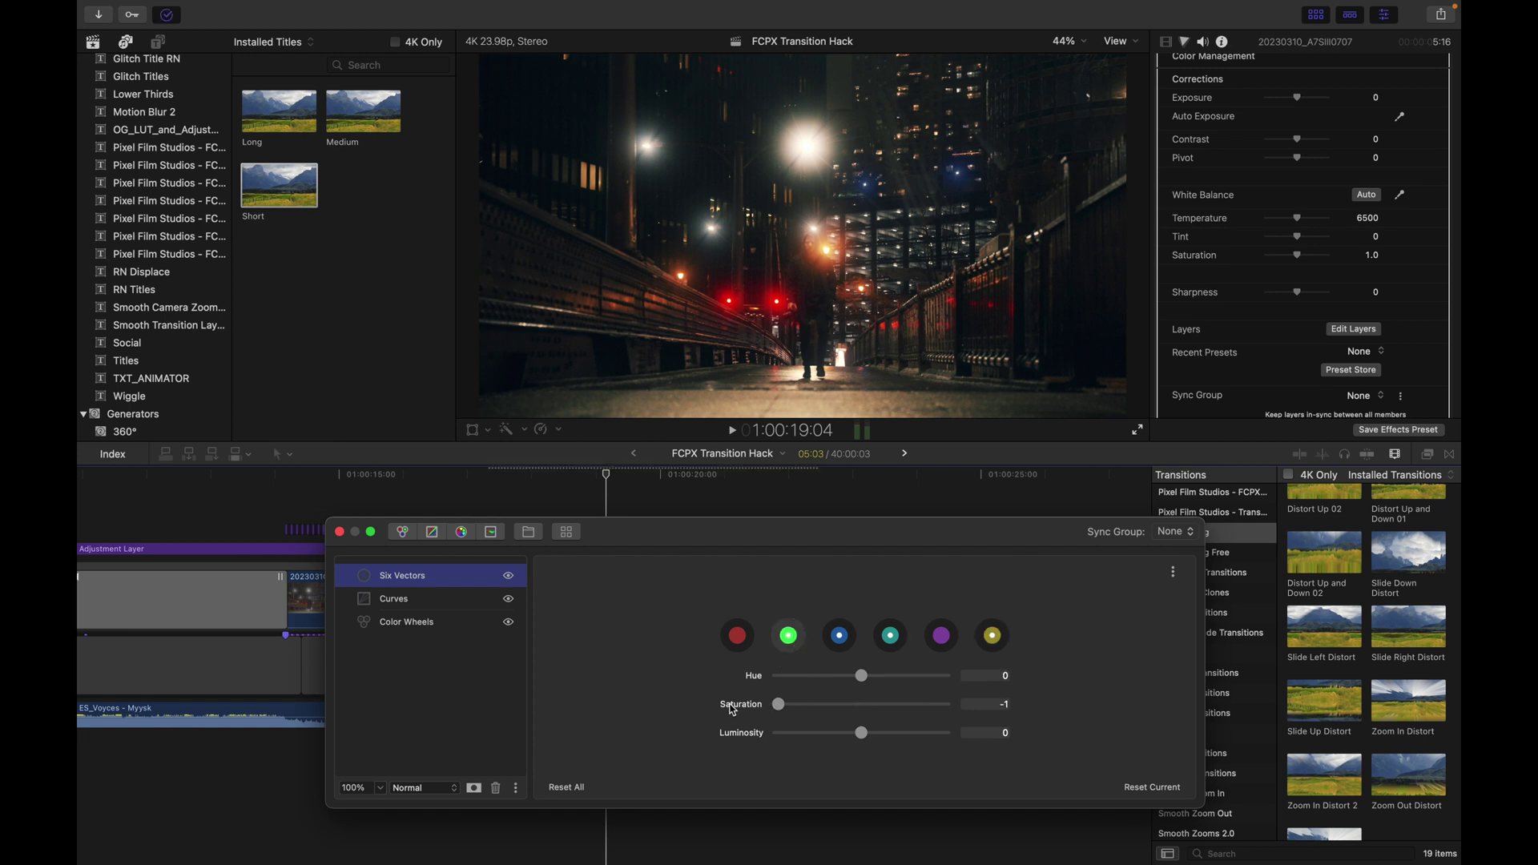
pyautogui.moveTo(865, 707); pyautogui.dragTo(741, 705)
pyautogui.moveTo(871, 682); pyautogui.dragTo(671, 671)
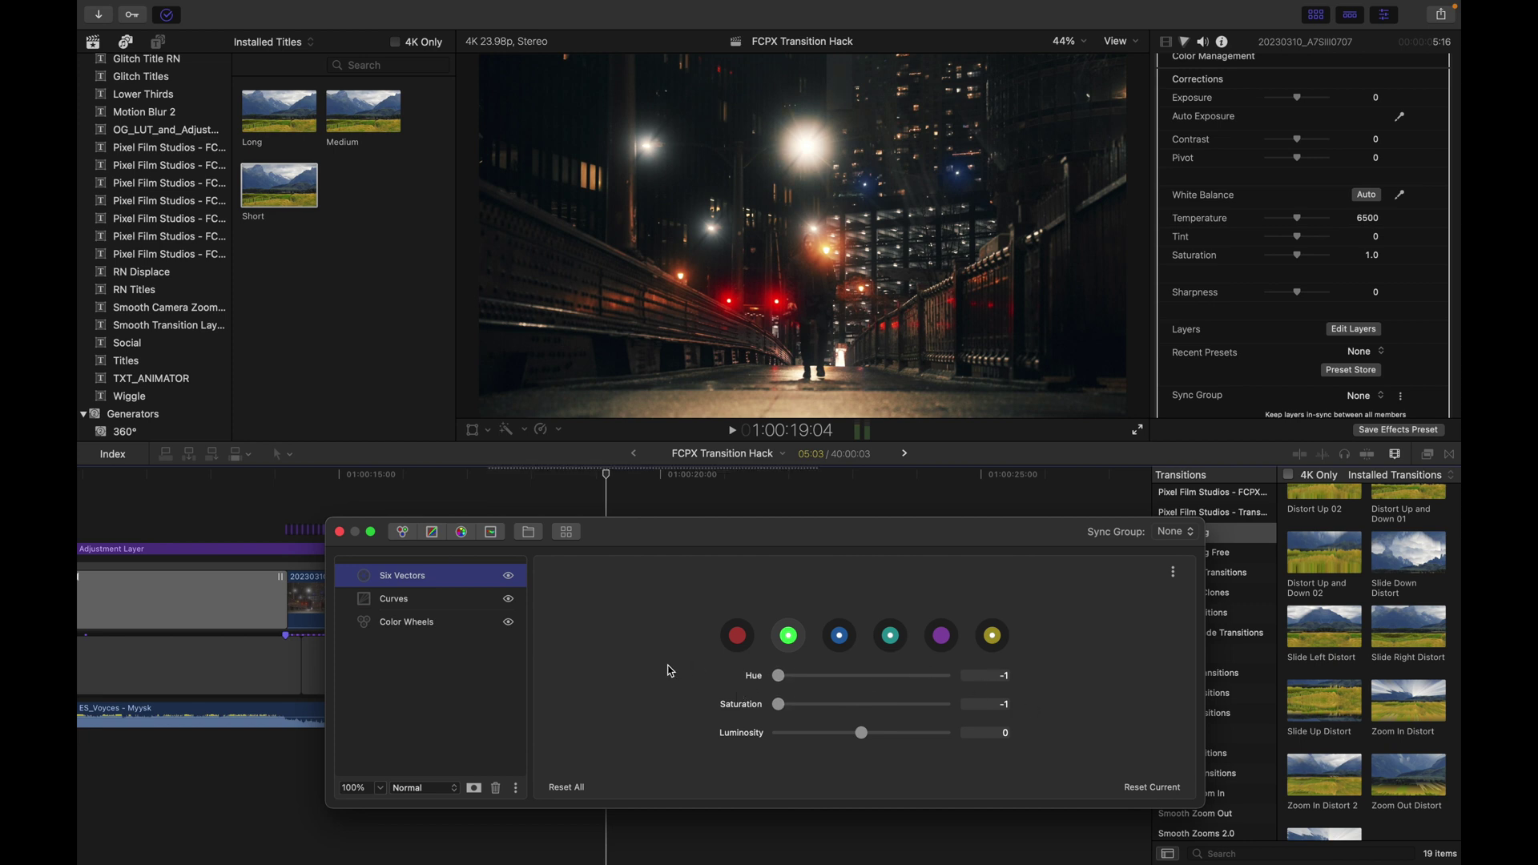